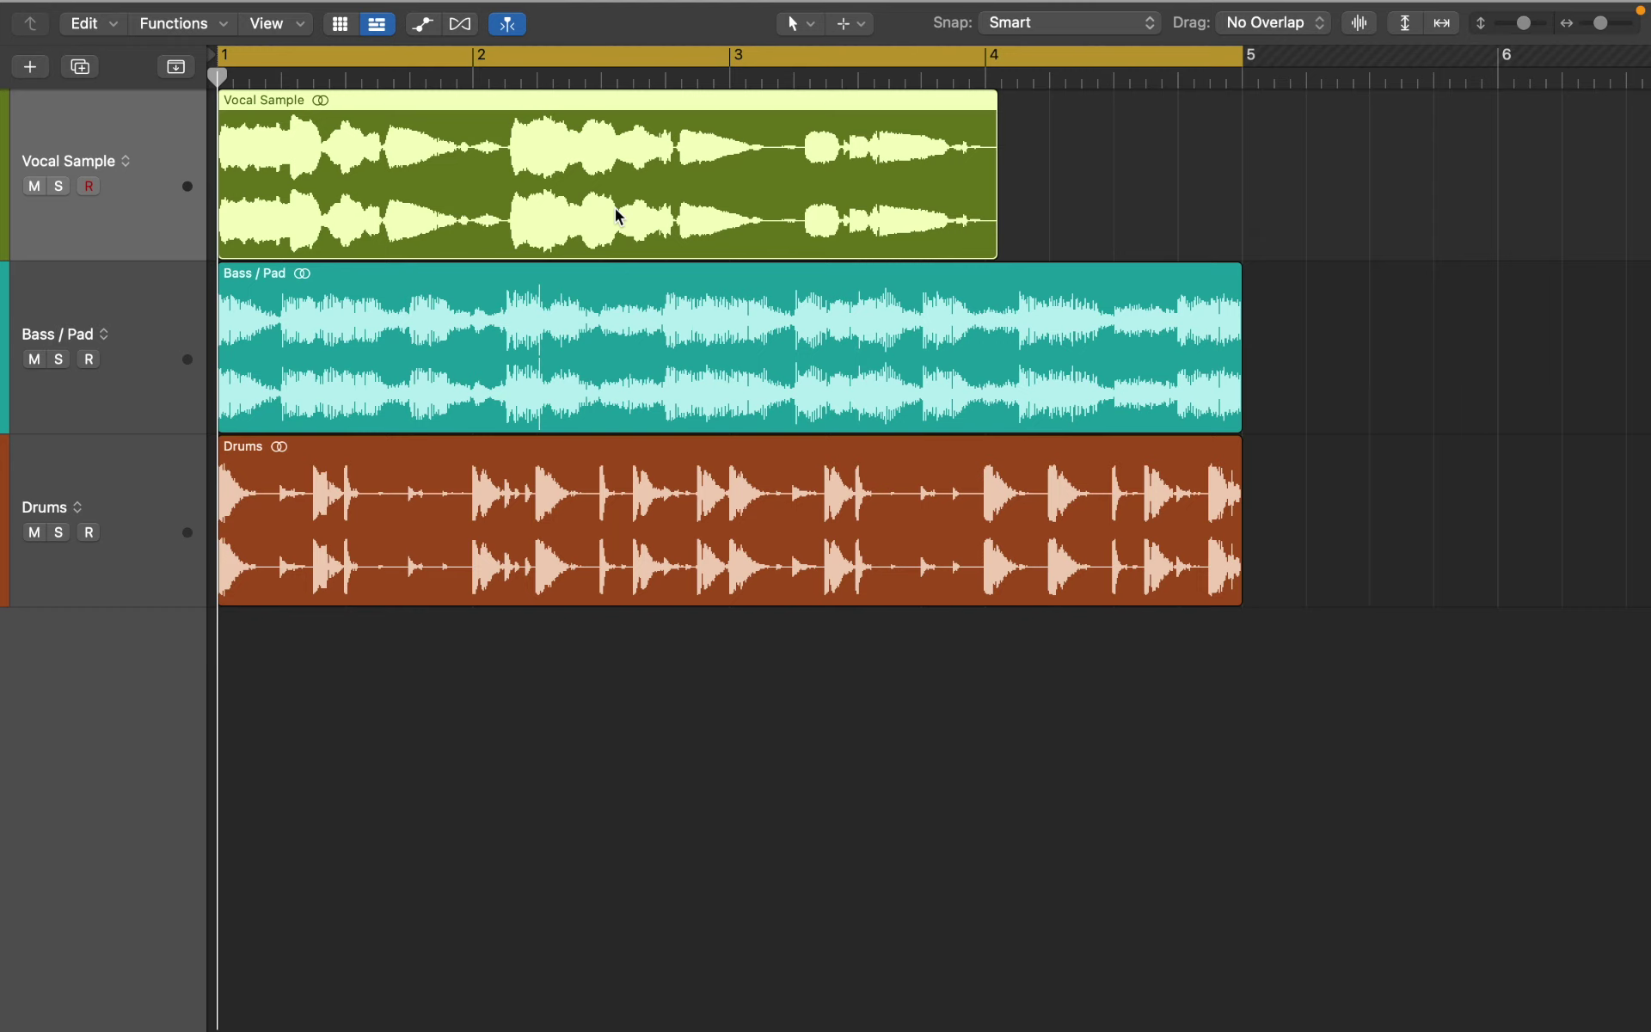
- Solo the Bass / Pad region and play it back to hear its key
{"action": "key", "text": "Down"}
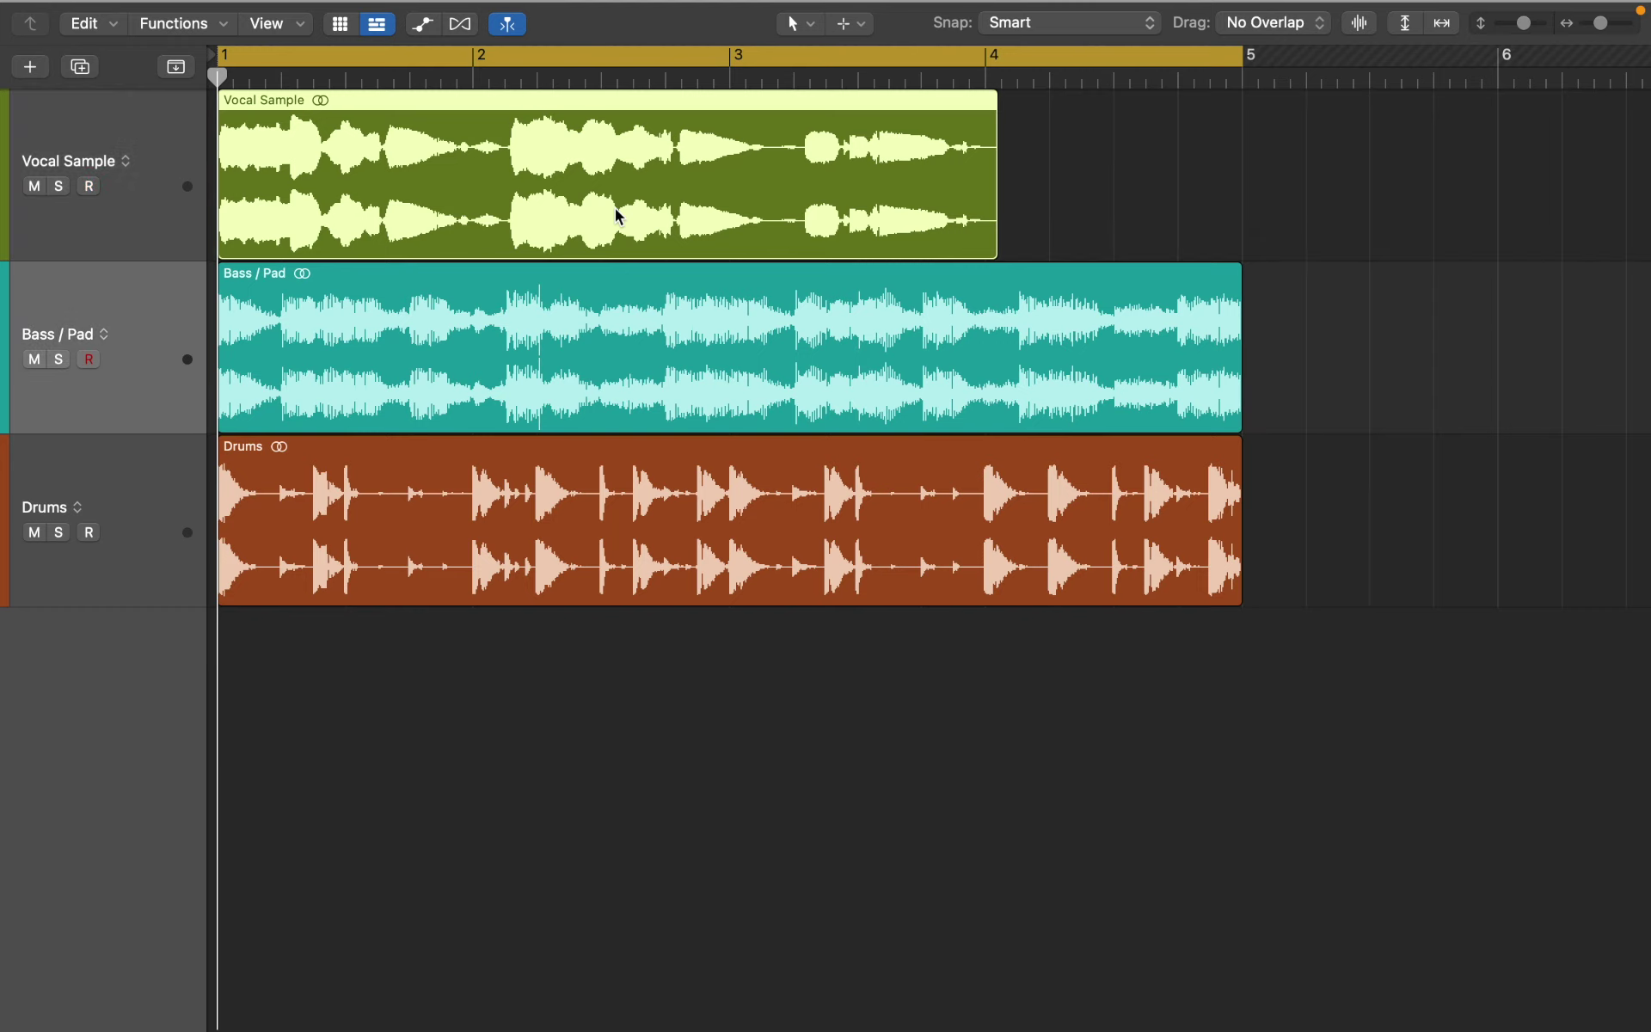
{"action": "left_click", "coordinate": [504, 322]}
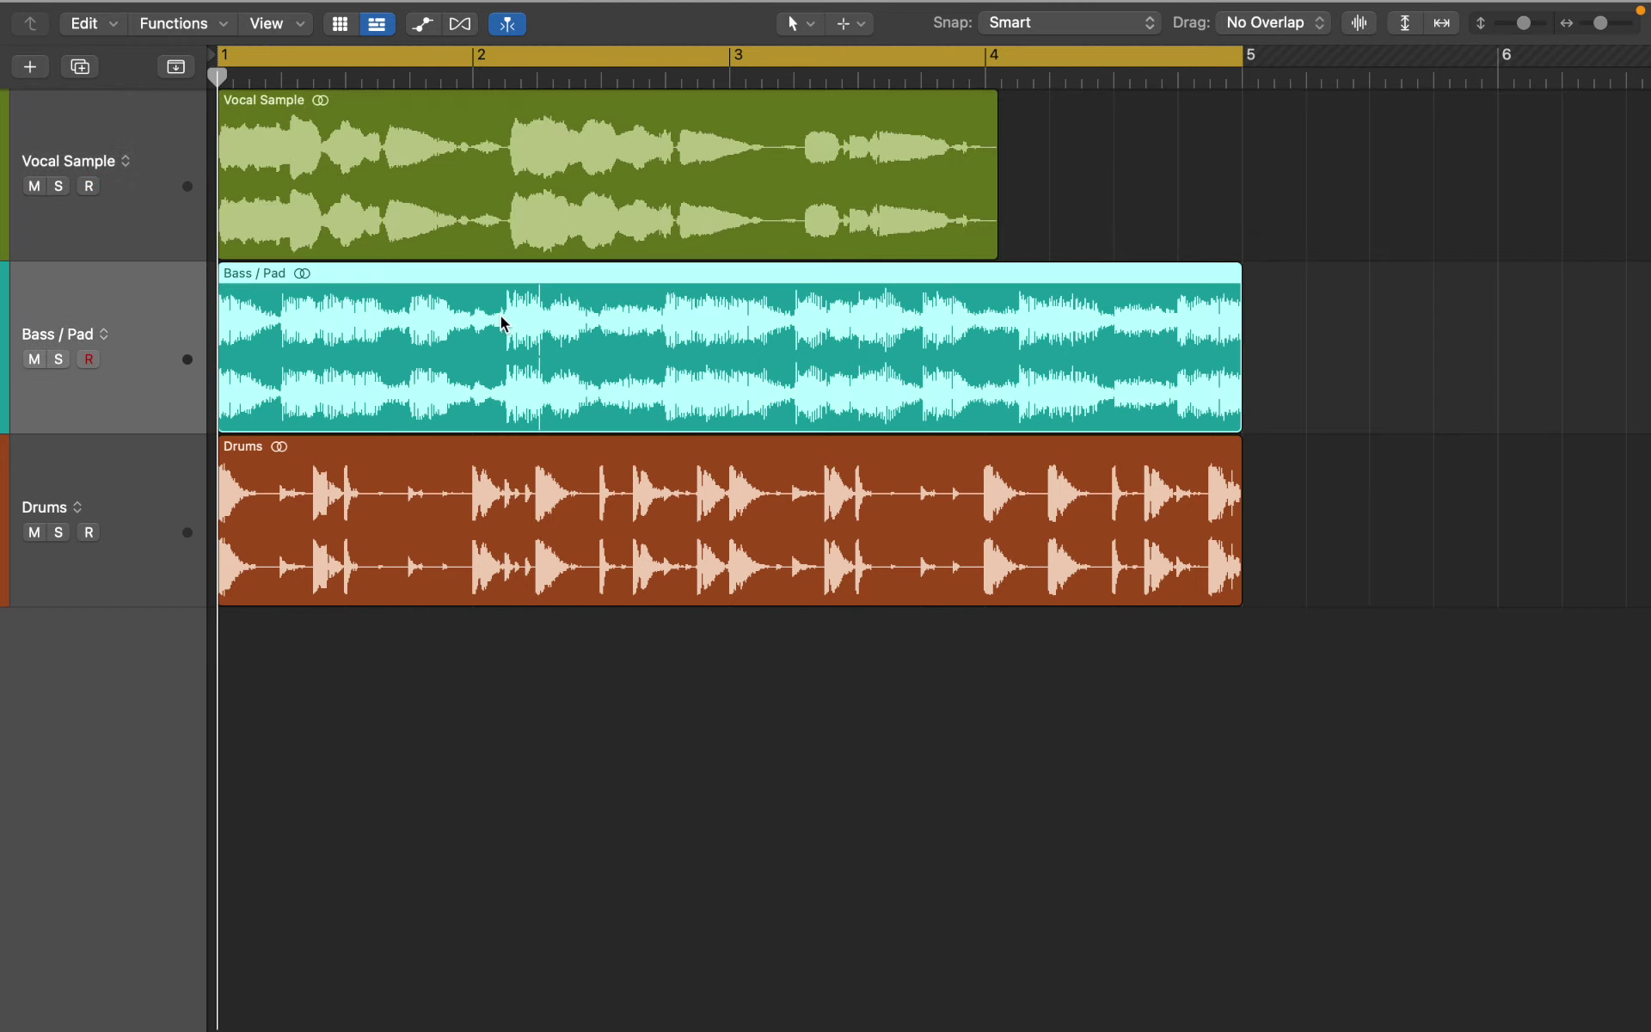
{"action": "key", "text": "s"}
{"action": "key", "text": "space"}
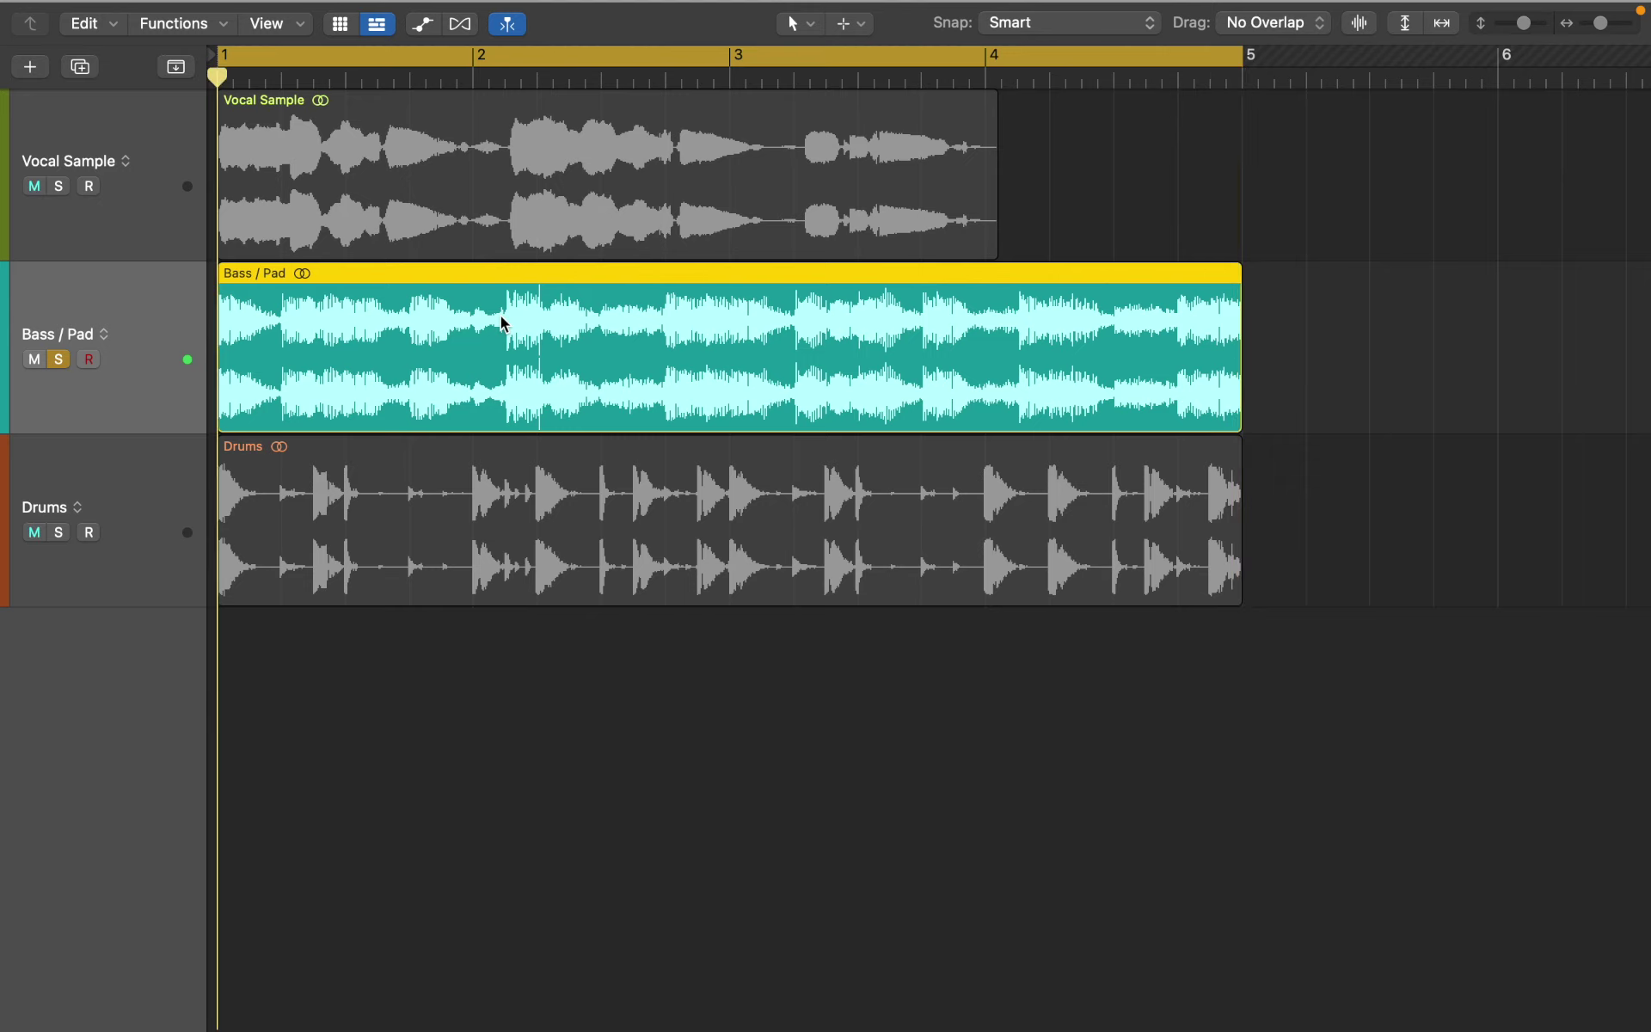
- Rename the bass region to "Bass / Pad Dm" and turn its track's solo off
{"action": "key", "text": "shift+n"}
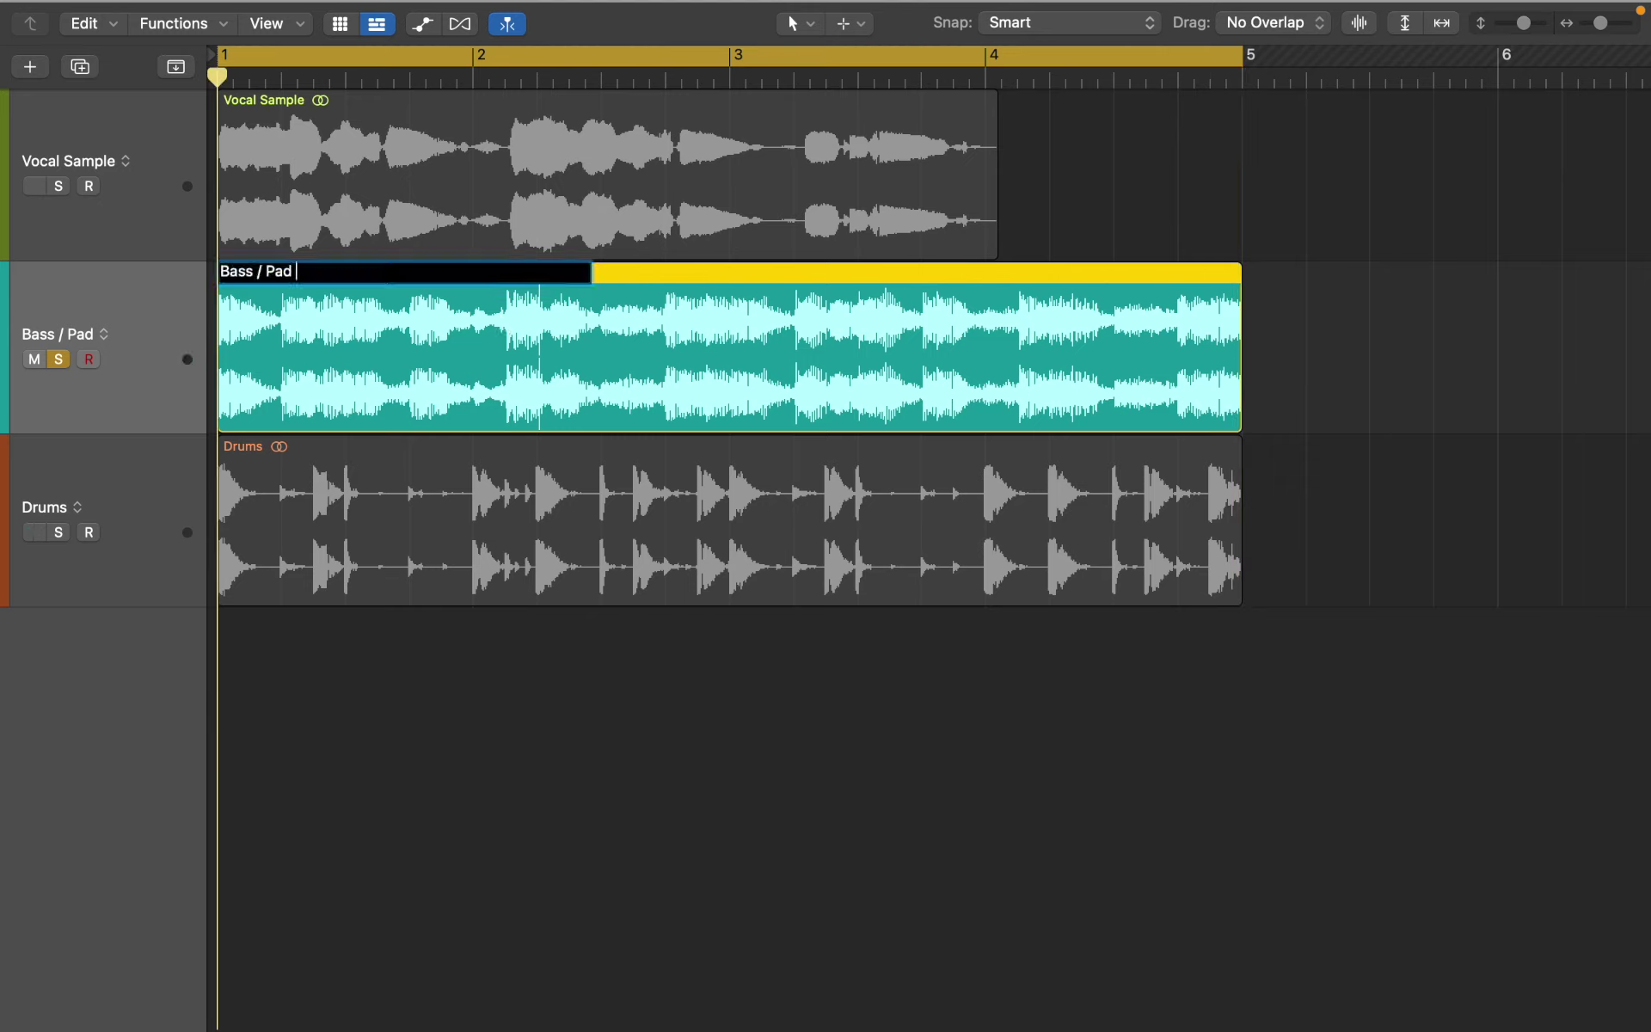
{"action": "type", "text": "Dm"}
{"action": "key", "text": "Return"}
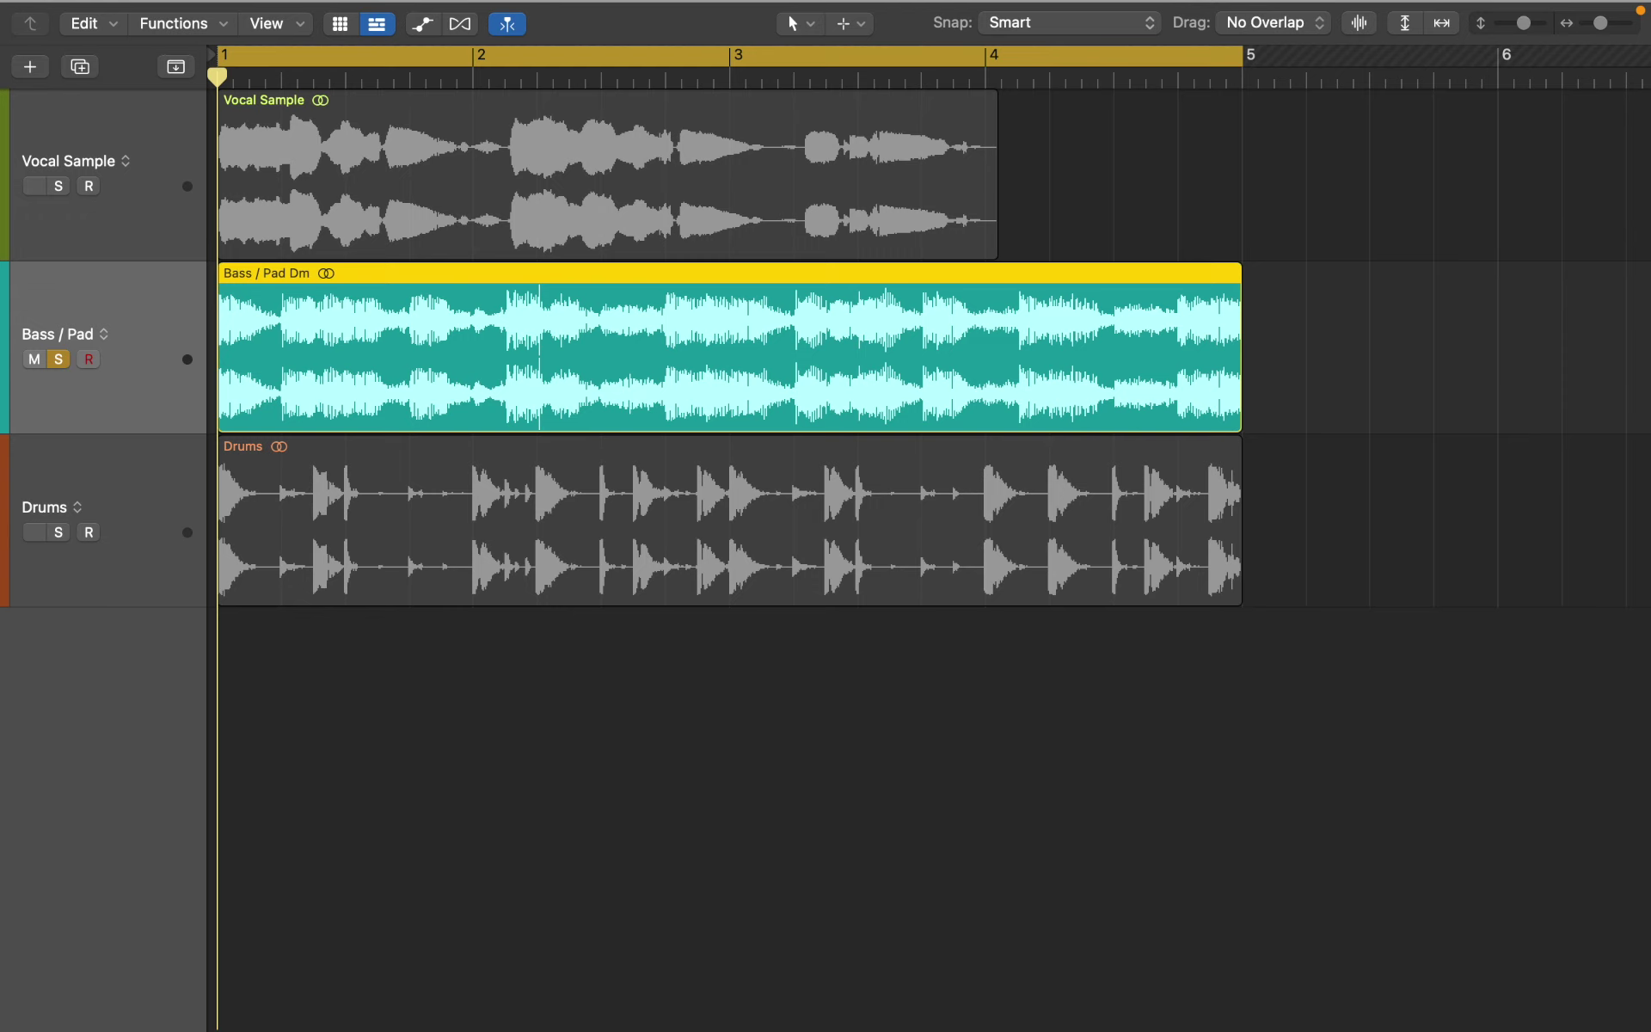
{"action": "key", "text": "s"}
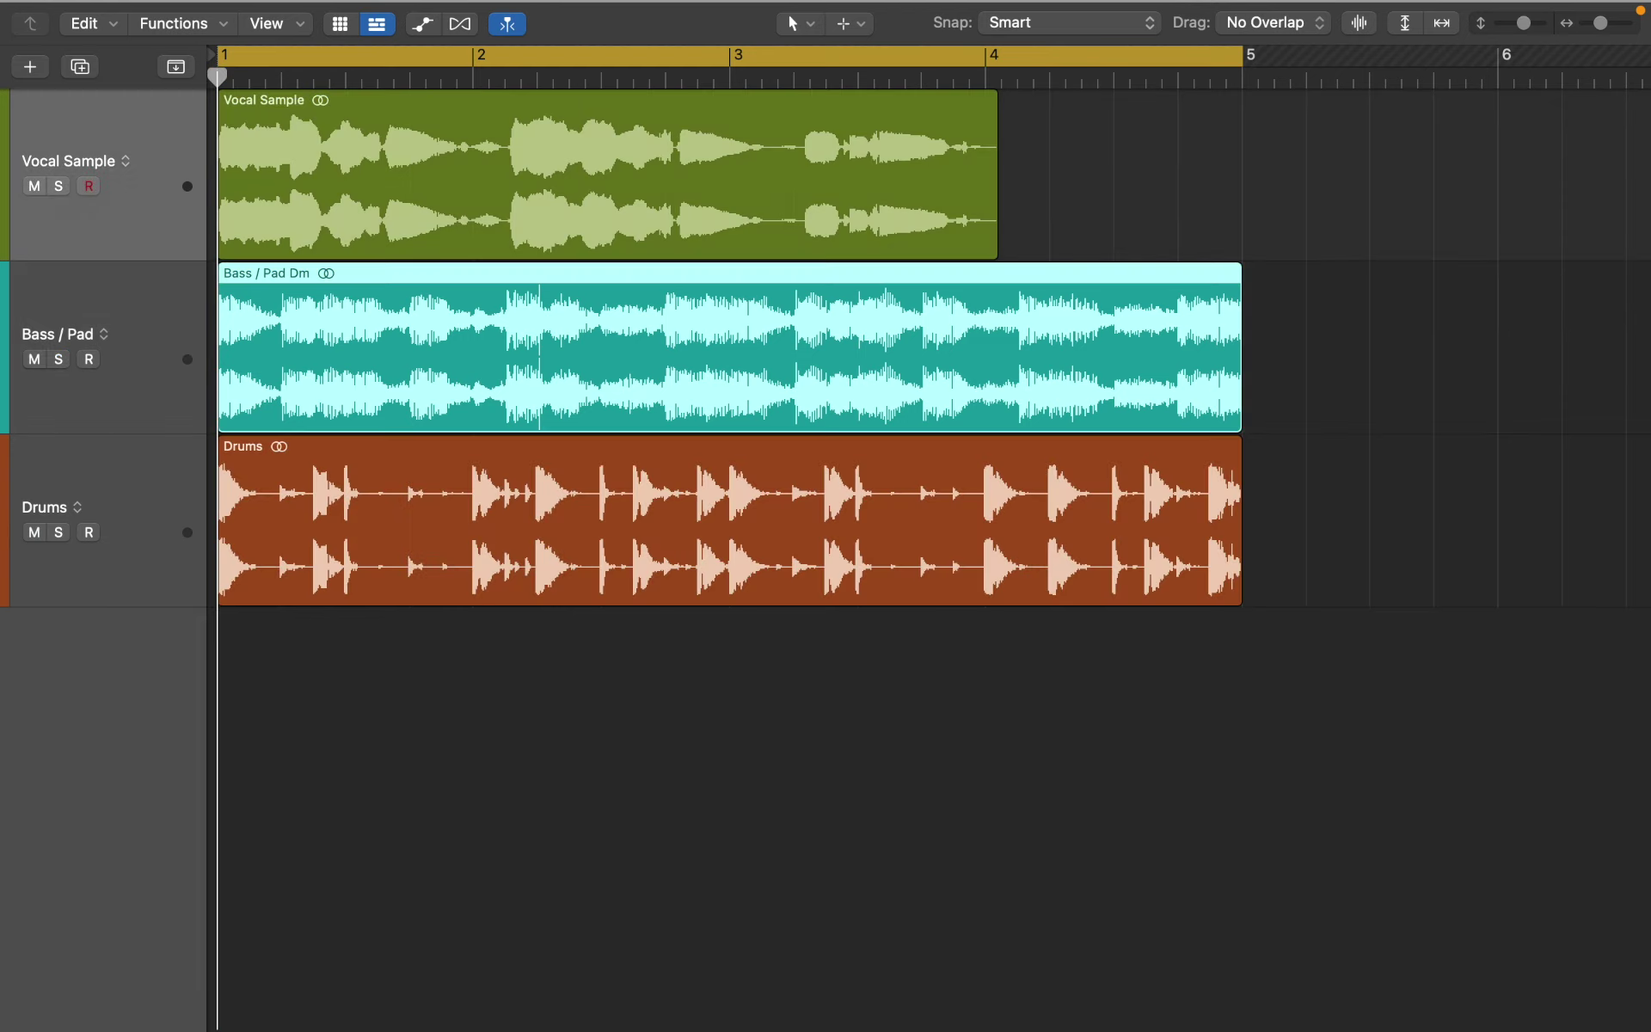
- Try time-stretching the Vocal Sample region to end at bar 5, play it back, and undo the stretch
{"action": "left_click", "coordinate": [496, 232]}
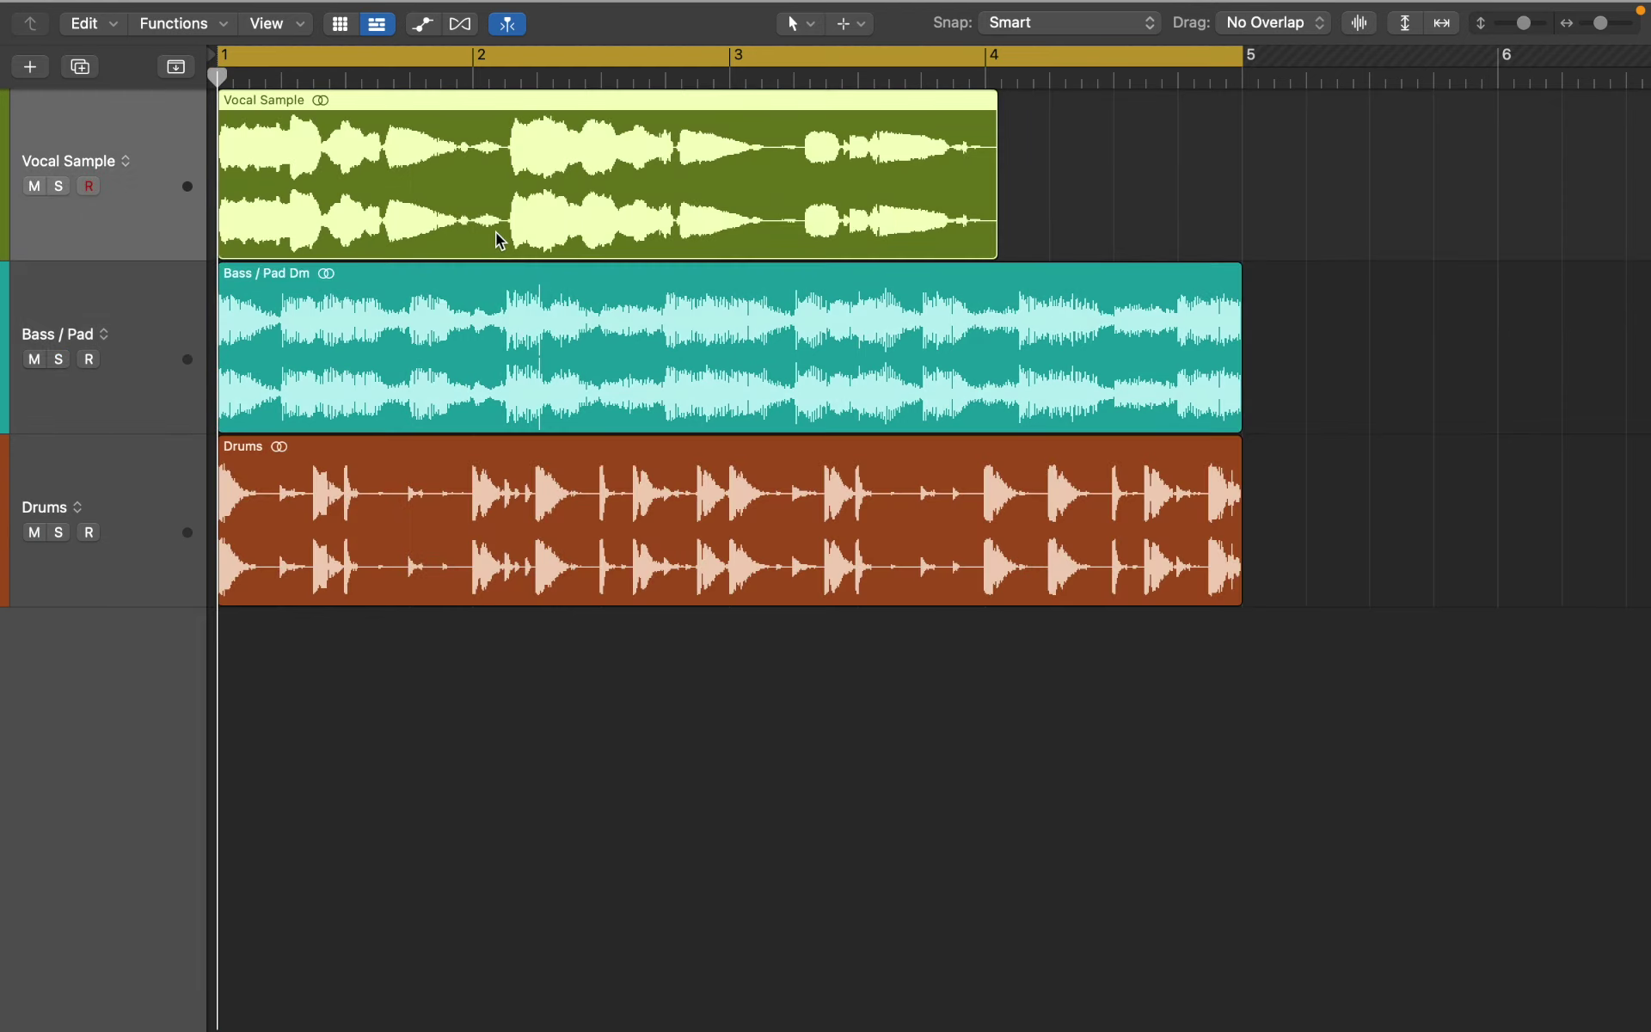
{"action": "left_click_drag", "start_coordinate": [995, 248], "coordinate": [1242, 276]}
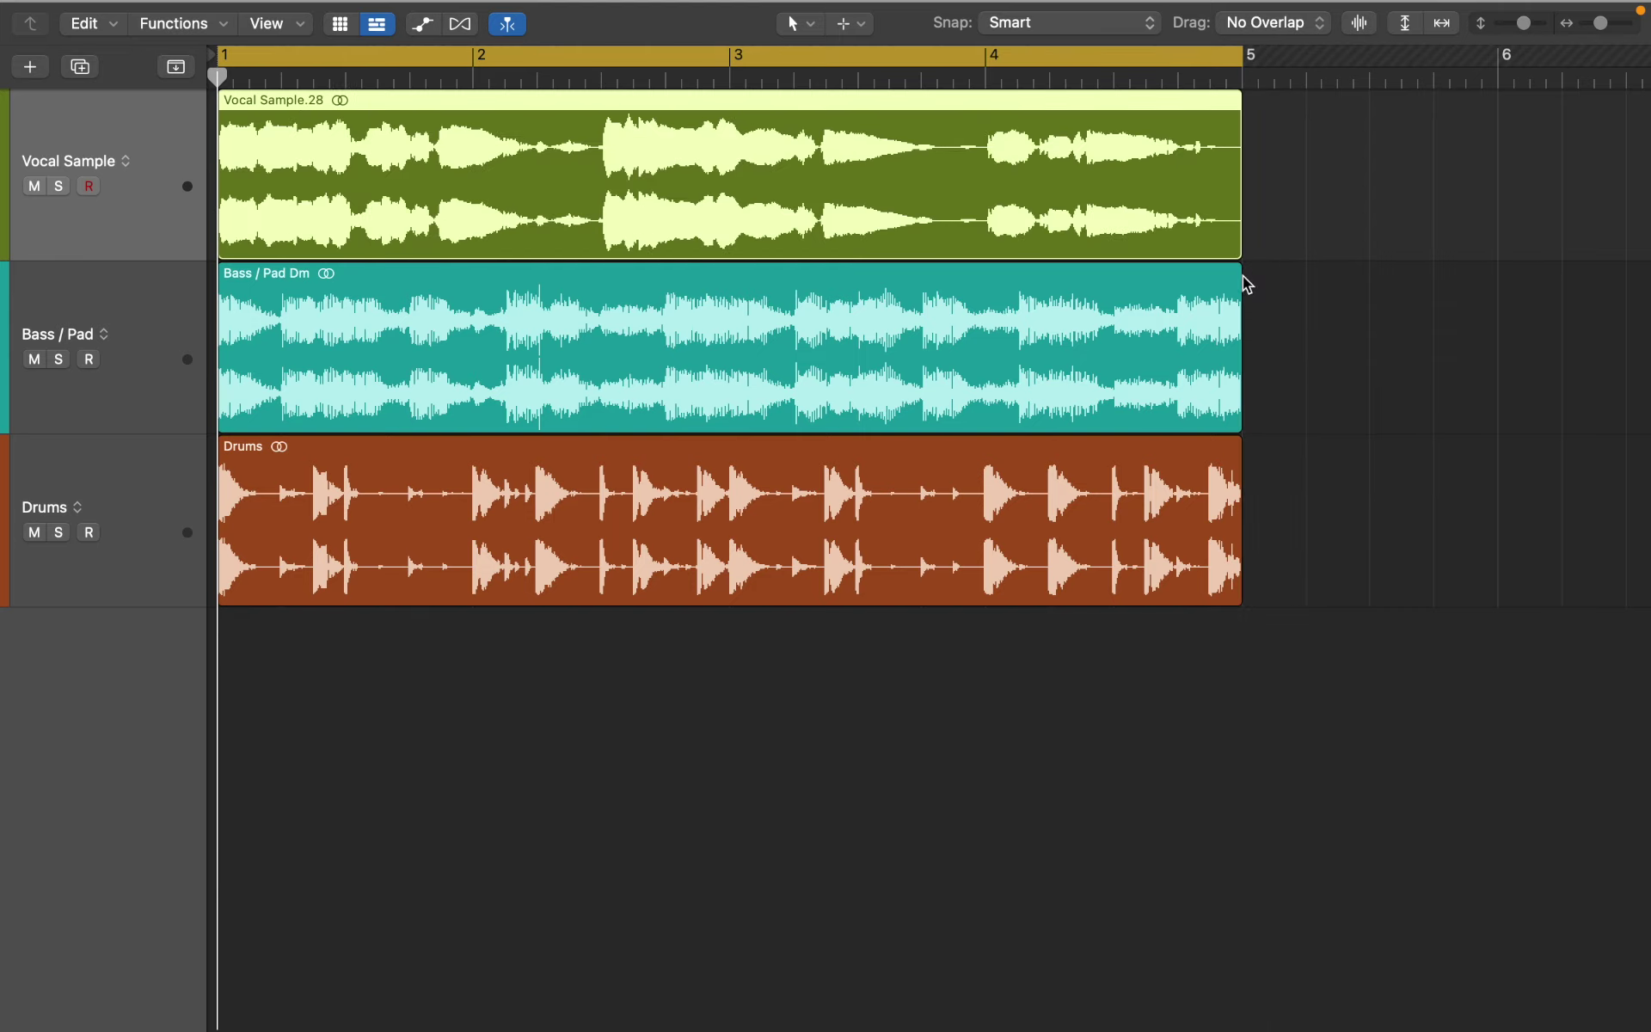
{"action": "key", "text": "space"}
{"action": "key", "text": "super+z"}
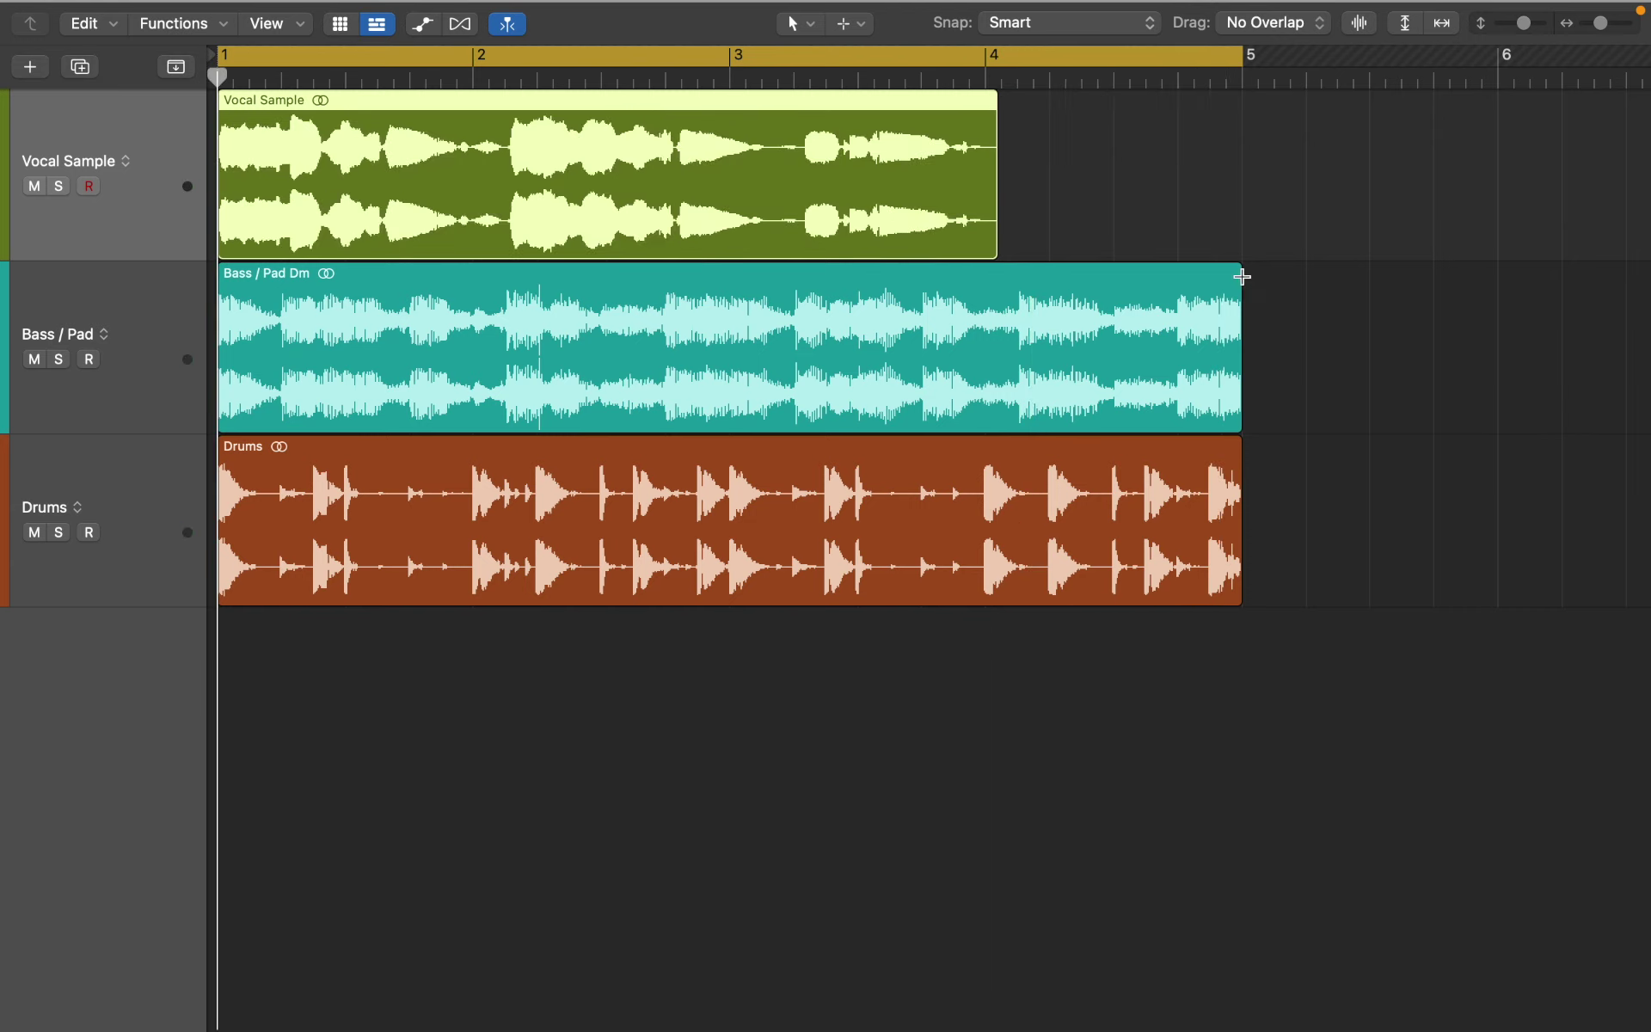
- Rename the vocal region to "Vocal Sample Dm"
{"action": "key", "text": "shift+n"}
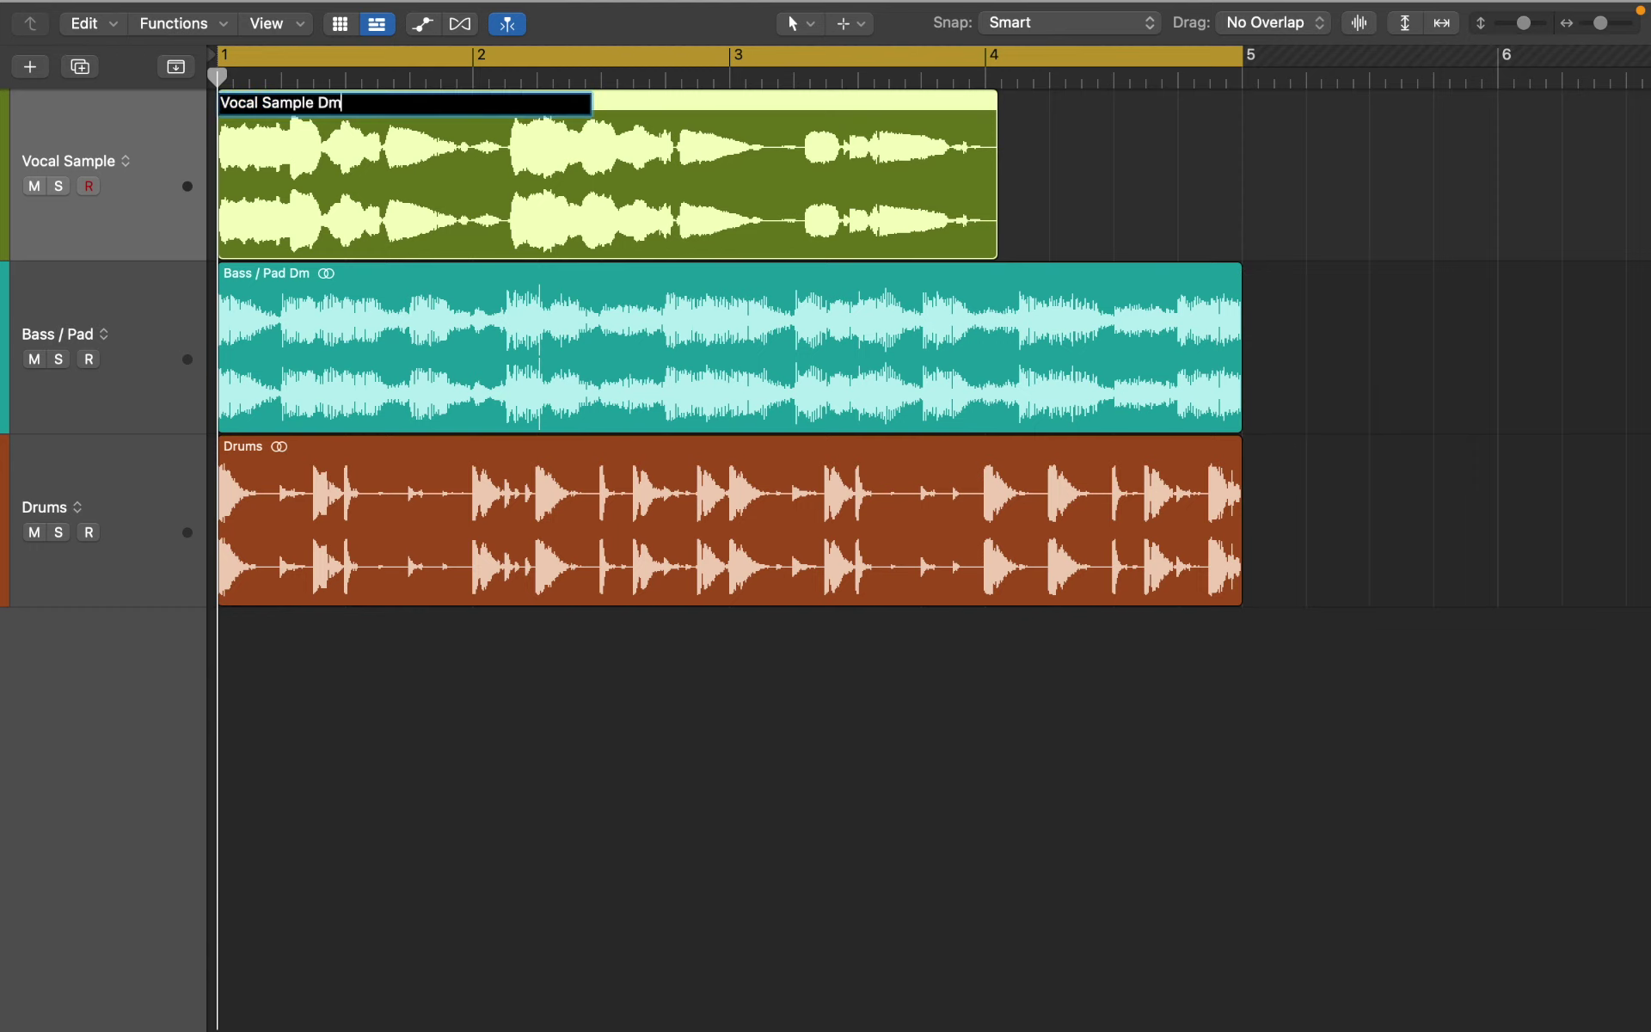
{"action": "type", "text": "Dm"}
{"action": "key", "text": "Return"}
- Solo the vocal track and split its region into equal one-beat slices with the Scissors tool
{"action": "key", "text": "s"}
{"action": "key", "text": "t"}
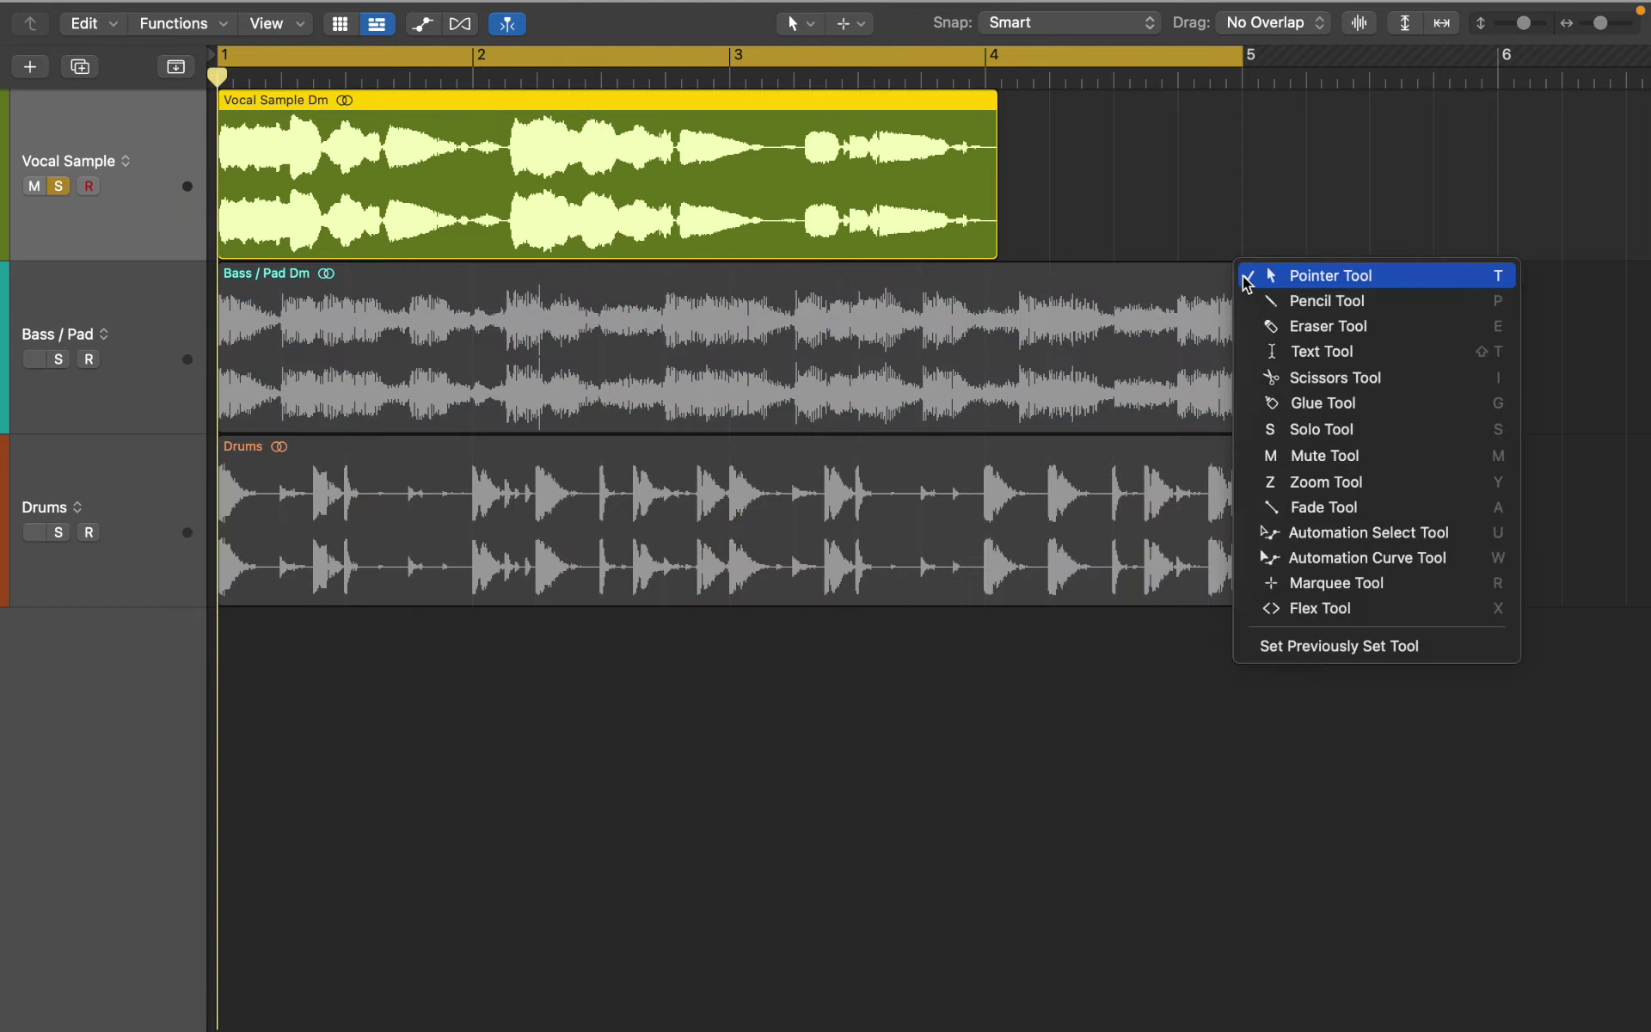
{"action": "key", "text": "i"}
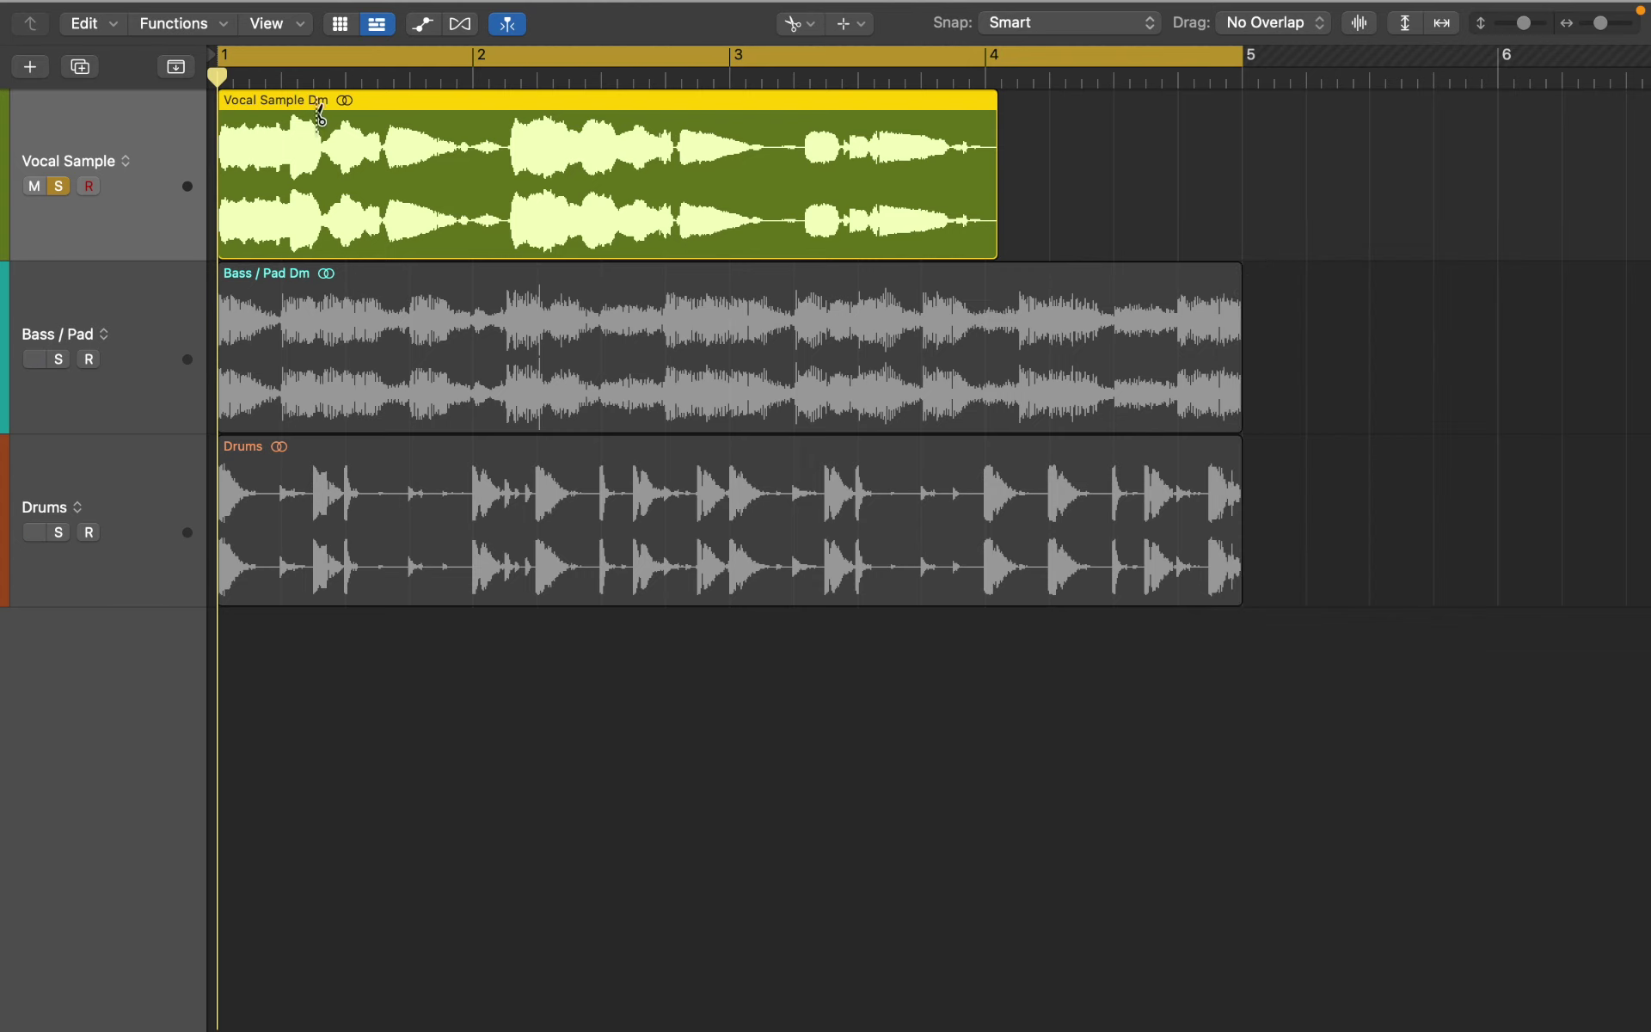
{"action": "left_click", "coordinate": [285, 119], "text": "alt"}
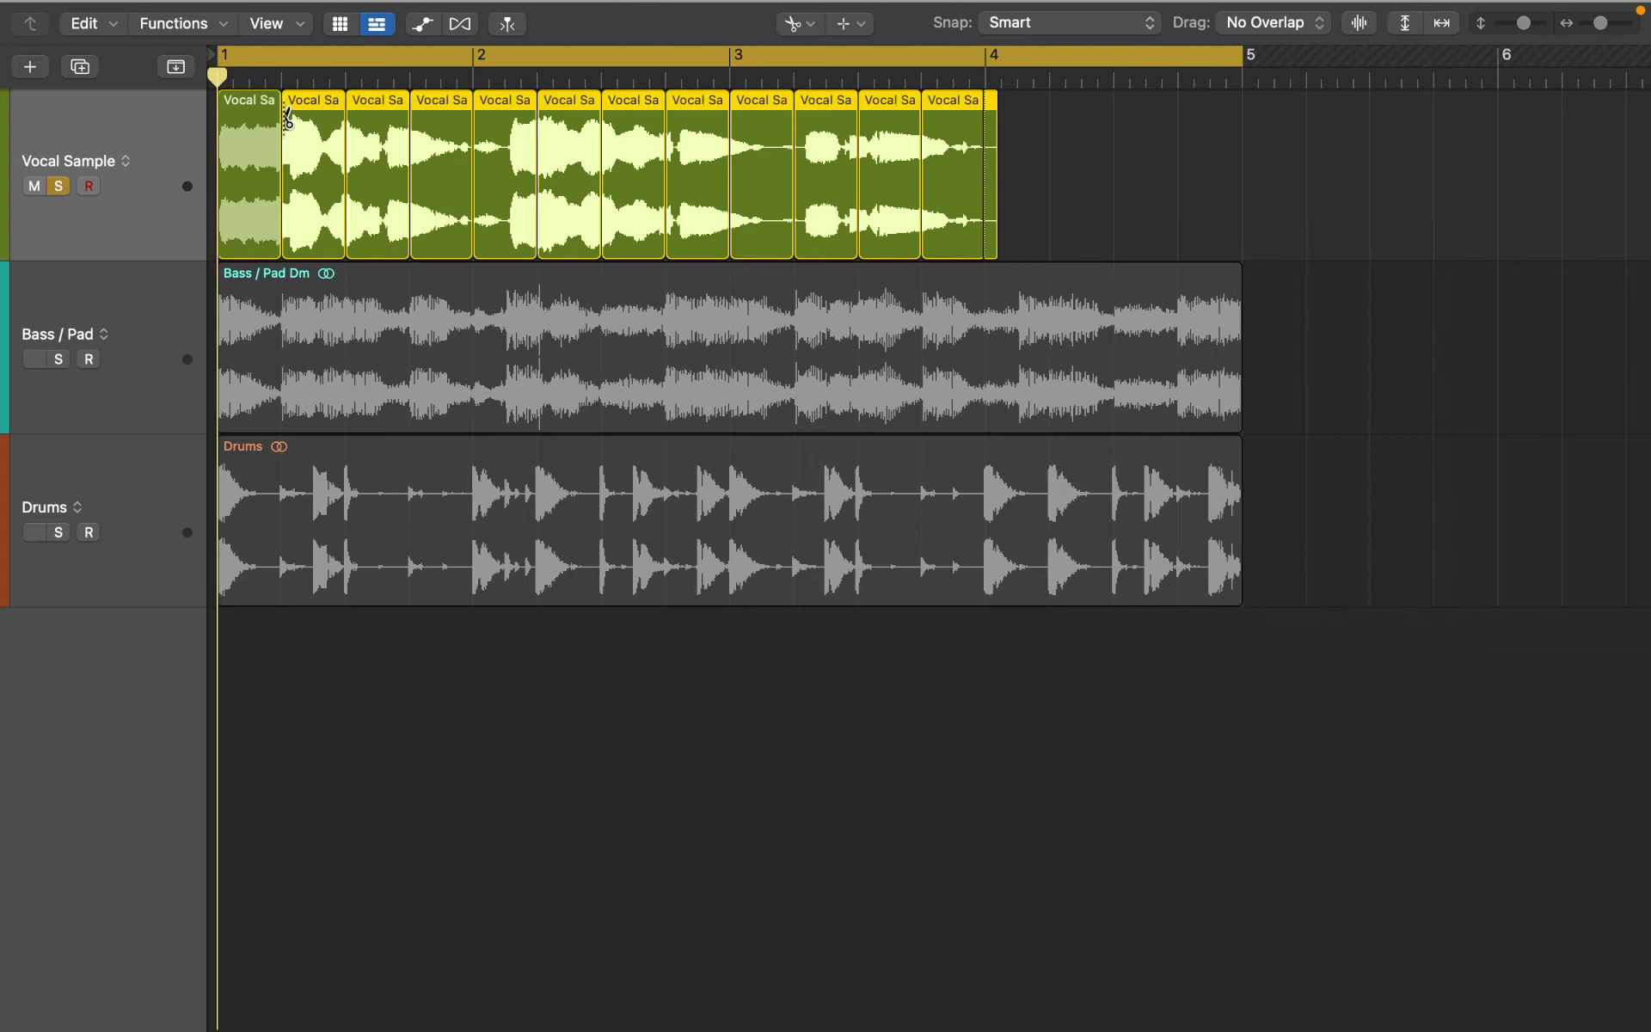
- Try shifting the audio inside the opening vocal slices one after another, and play the soloed track
{"action": "left_click", "coordinate": [263, 151]}
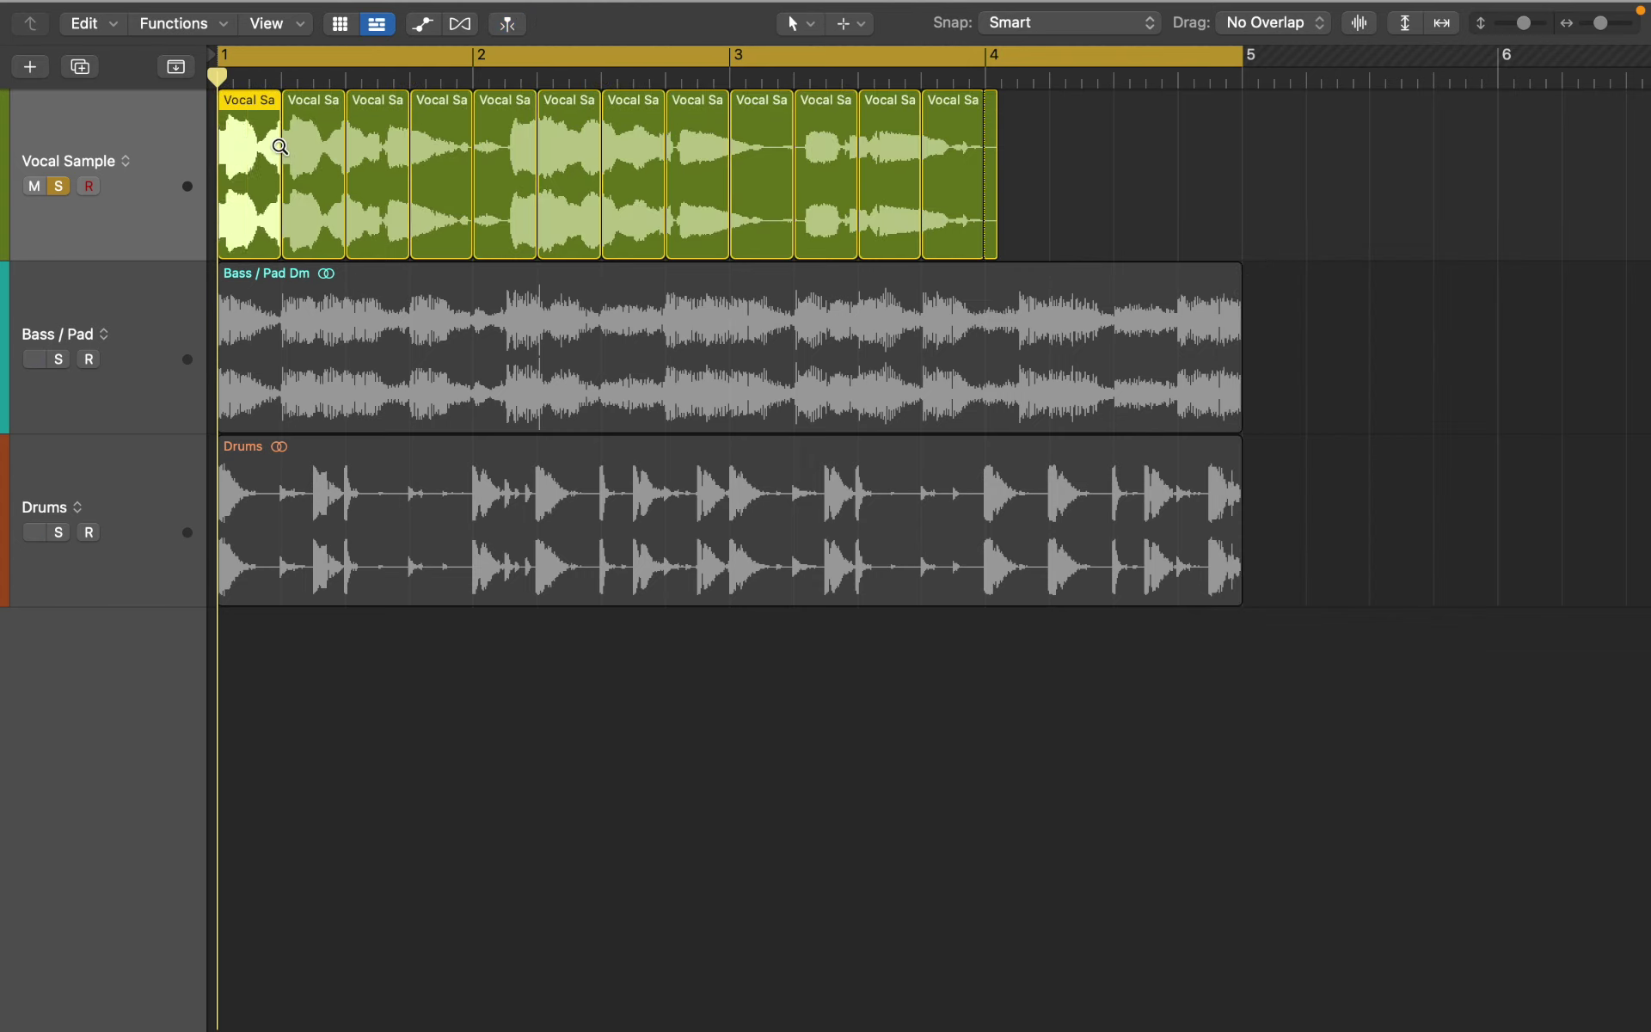
{"action": "key", "text": "Right"}
{"action": "key", "text": "Right"}
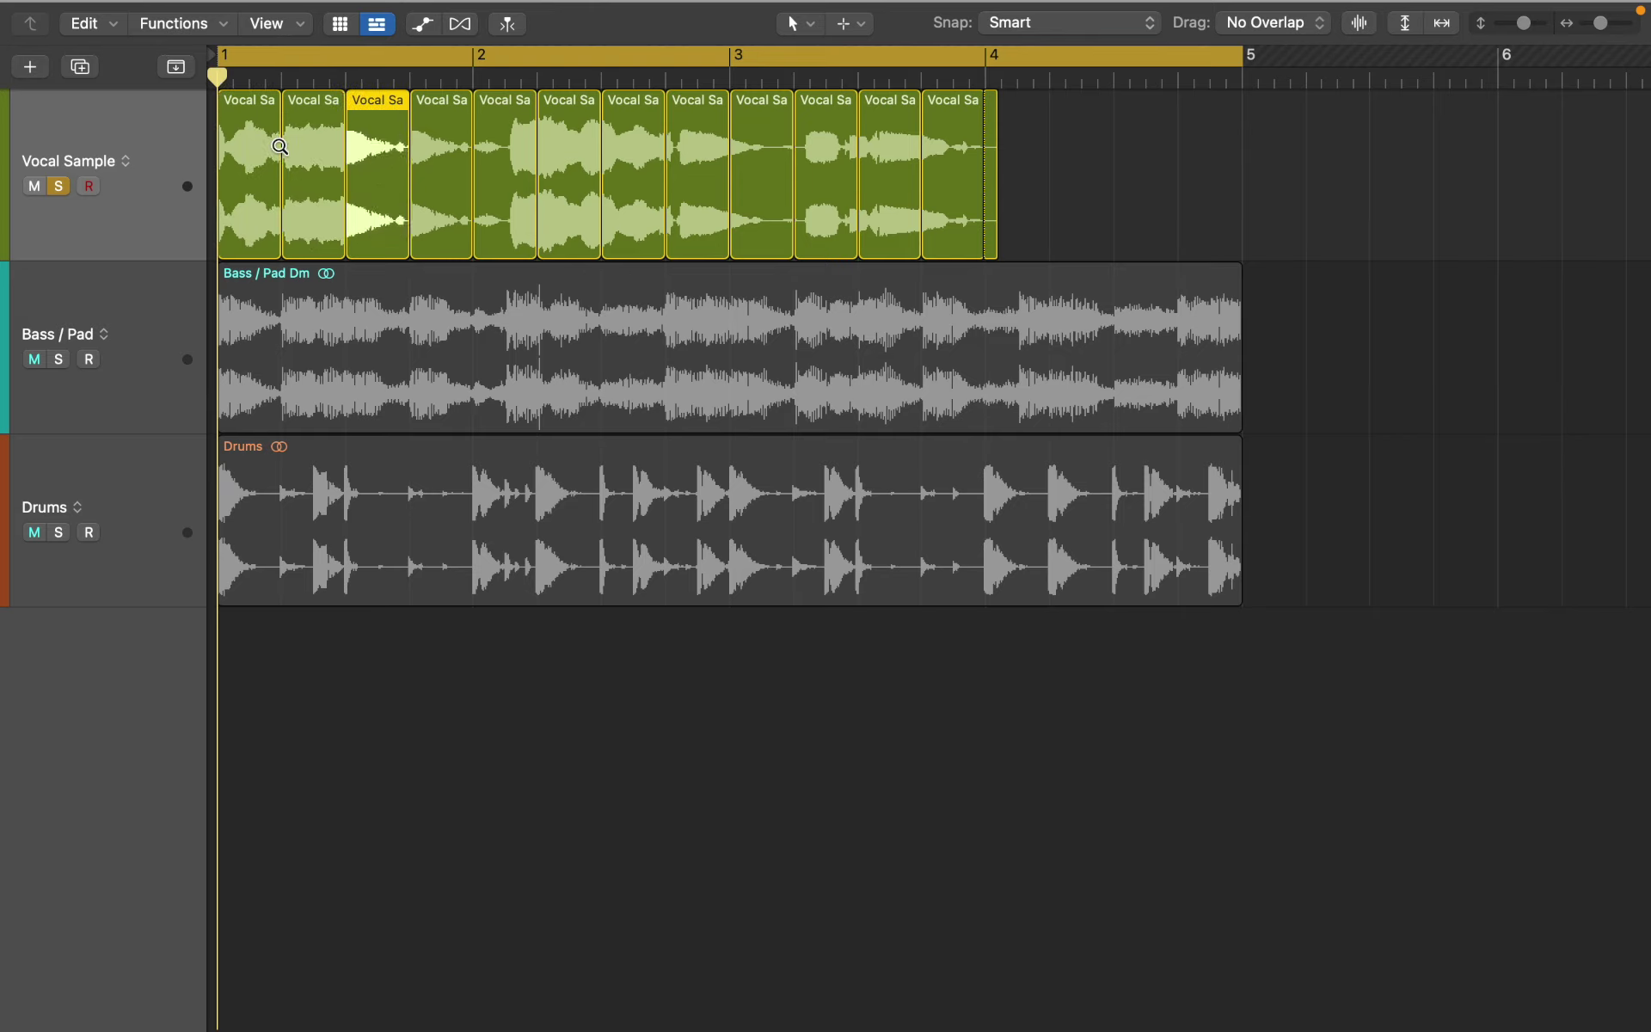
{"action": "key", "text": "Right"}
{"action": "key", "text": "Right"}
{"action": "key", "text": "space"}
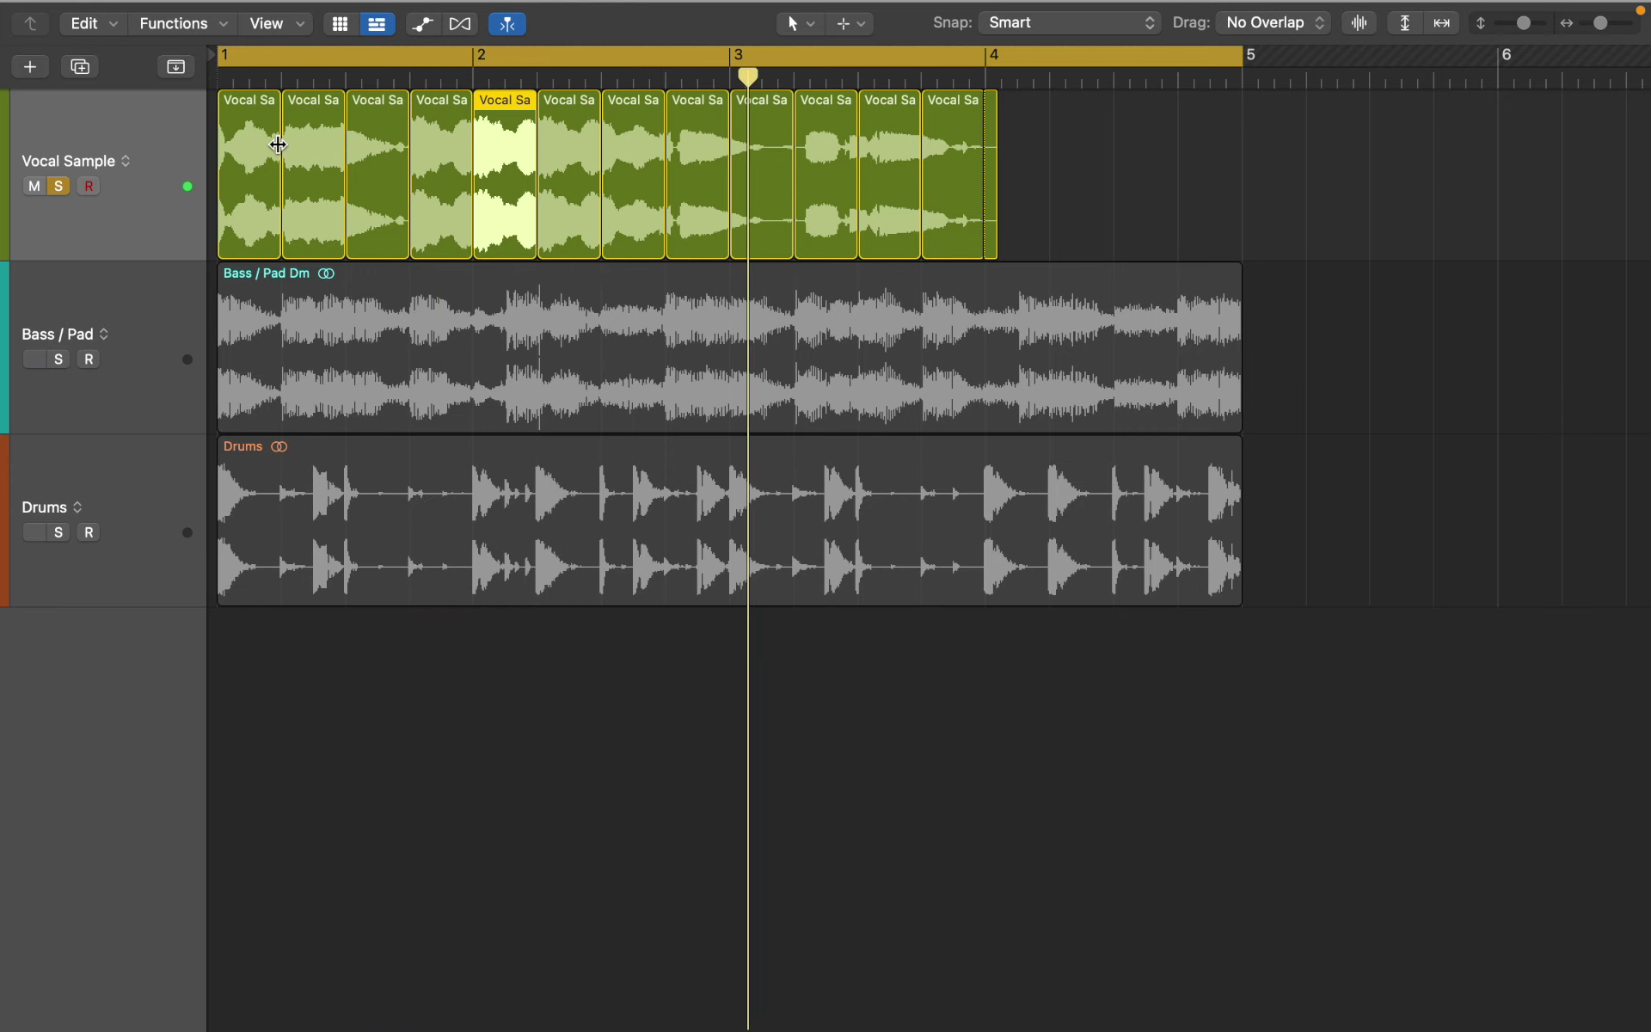
- Delete all vocal slices except the first and extend that one back to the full sample length
{"action": "left_click", "coordinate": [255, 155]}
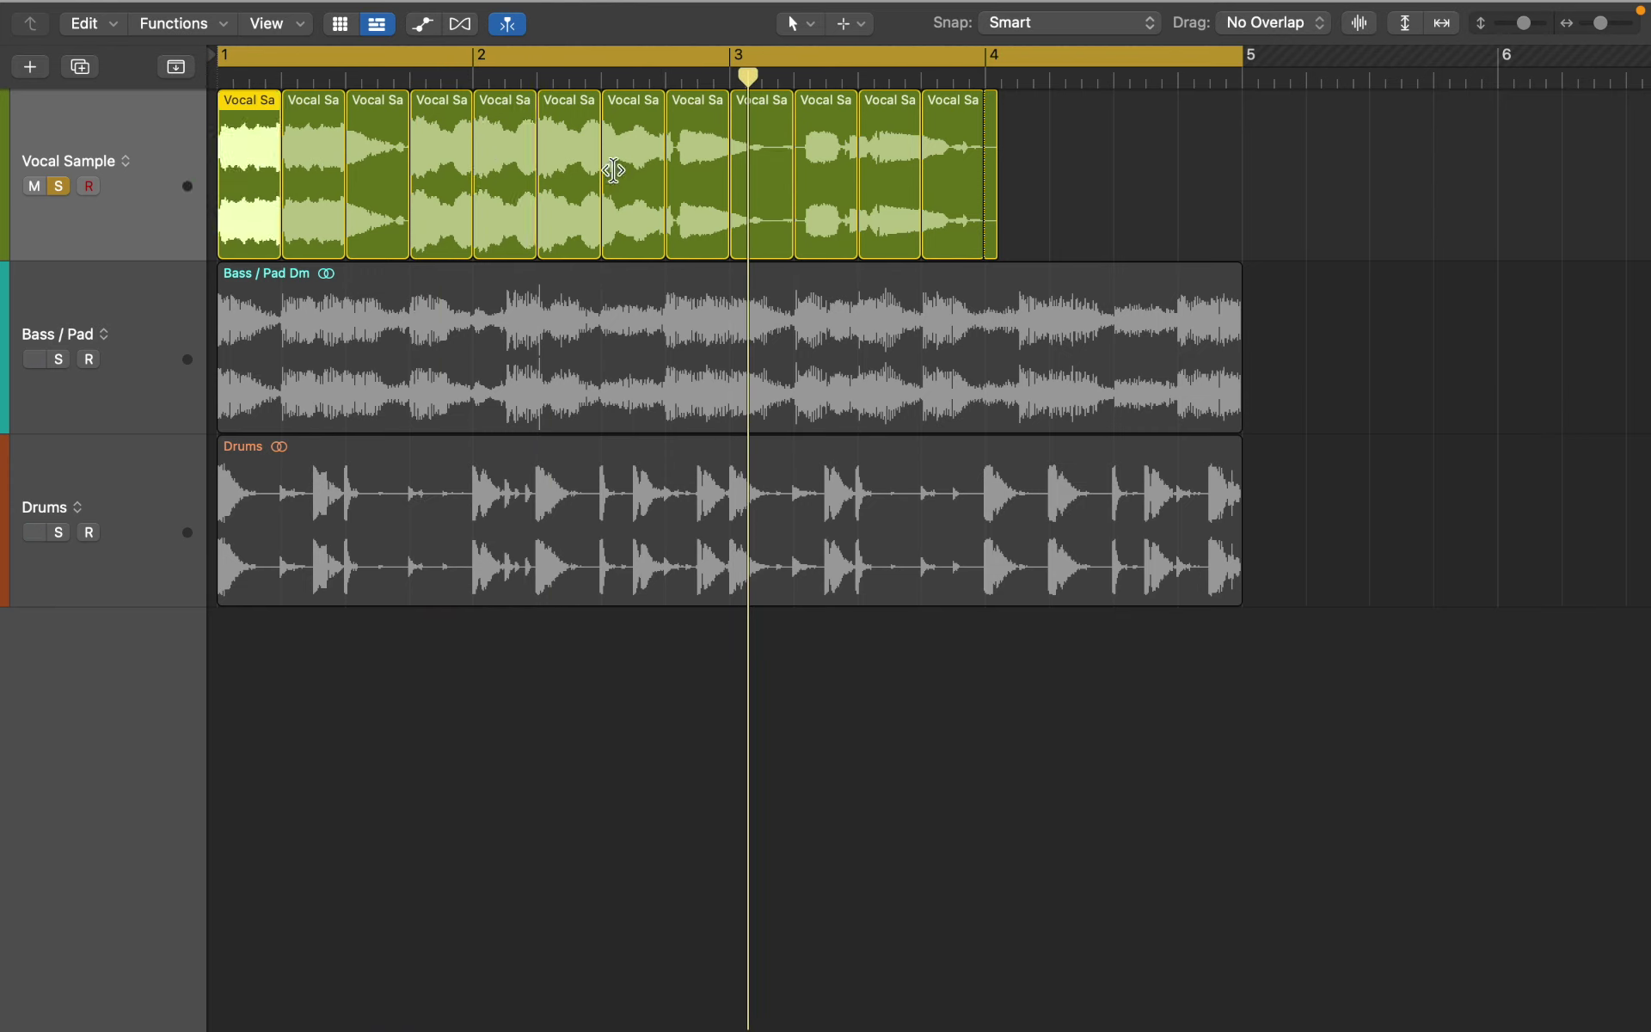
{"action": "left_click_drag", "start_coordinate": [1073, 191], "coordinate": [321, 166]}
{"action": "key", "text": "Delete"}
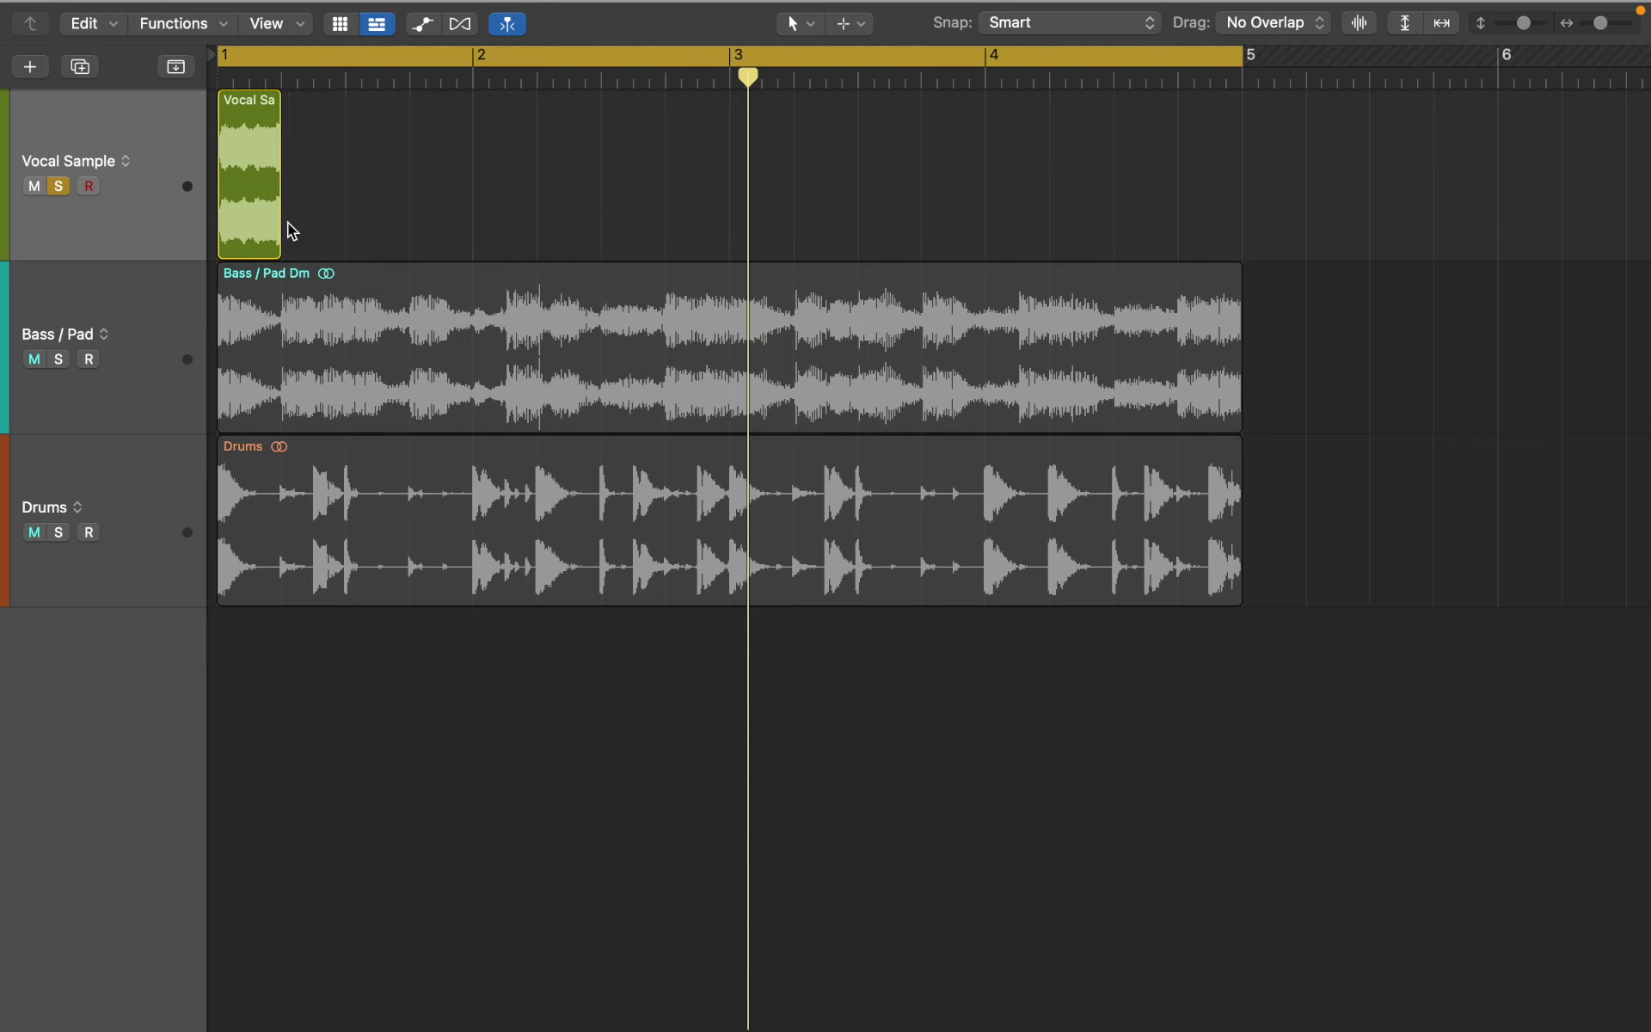
{"action": "left_click_drag", "start_coordinate": [273, 222], "coordinate": [1066, 235]}
{"action": "key", "text": "super+a"}
{"action": "key", "text": "Return"}
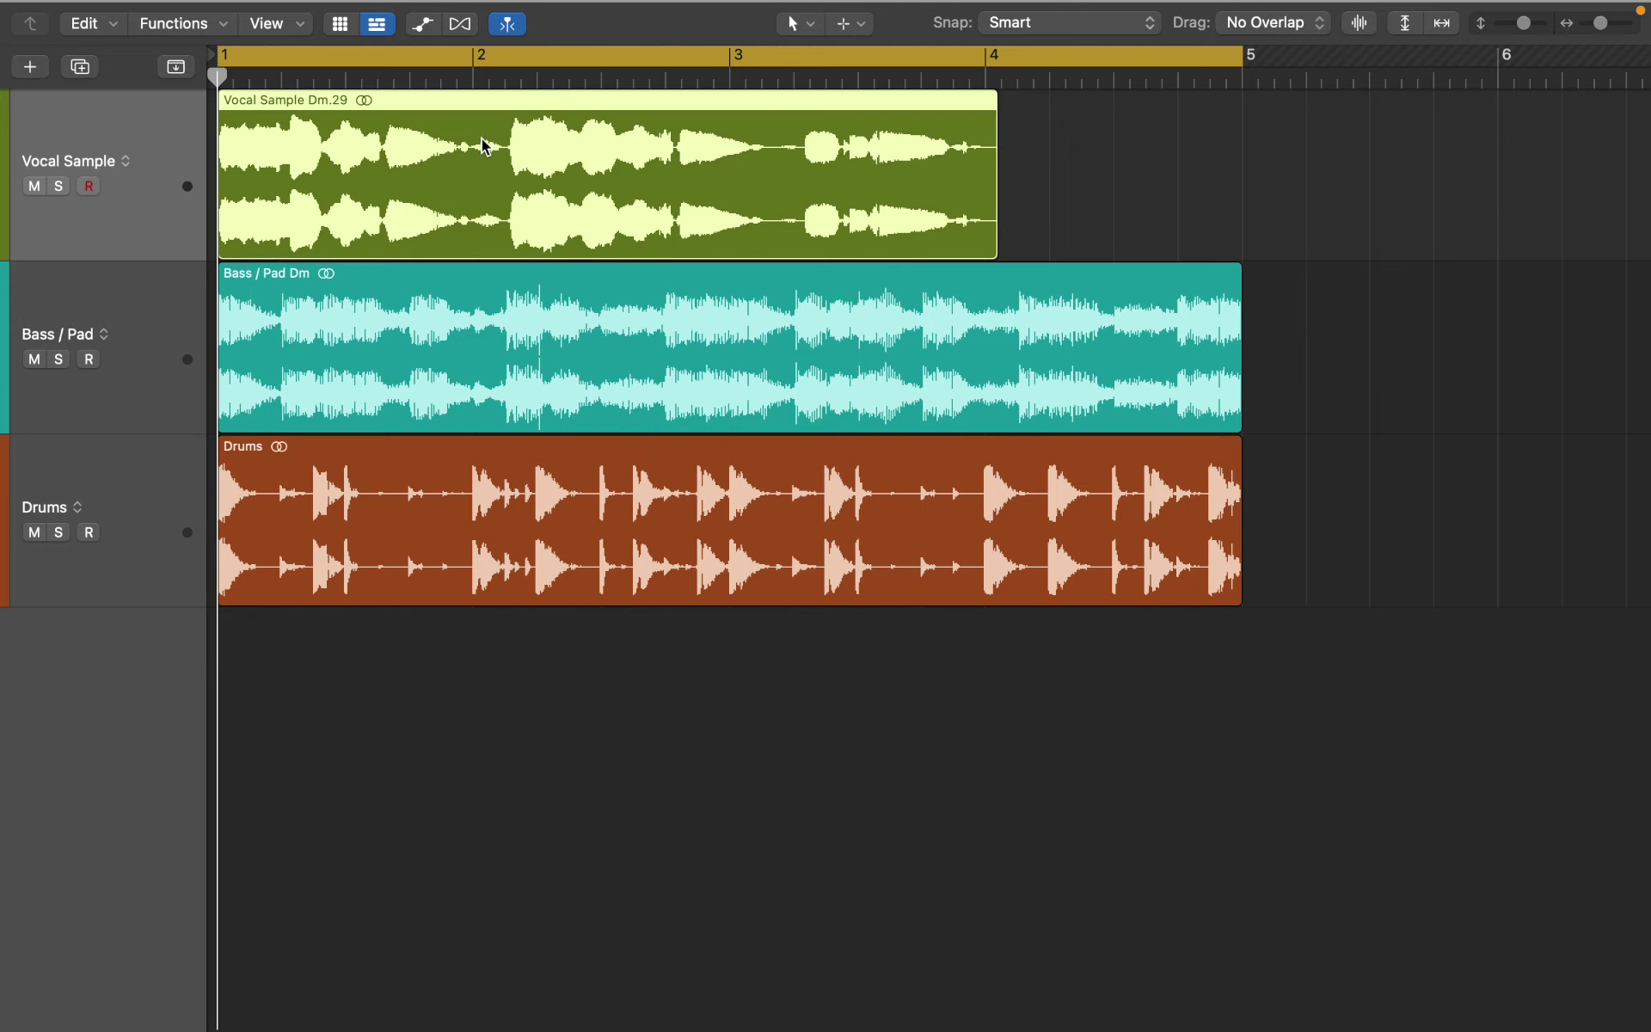
- Load the vocal region into Quick Sampler on a new track below Drums and switch the sampler to Slice mode
{"action": "left_click_drag", "start_coordinate": [484, 146], "coordinate": [125, 669]}
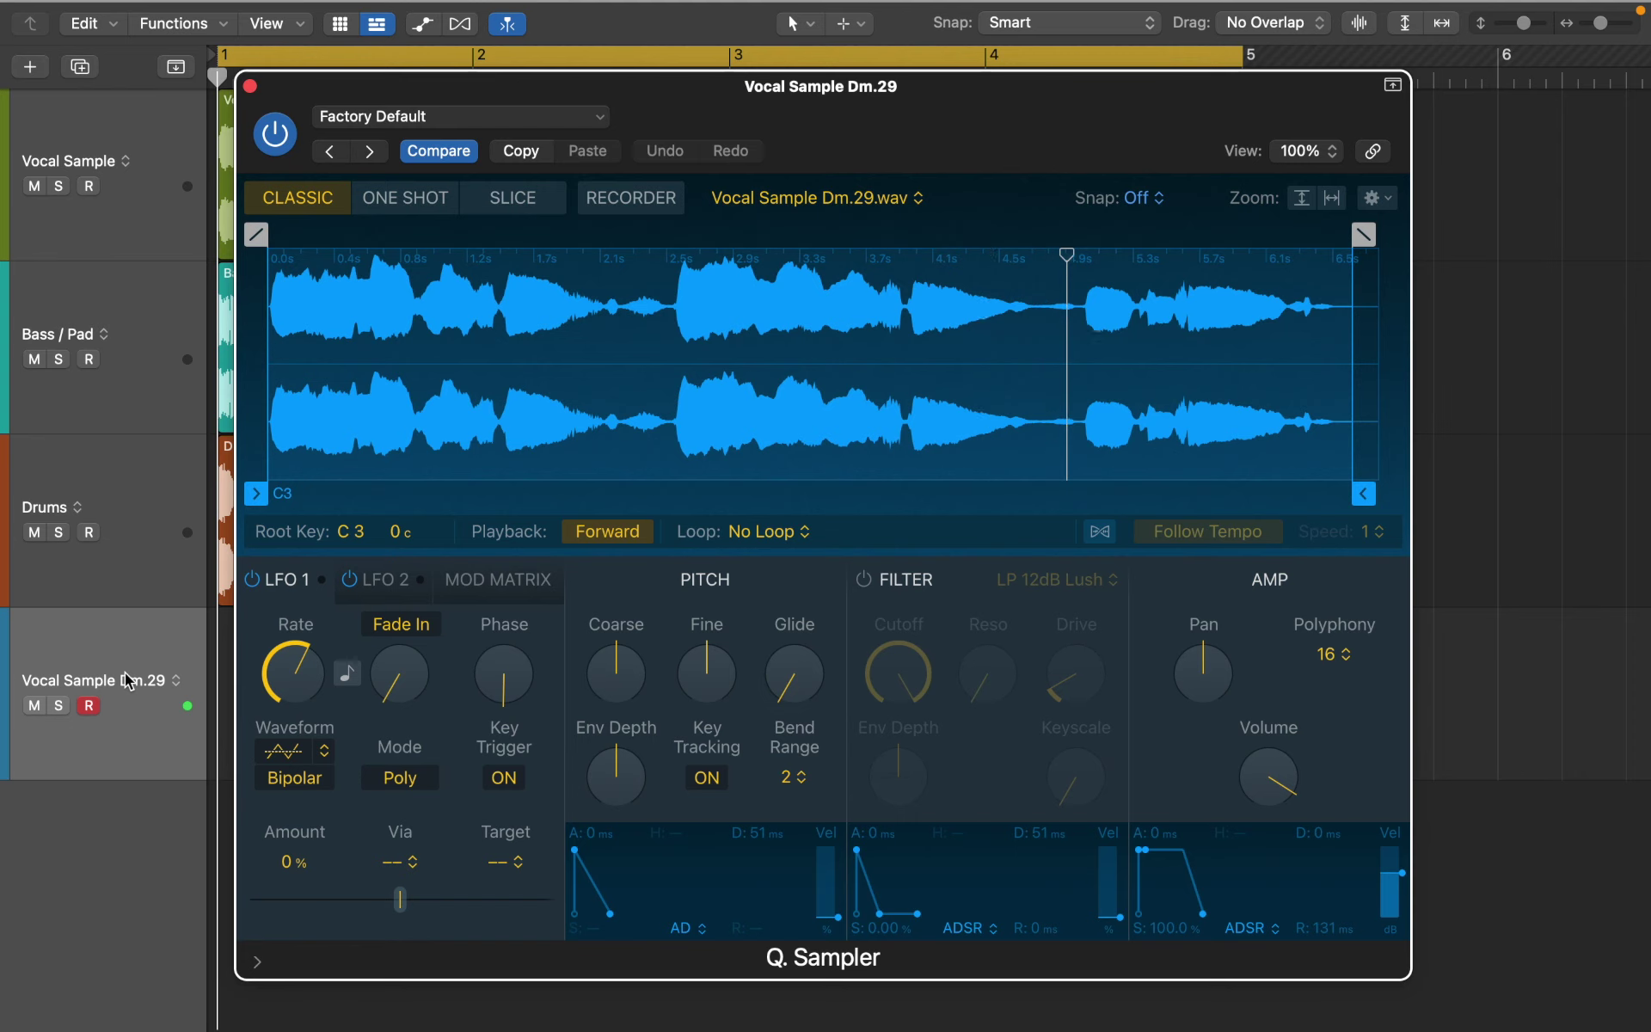
{"action": "left_click", "coordinate": [125, 680]}
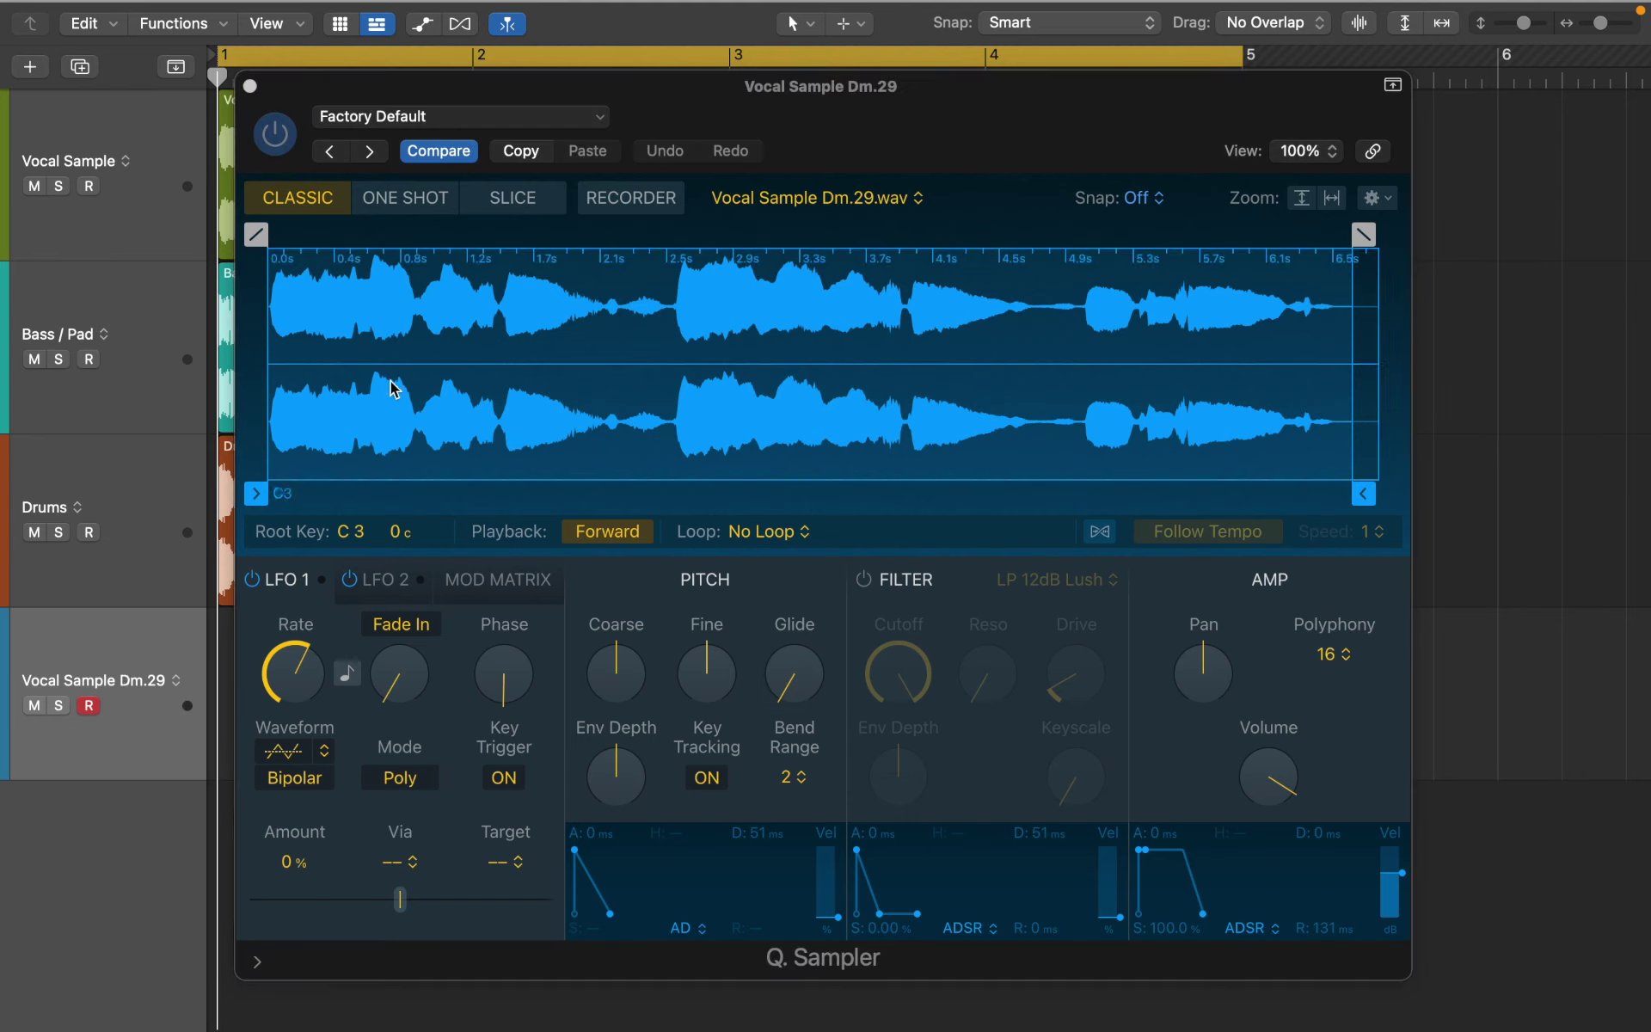
{"action": "left_click", "coordinate": [516, 199]}
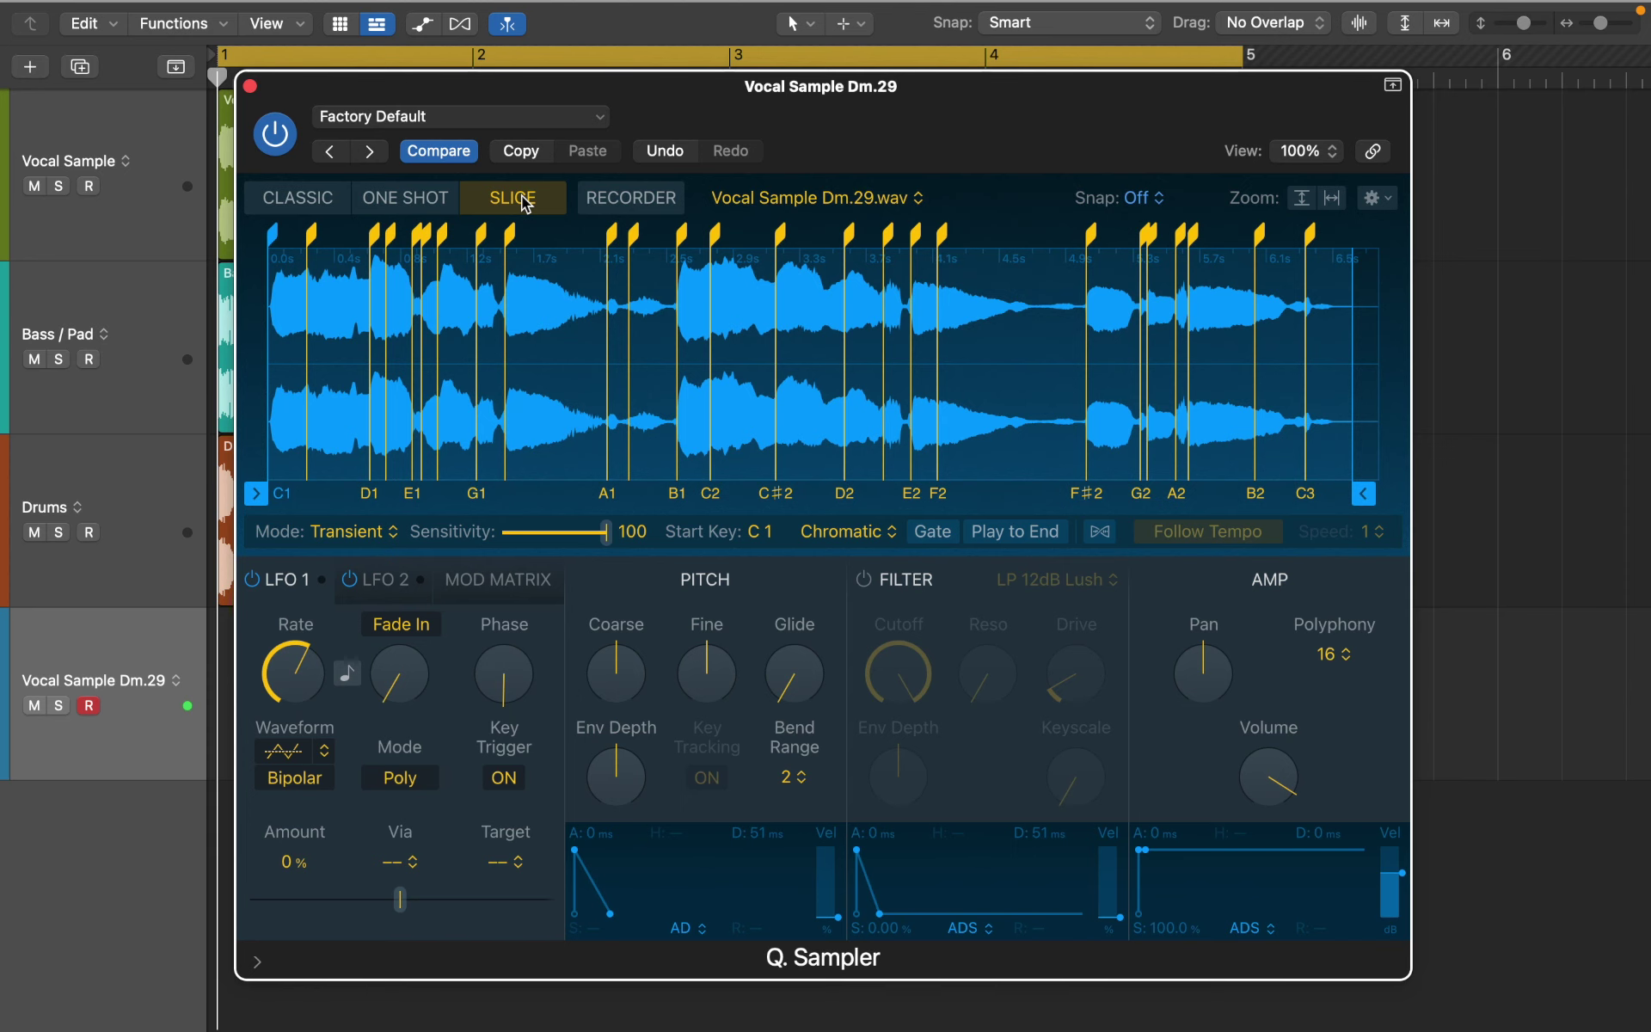
{"action": "key", "text": "super+w"}
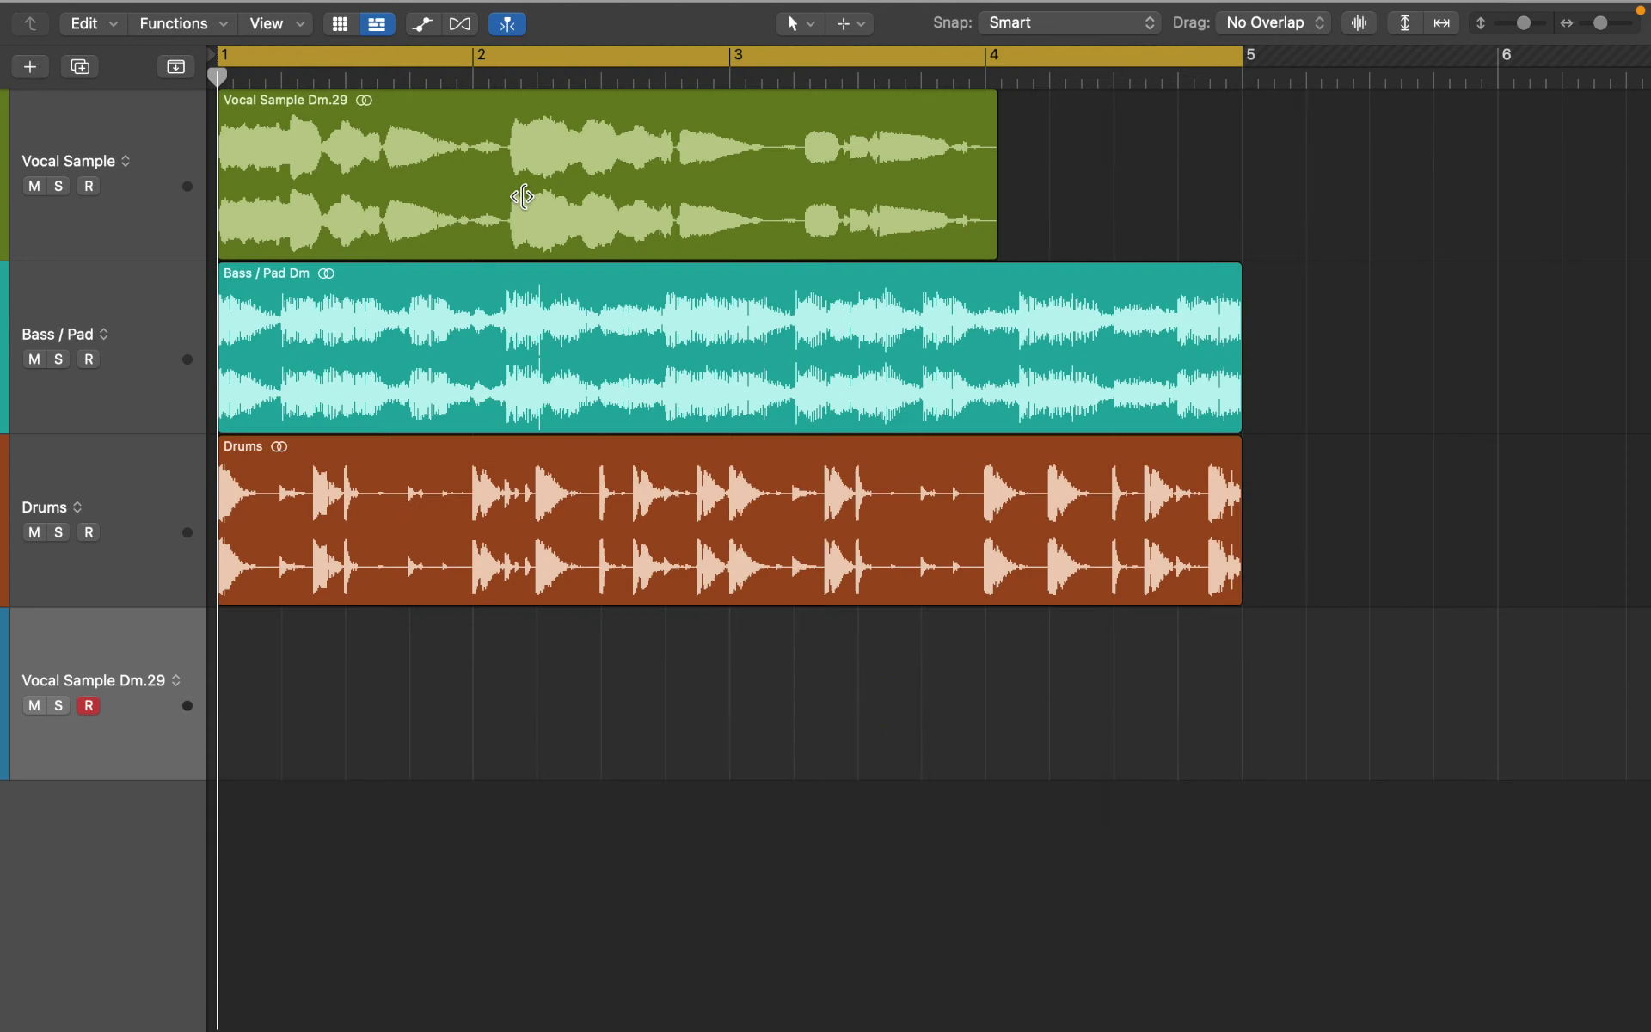
- Mute the original vocal region and insert the pitch Correction effect on the vocal sampler track
{"action": "left_click", "coordinate": [521, 196]}
{"action": "key", "text": "ctrl+m"}
{"action": "key", "text": "i"}
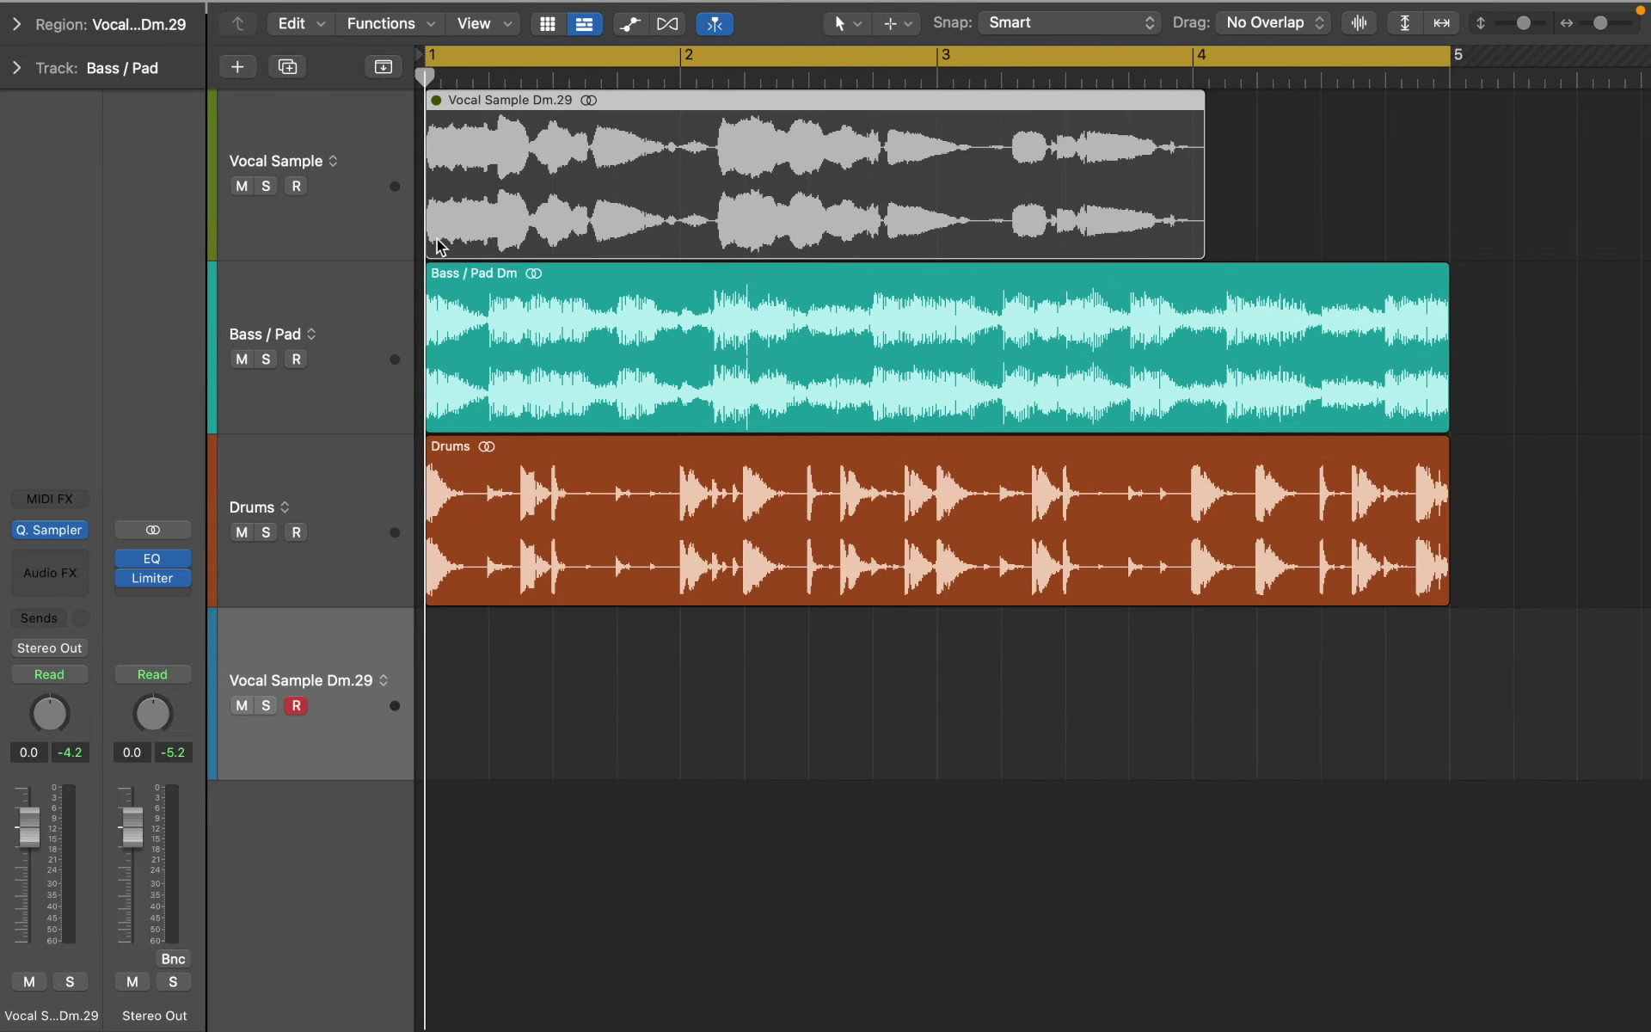
{"action": "left_click", "coordinate": [49, 564]}
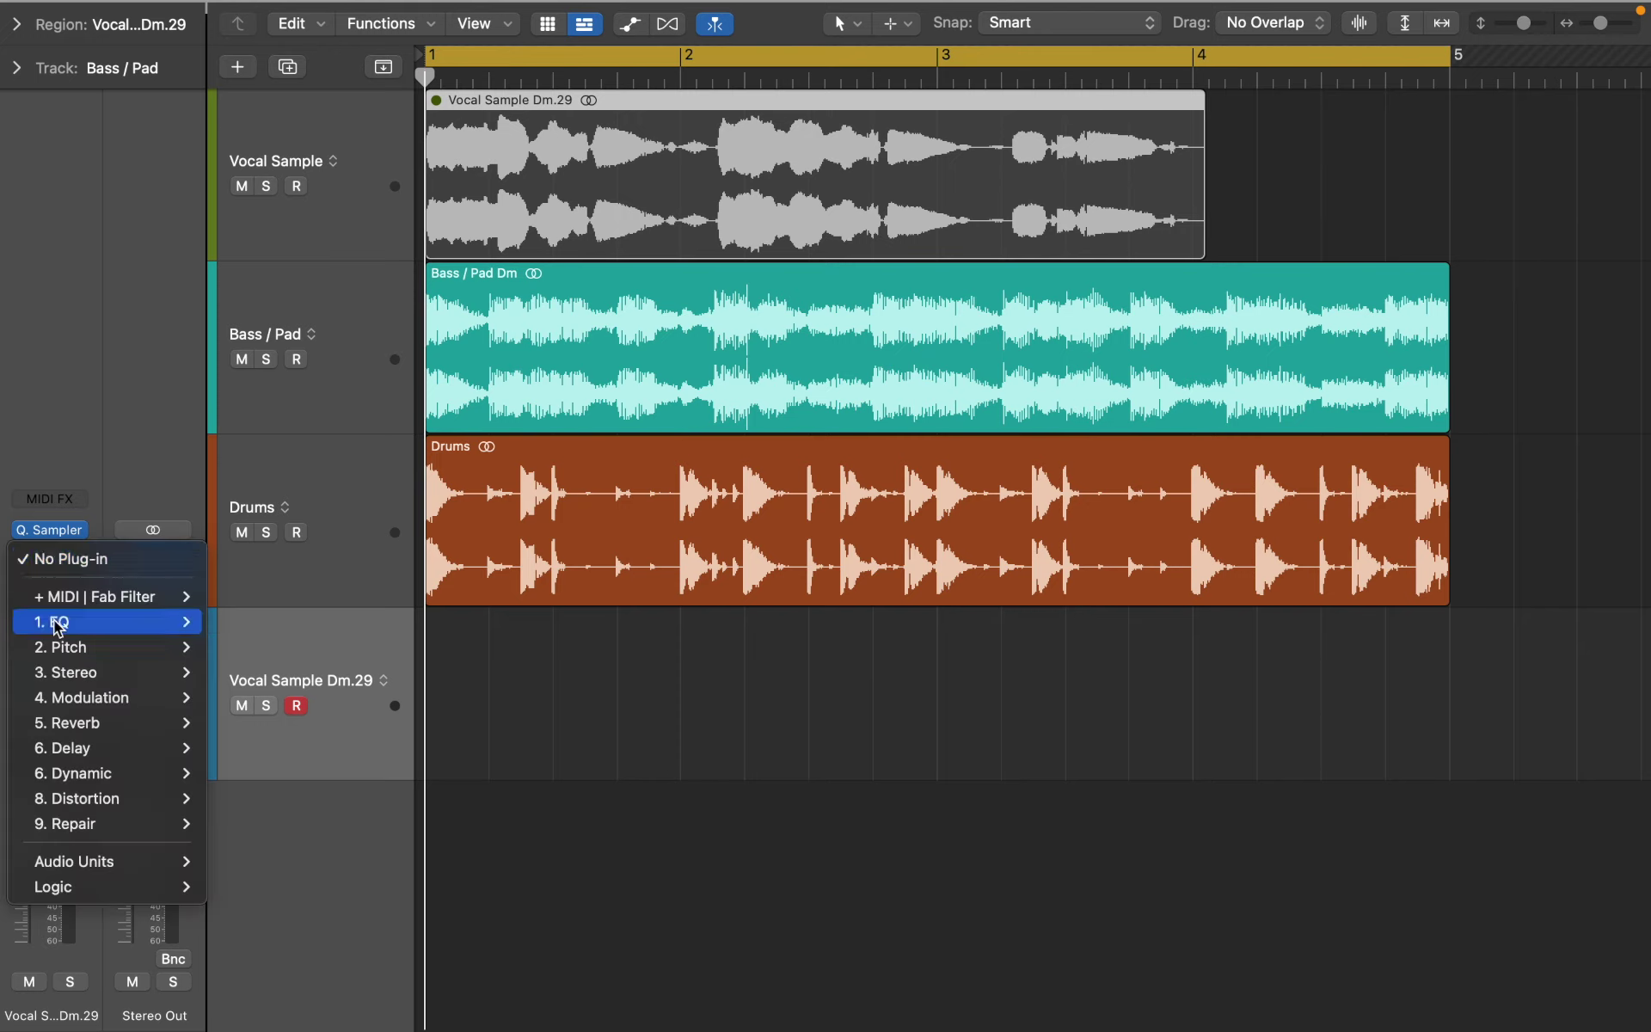
{"action": "mouse_move", "coordinate": [62, 647]}
{"action": "left_click", "coordinate": [234, 698]}
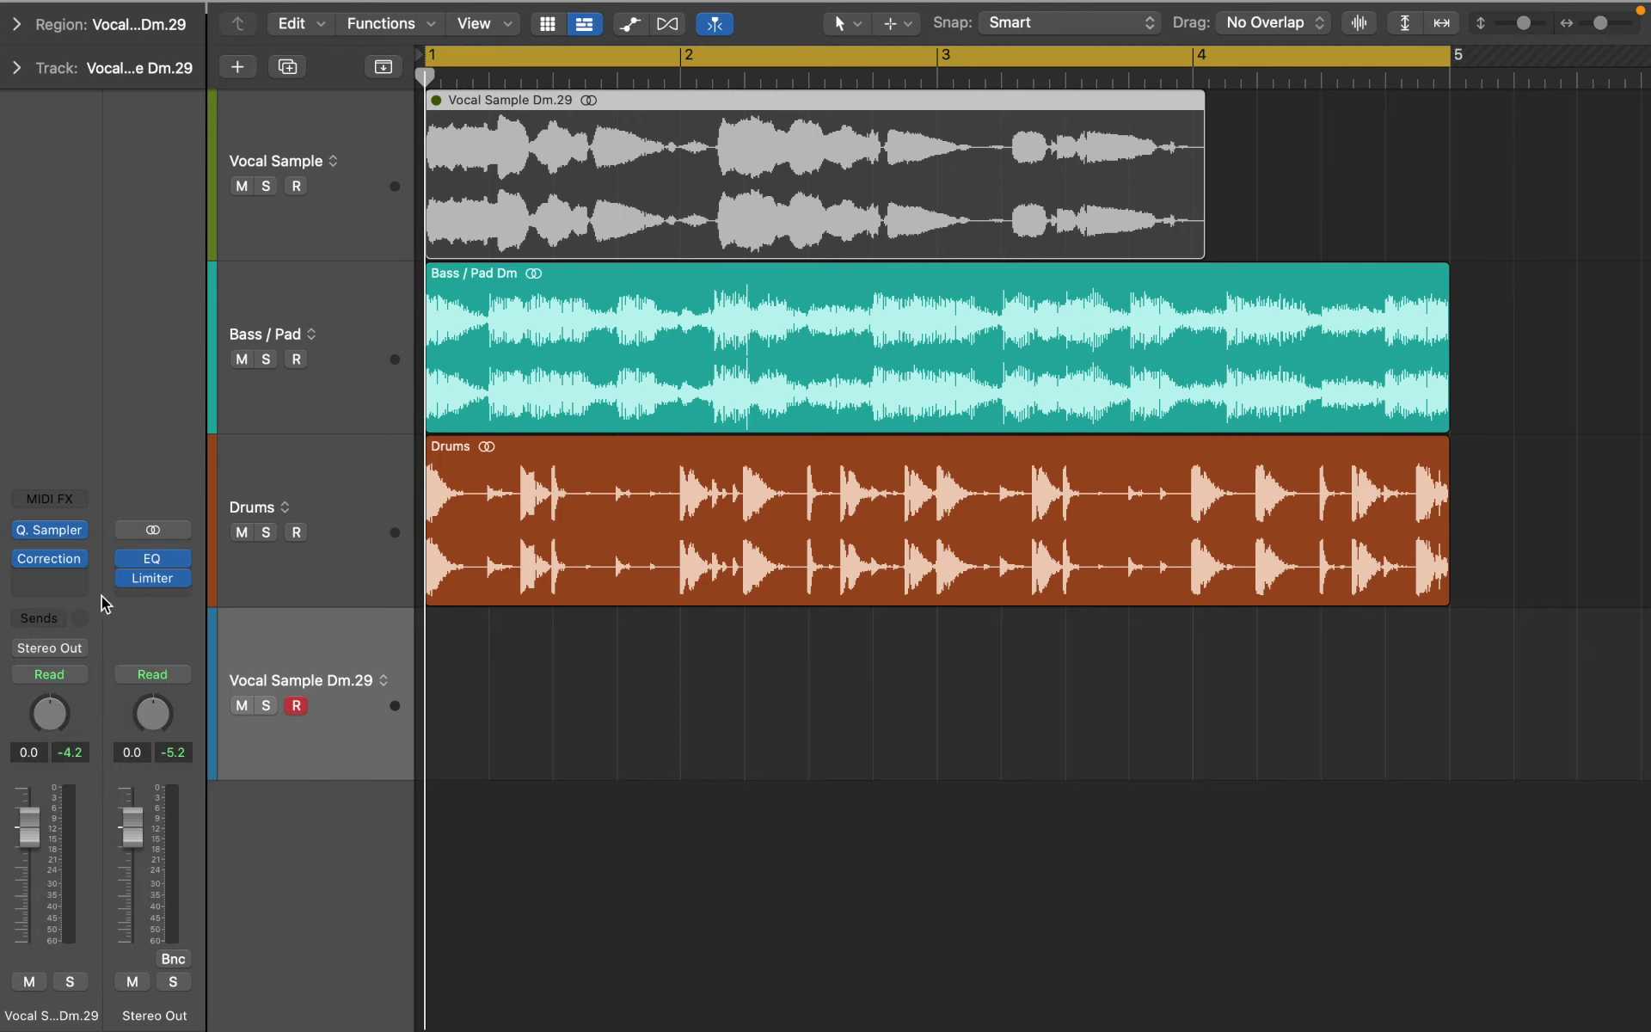
- Add a stereo Compressor and the Chrome reverb after the pitch correction on the vocal sampler track
{"action": "left_click", "coordinate": [80, 582]}
{"action": "mouse_move", "coordinate": [141, 790]}
{"action": "mouse_move", "coordinate": [293, 841]}
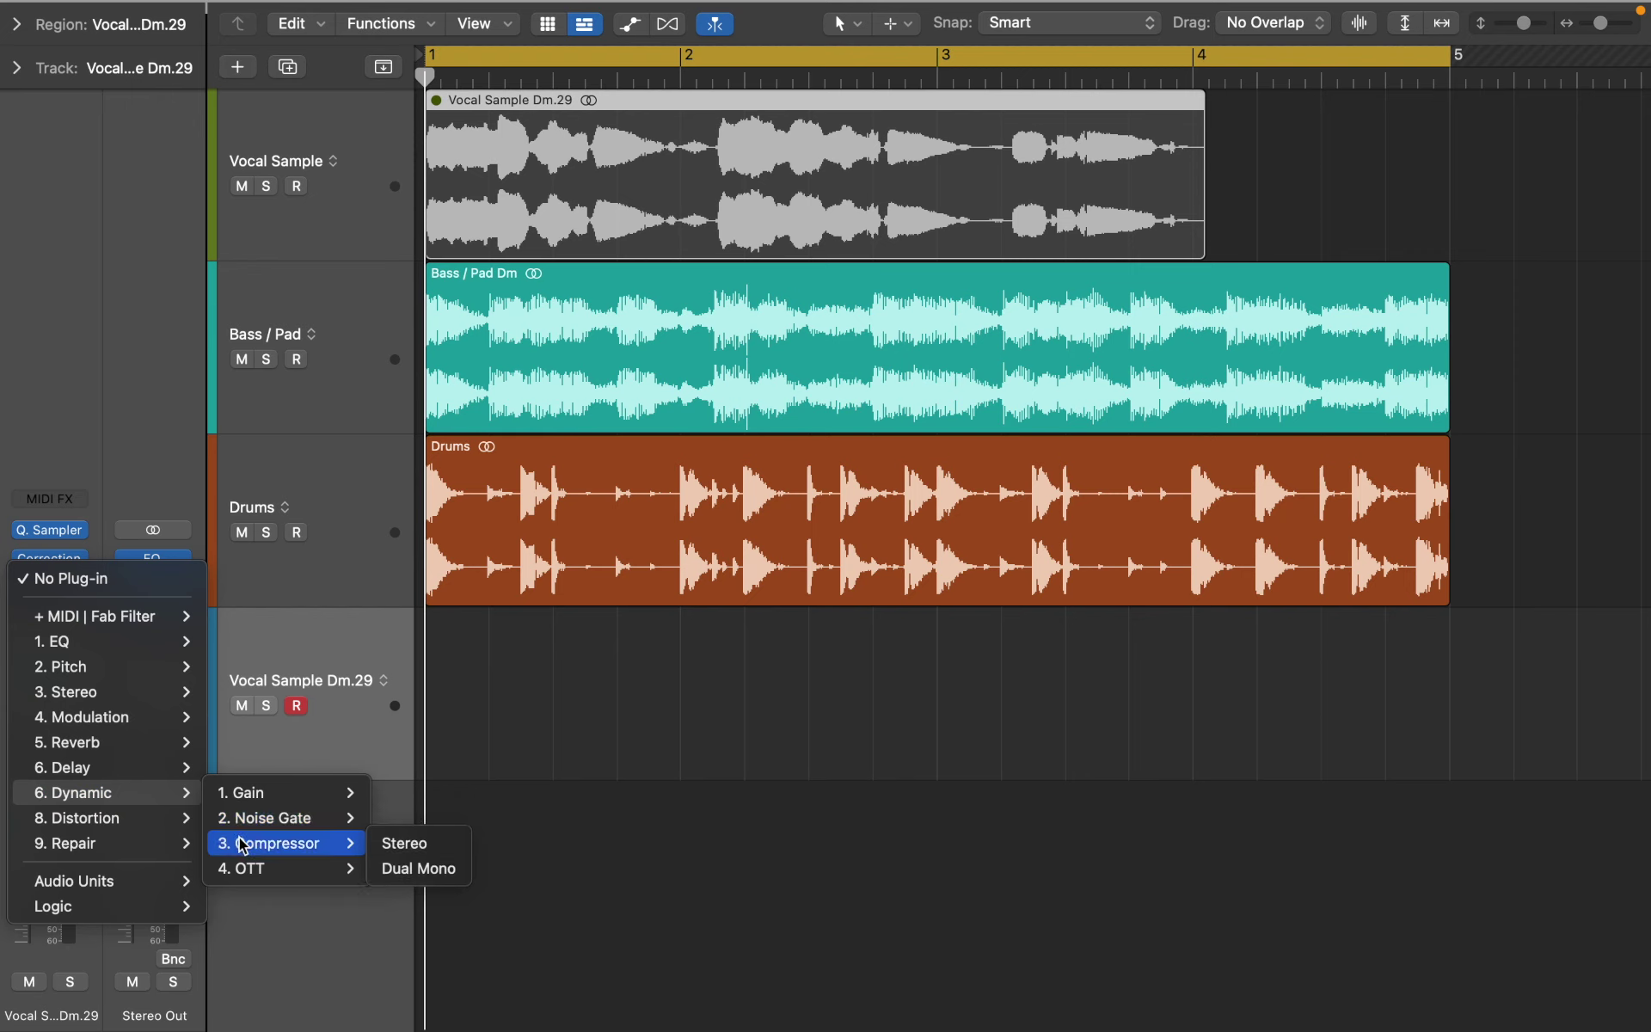
{"action": "left_click", "coordinate": [398, 837]}
{"action": "left_click", "coordinate": [80, 599]}
{"action": "mouse_move", "coordinate": [114, 756]}
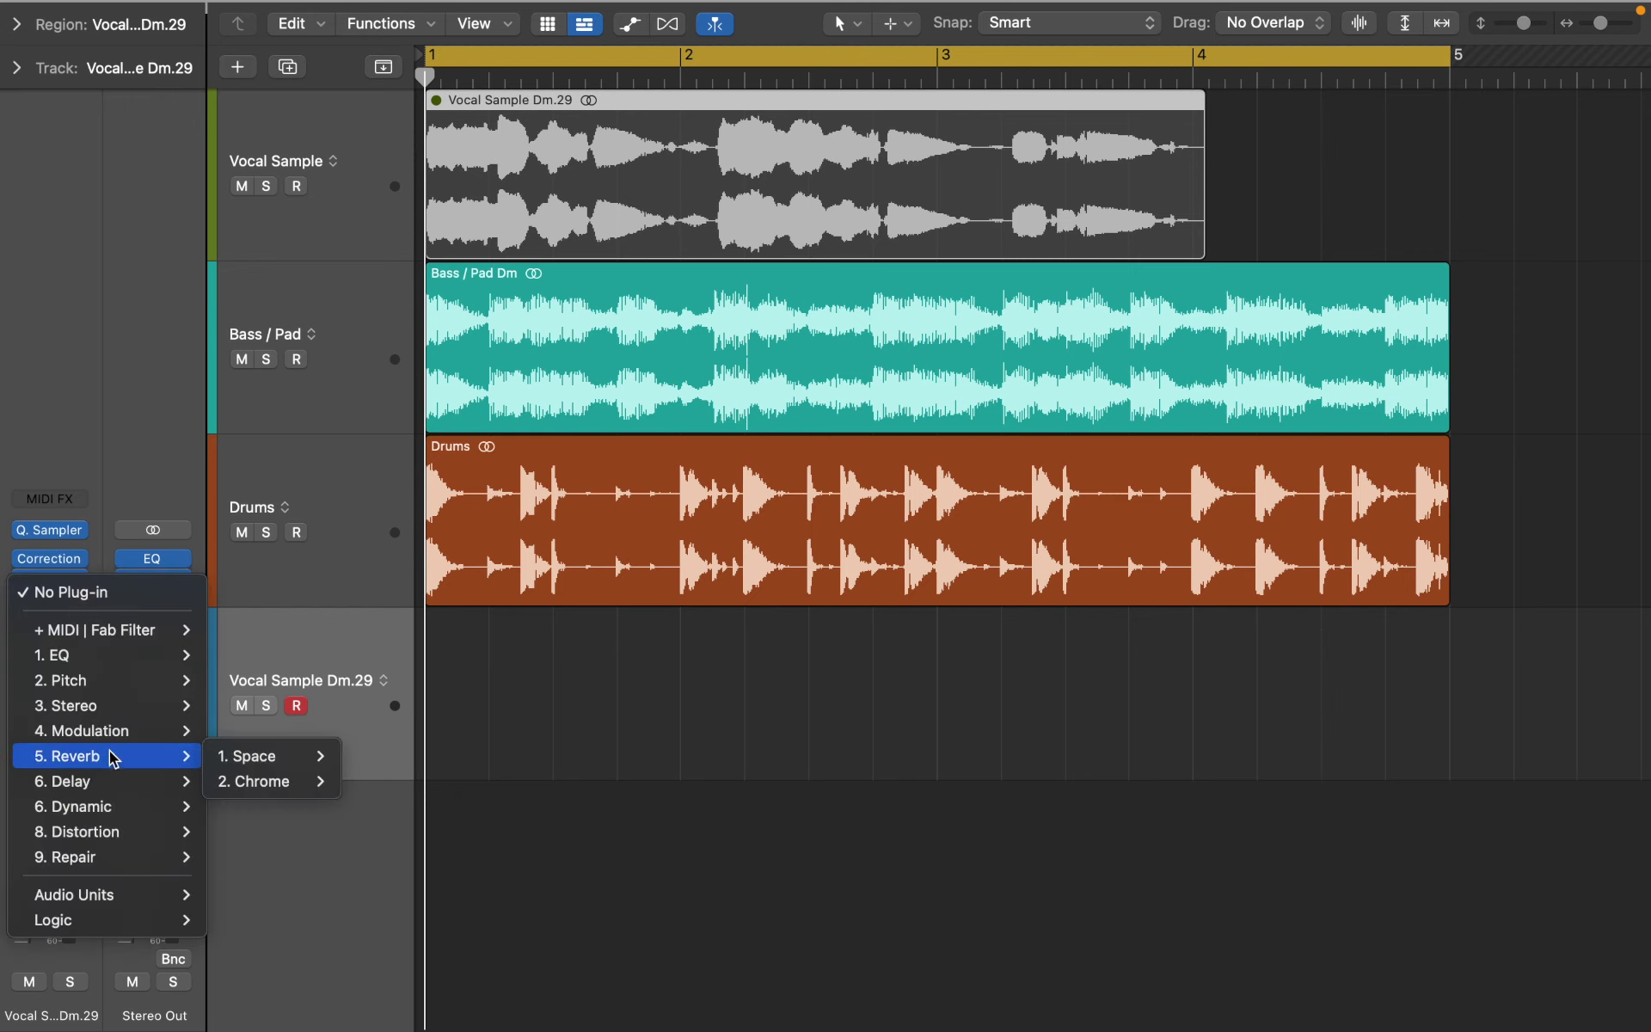
{"action": "left_click", "coordinate": [237, 781]}
- In the vocal track's Quick Sampler, map the slices to White keys and set the transient sensitivity to 66
{"action": "left_click", "coordinate": [53, 525]}
{"action": "key", "text": "i"}
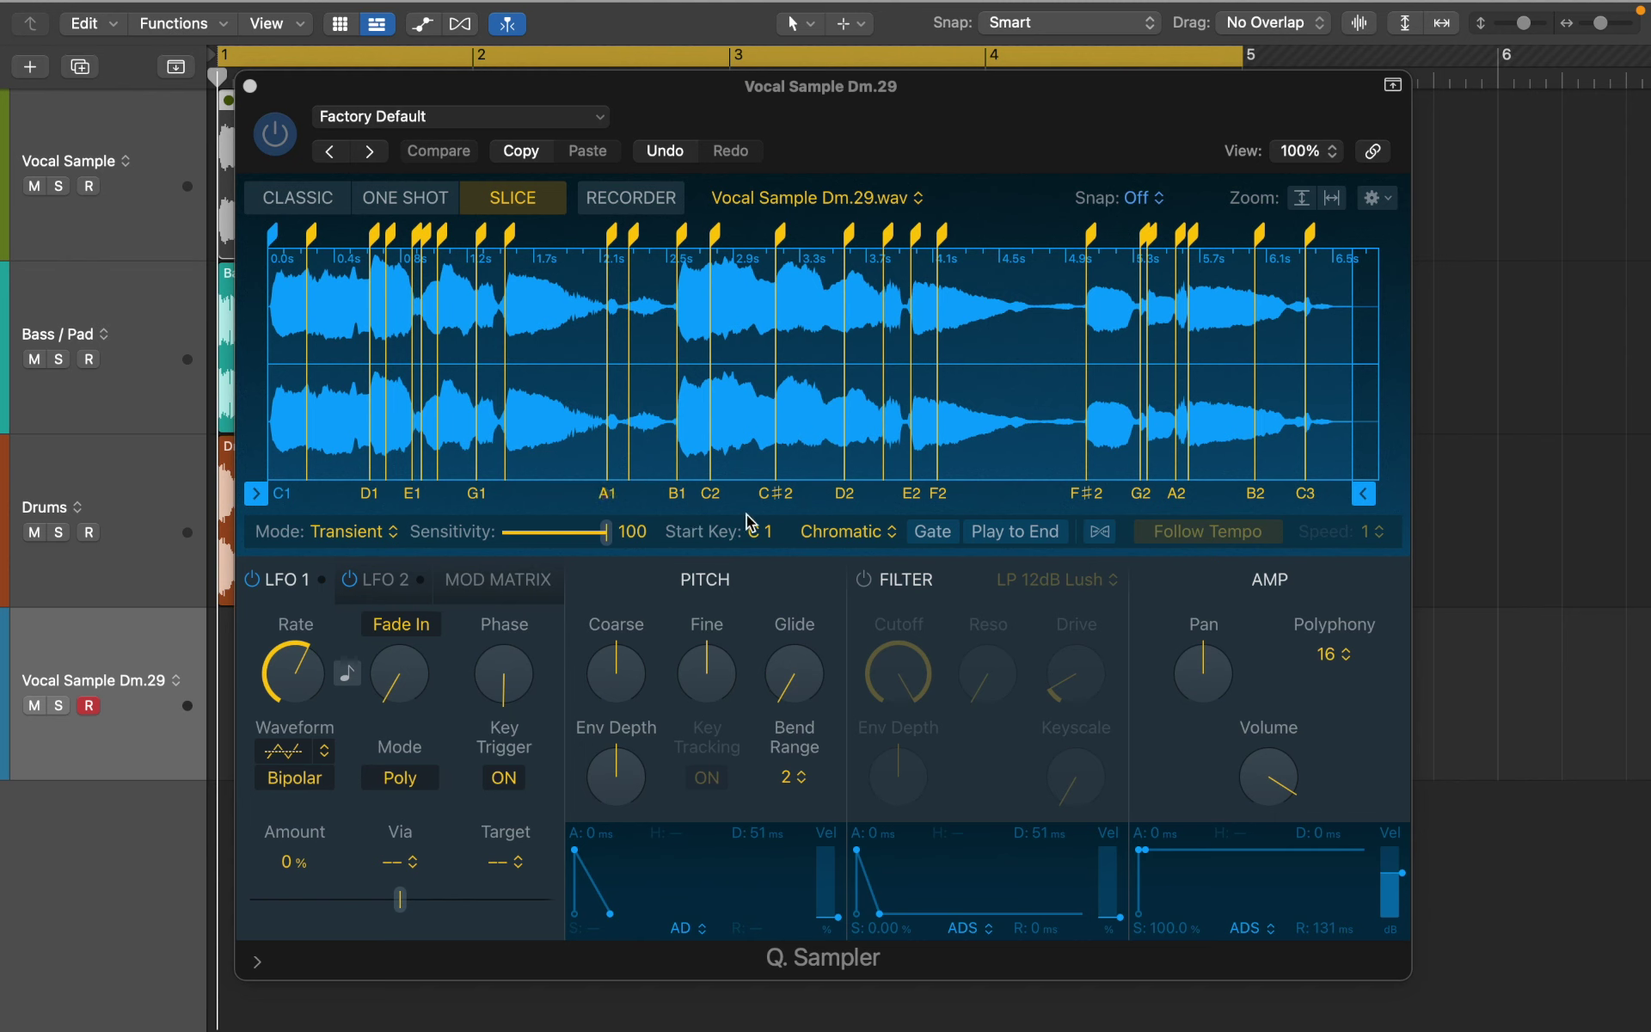
{"action": "left_click", "coordinate": [813, 533]}
{"action": "left_click", "coordinate": [823, 566]}
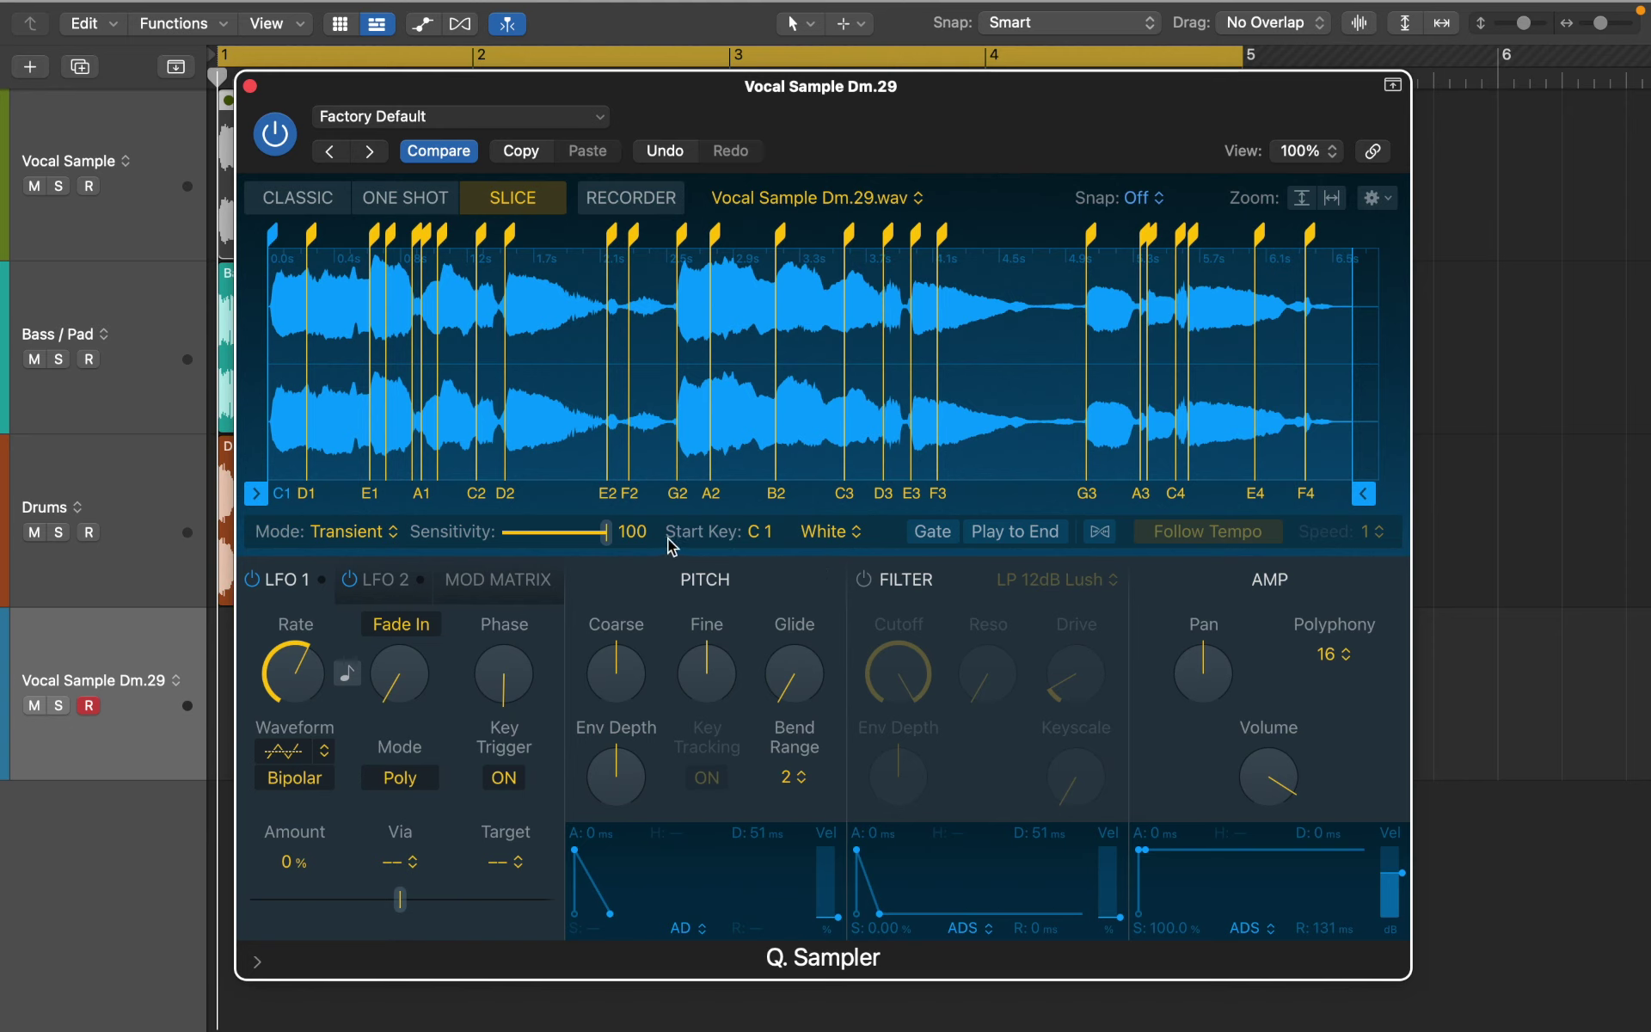
{"action": "left_click_drag", "start_coordinate": [609, 538], "coordinate": [576, 539]}
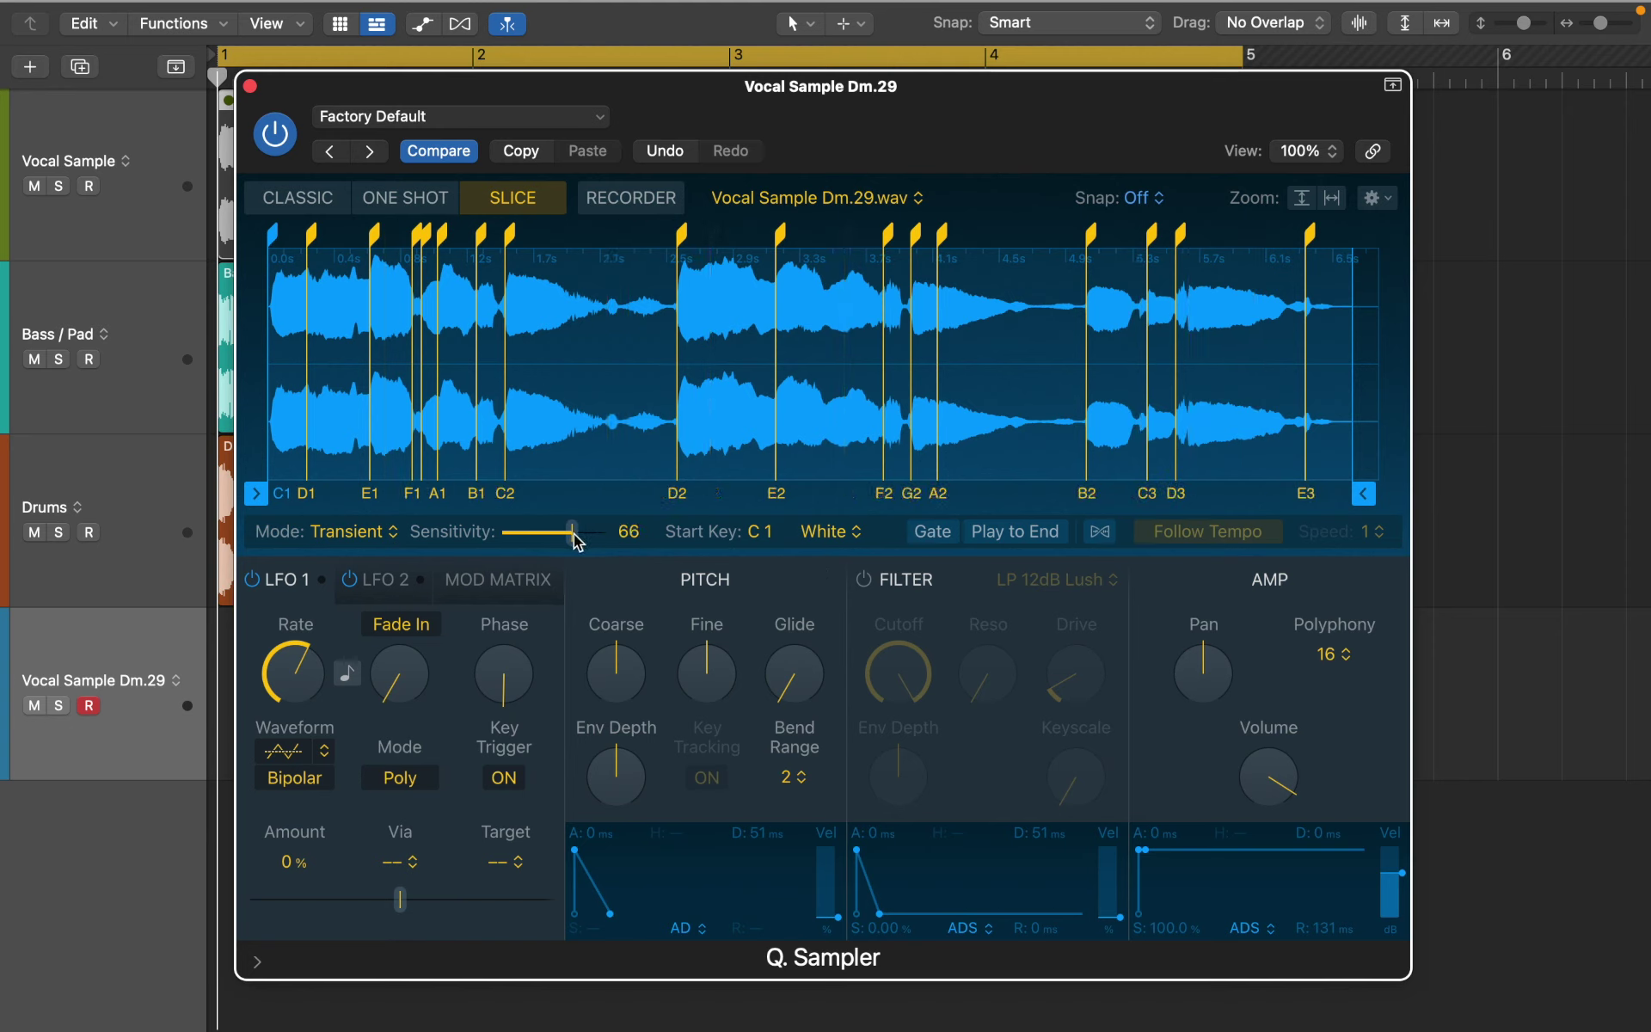
- Clean up the early slice markers, removing the extras near 0.9 s and re-placing the G1 marker at 1.263 s
{"action": "double_click", "coordinate": [426, 237]}
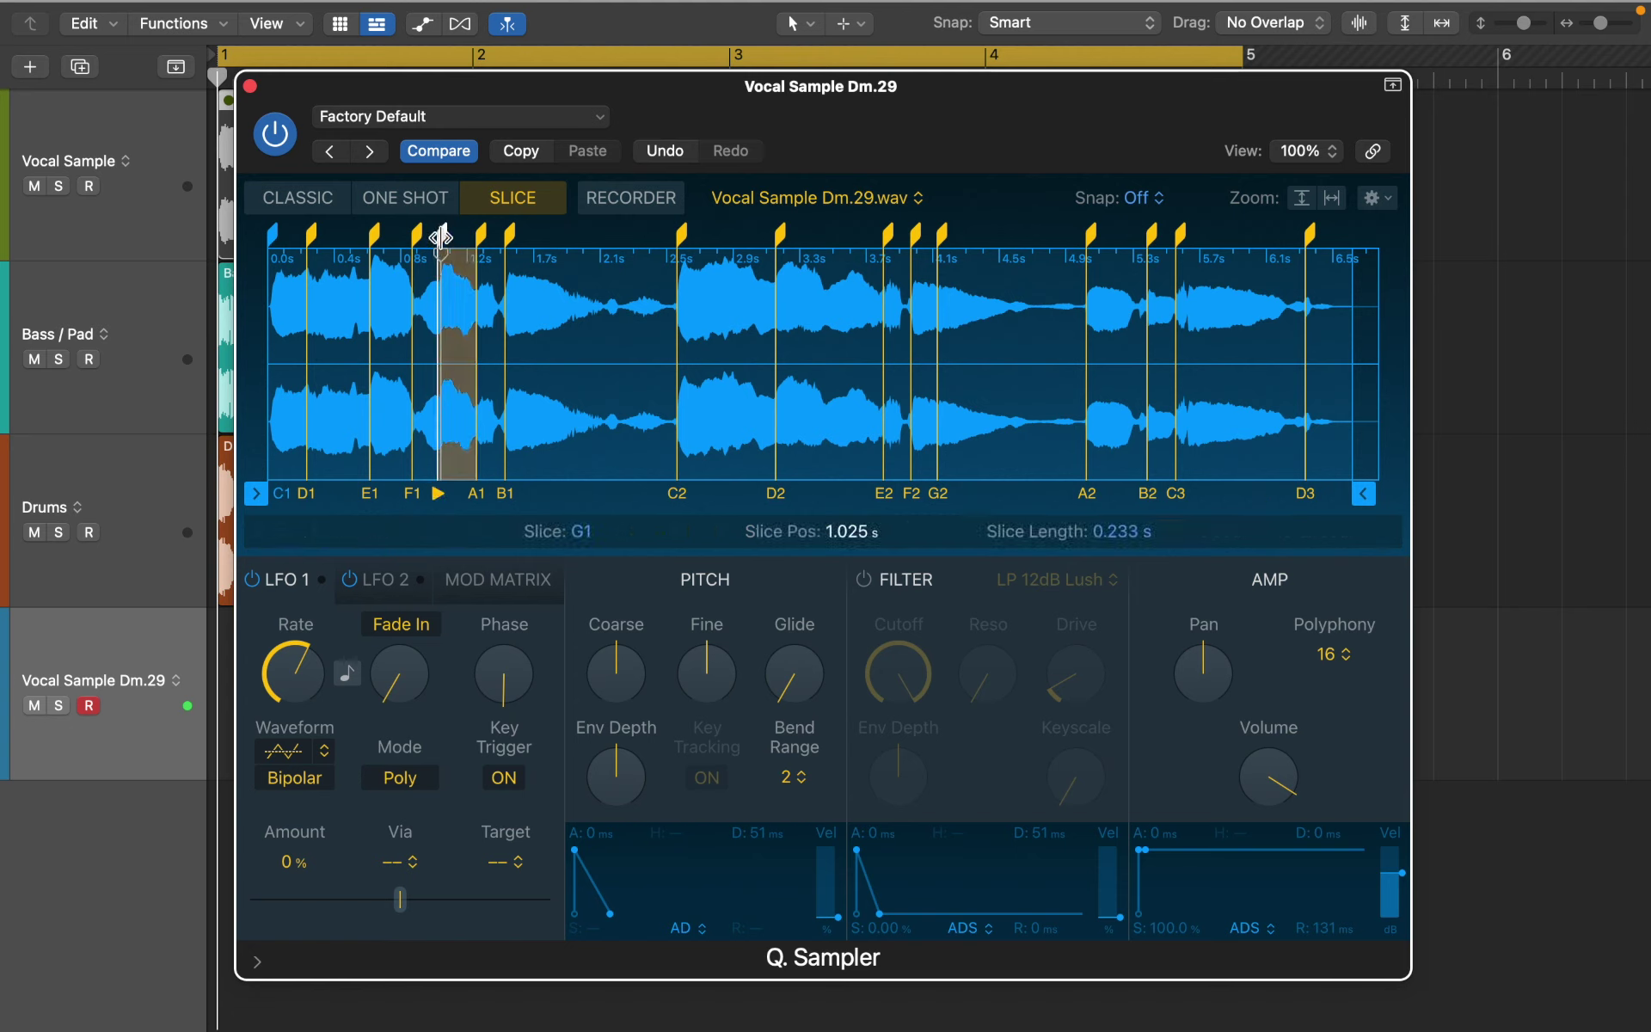
{"action": "mouse_move", "coordinate": [440, 236]}
{"action": "left_mouse_down"}
{"action": "mouse_move", "coordinate": [419, 232]}
{"action": "mouse_move", "coordinate": [445, 233]}
{"action": "left_mouse_up"}
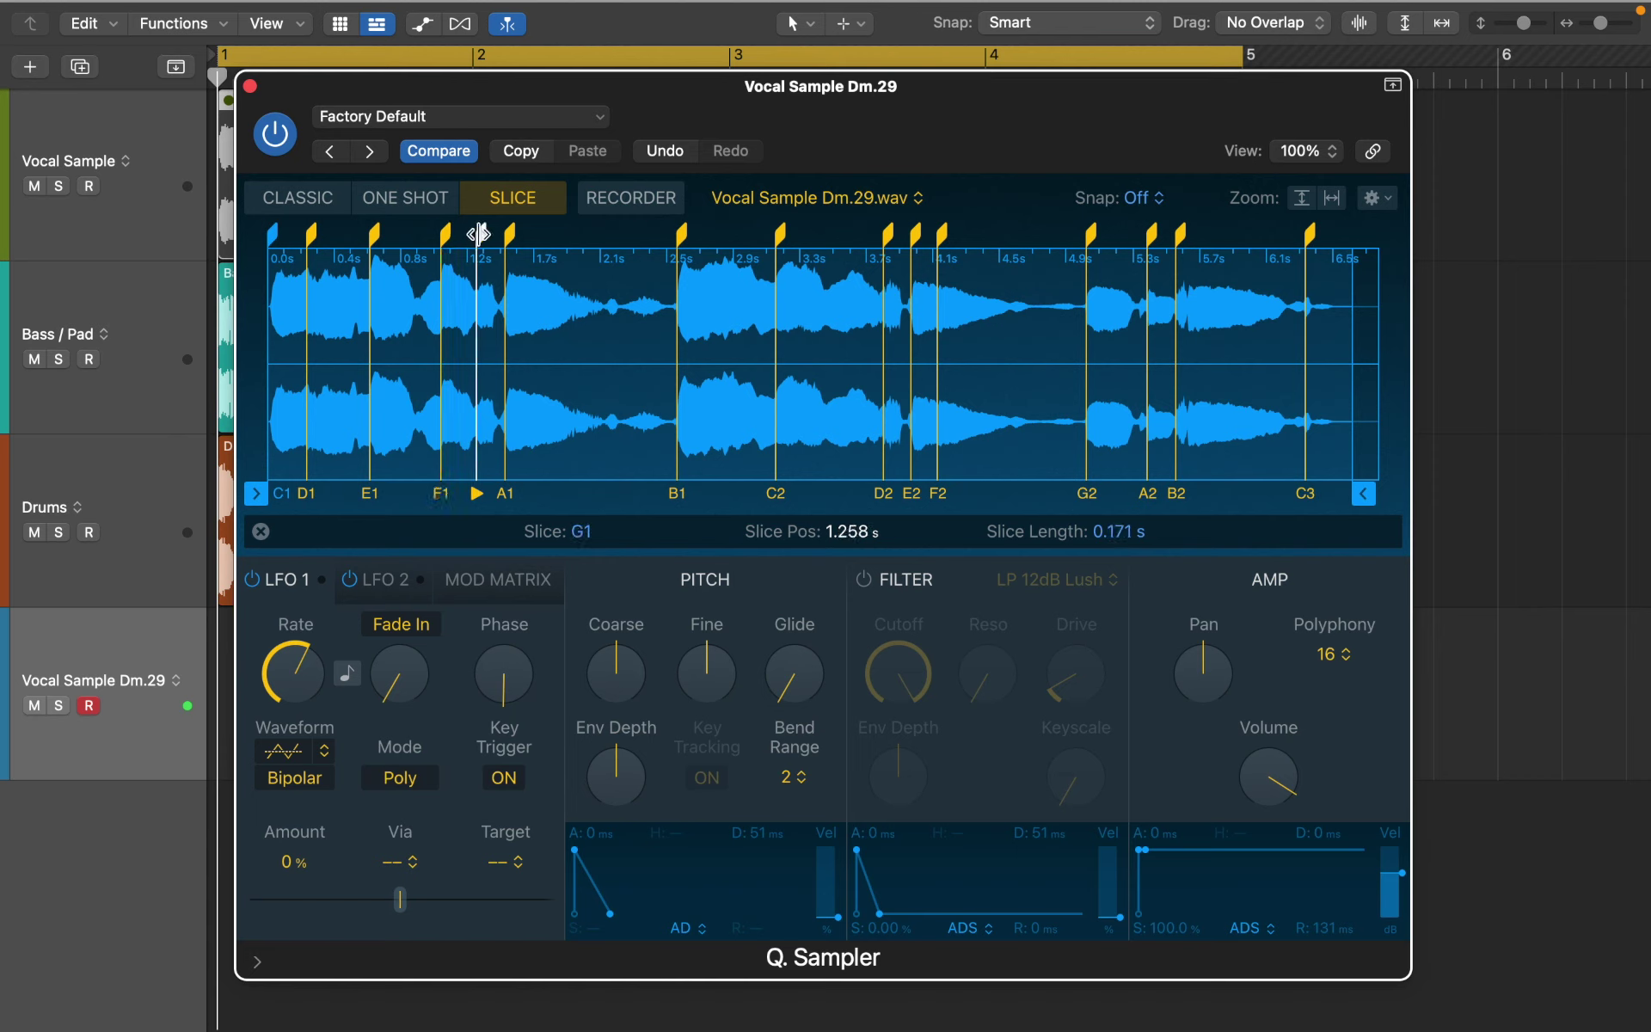
{"action": "double_click", "coordinate": [479, 233]}
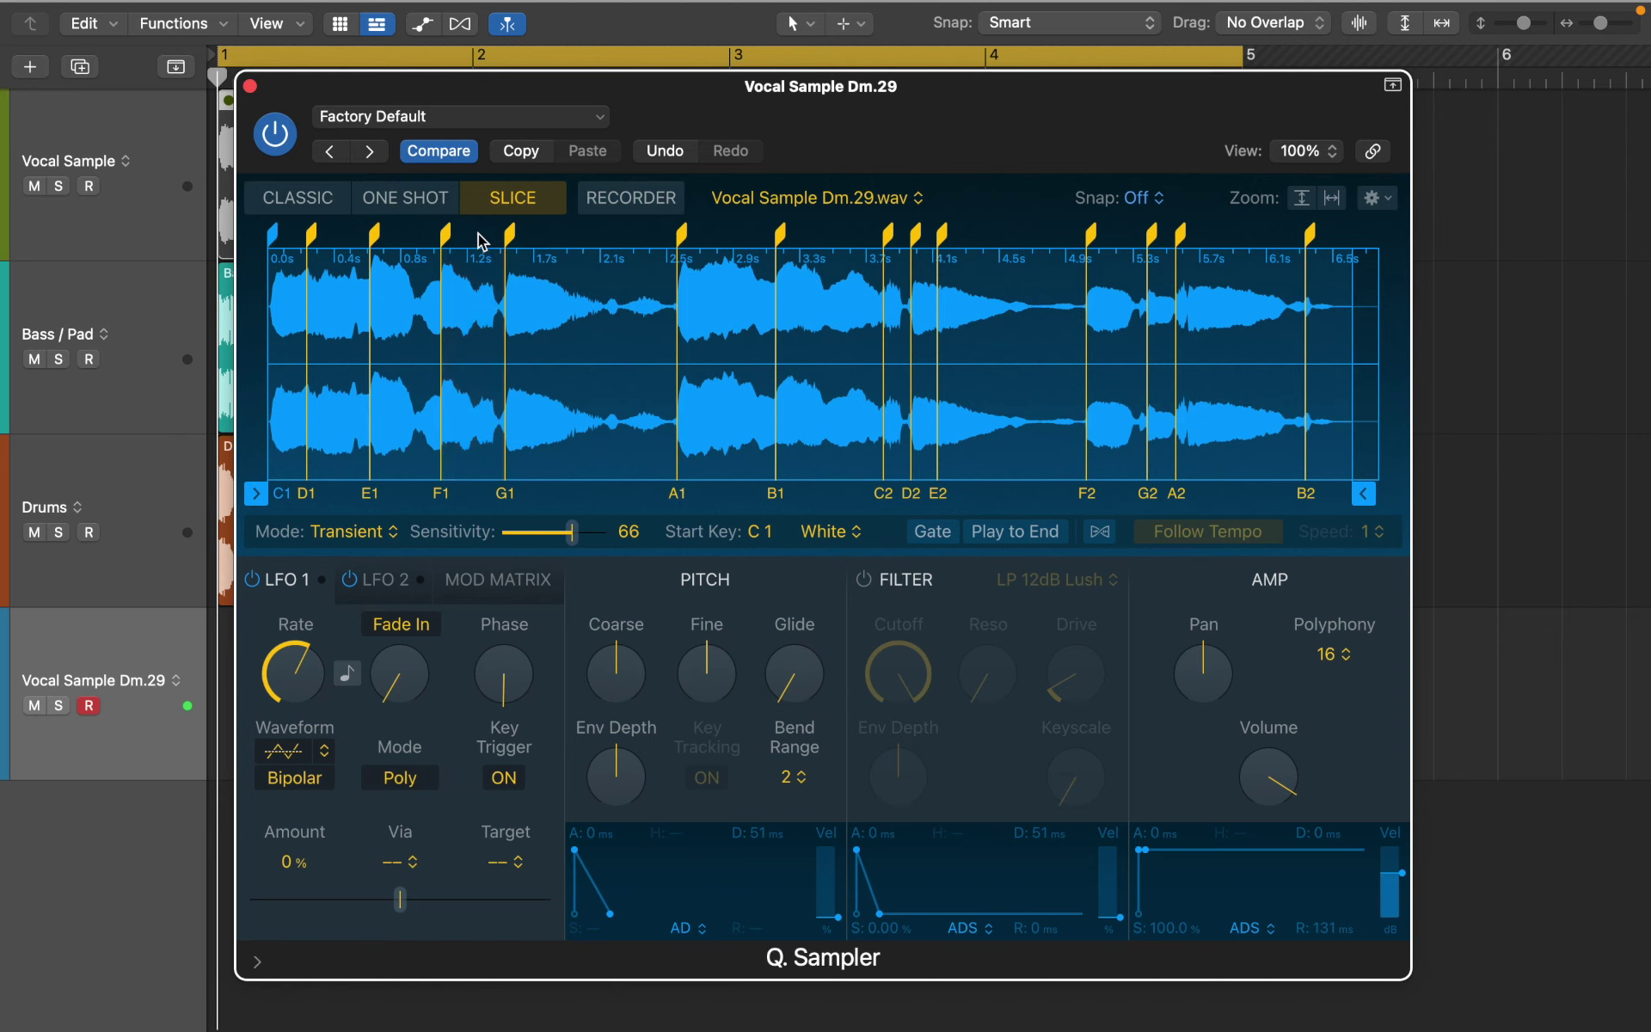
{"action": "left_click", "coordinate": [479, 251]}
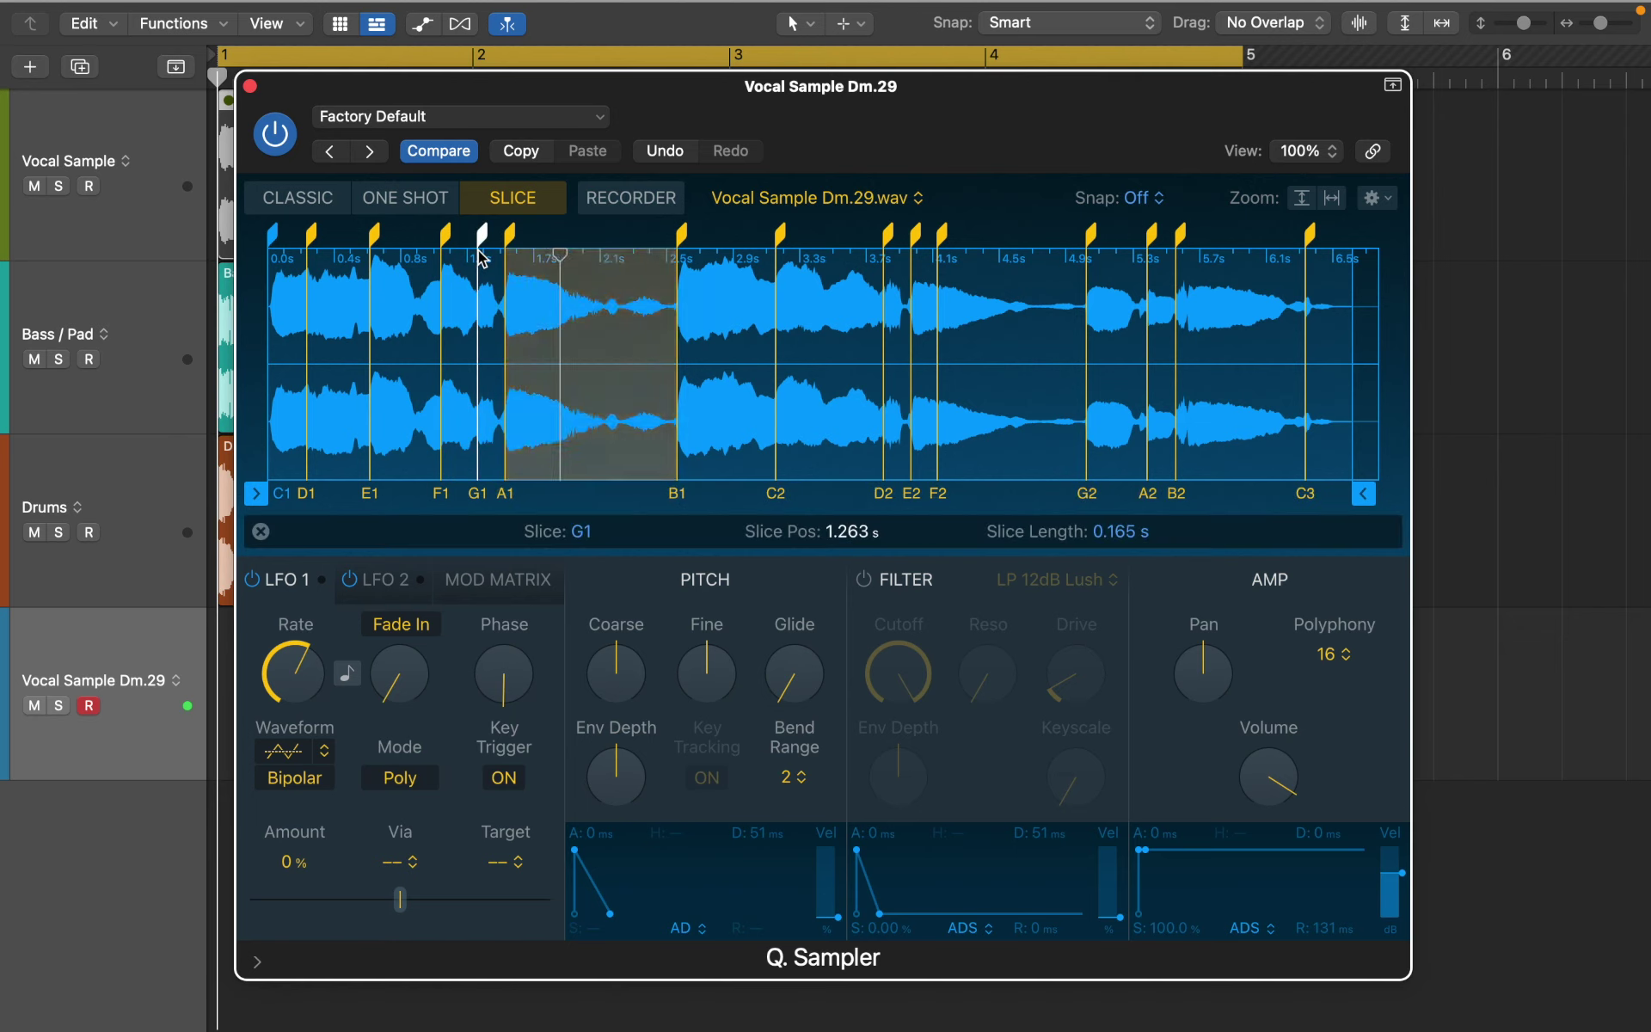
- Add a slice marker at 2.003 s, shift it slightly rightward to the next quiet onset, and remove the extra marker near 4 s
{"action": "left_click", "coordinate": [601, 263]}
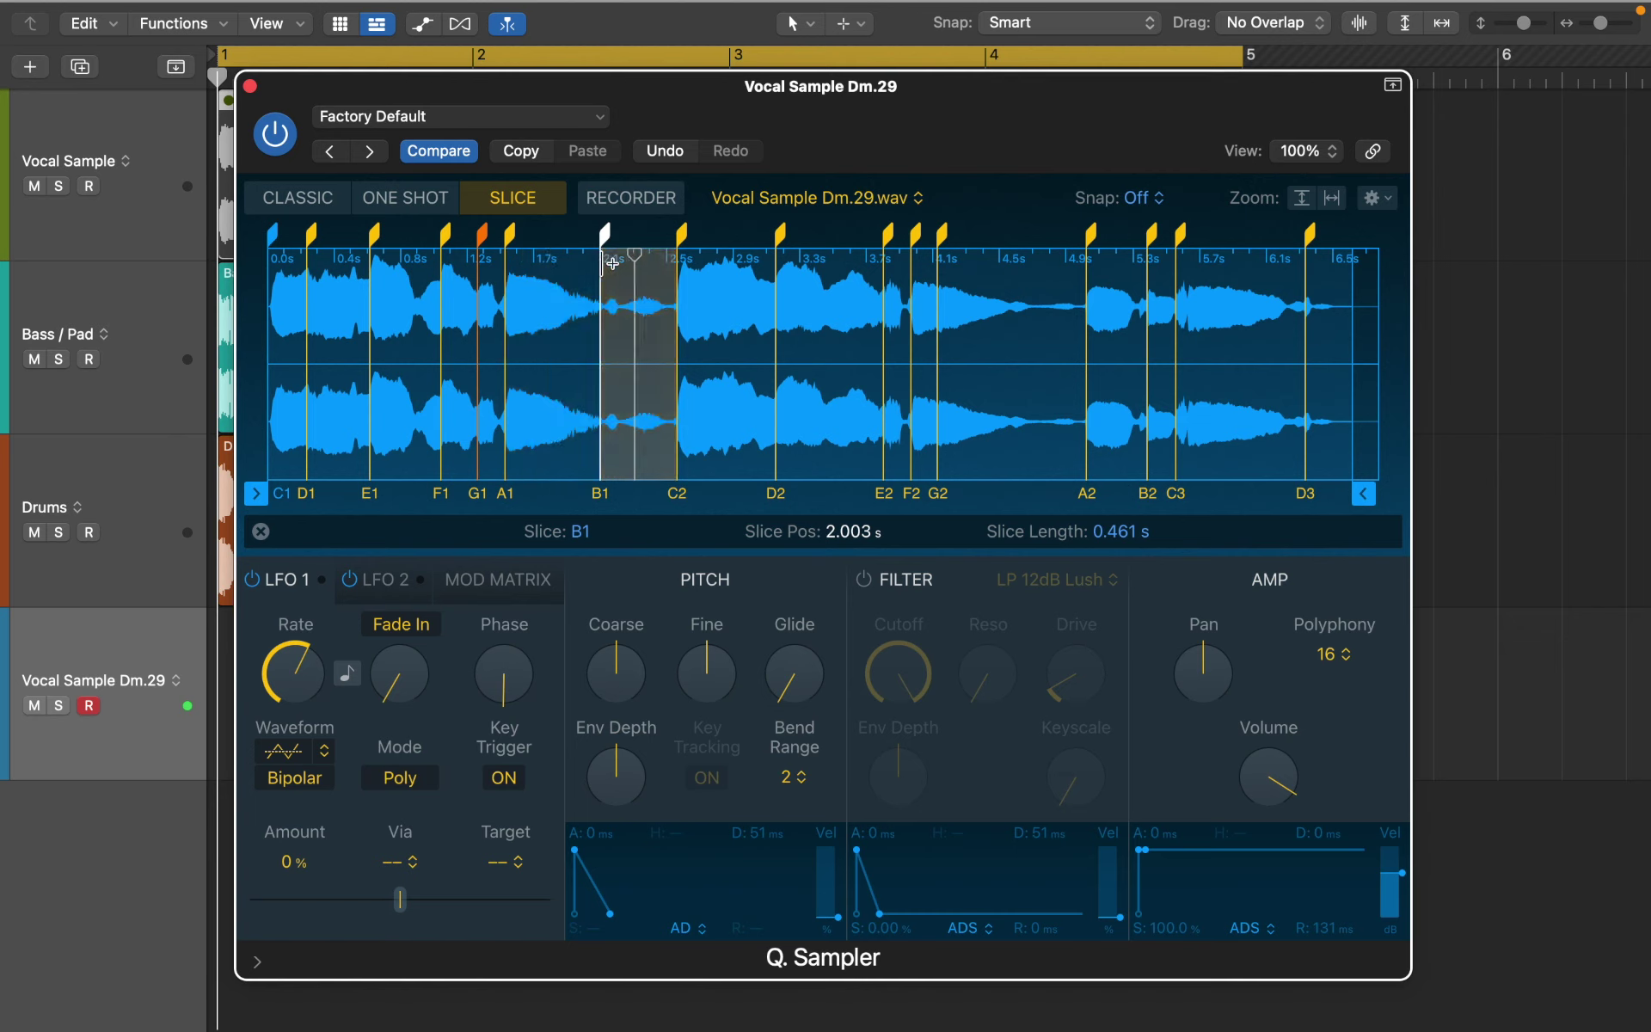
{"action": "left_click_drag", "start_coordinate": [605, 237], "coordinate": [626, 238]}
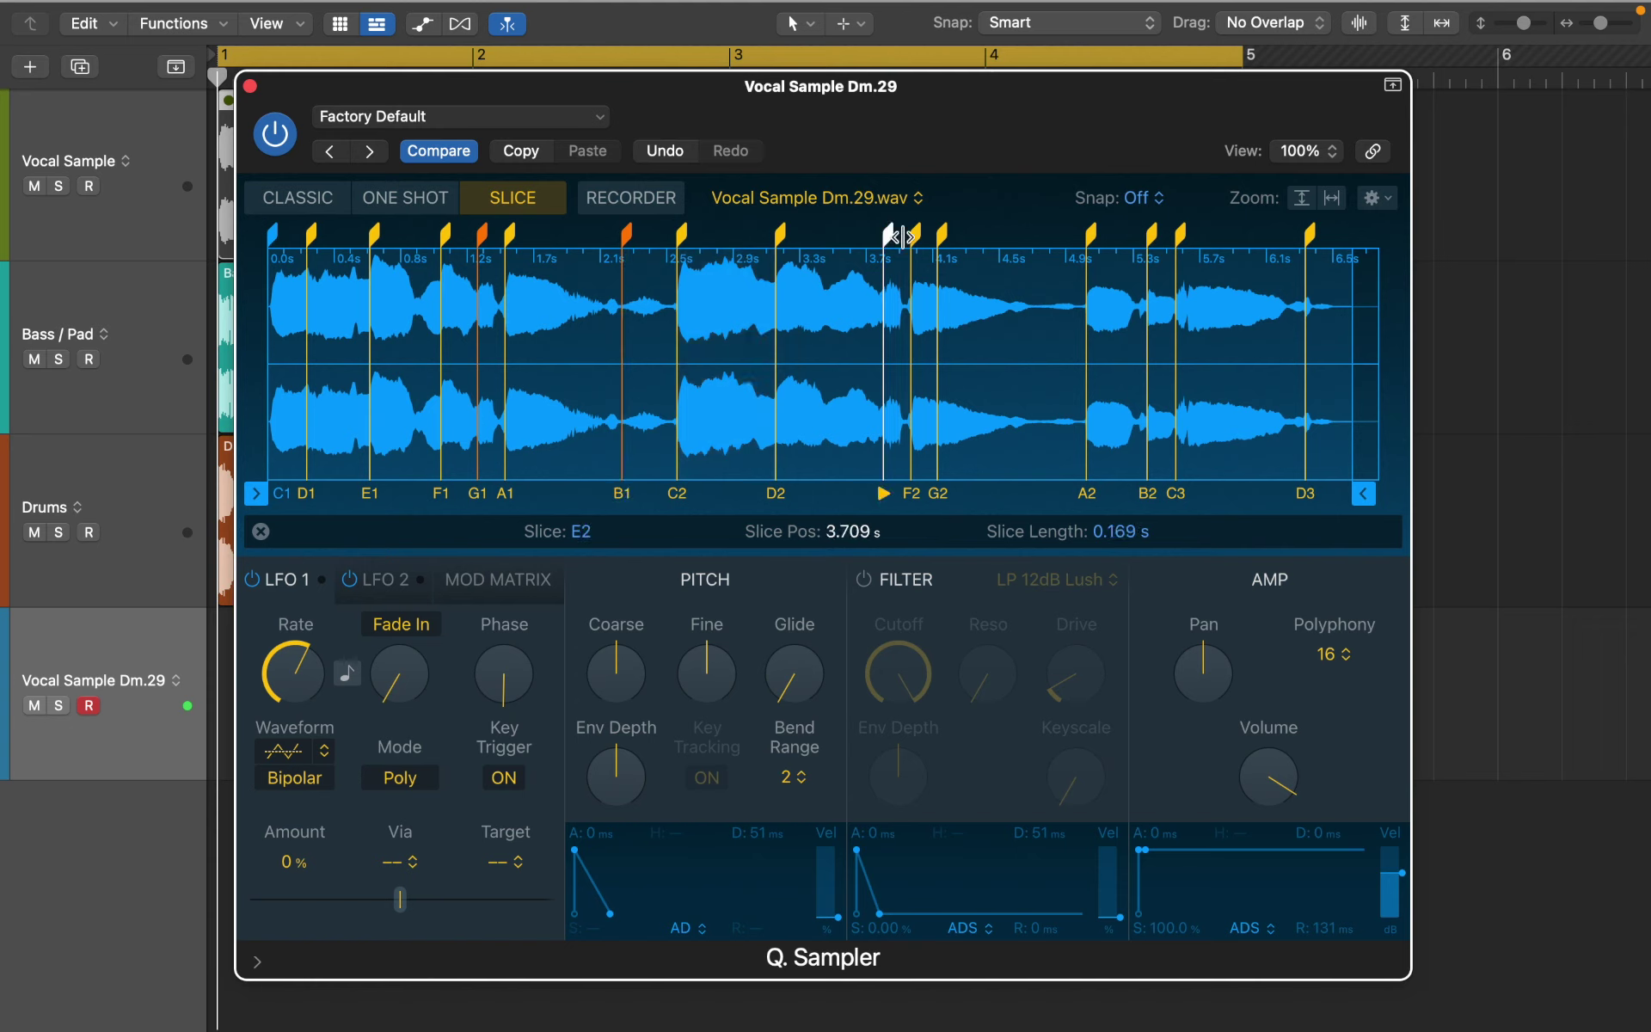
{"action": "double_click", "coordinate": [942, 235]}
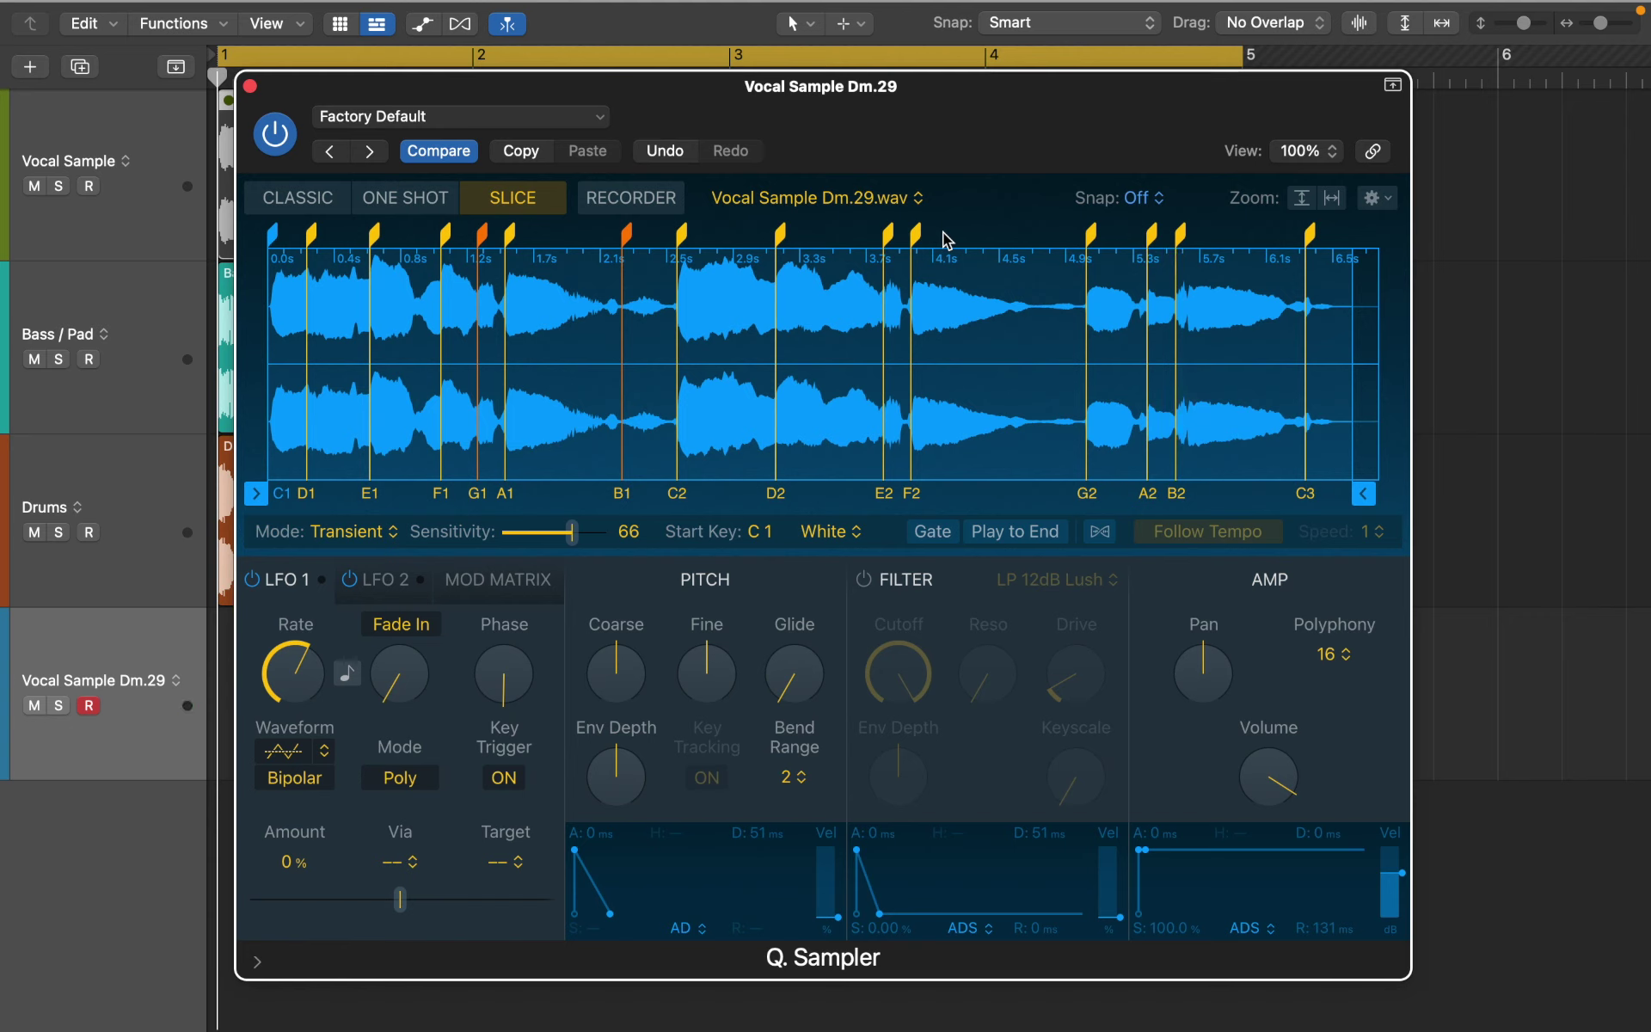
- Set Quick Sampler's polyphony to Mono and close the plug-in window
{"action": "left_click", "coordinate": [1328, 656]}
{"action": "left_click", "coordinate": [1337, 435]}
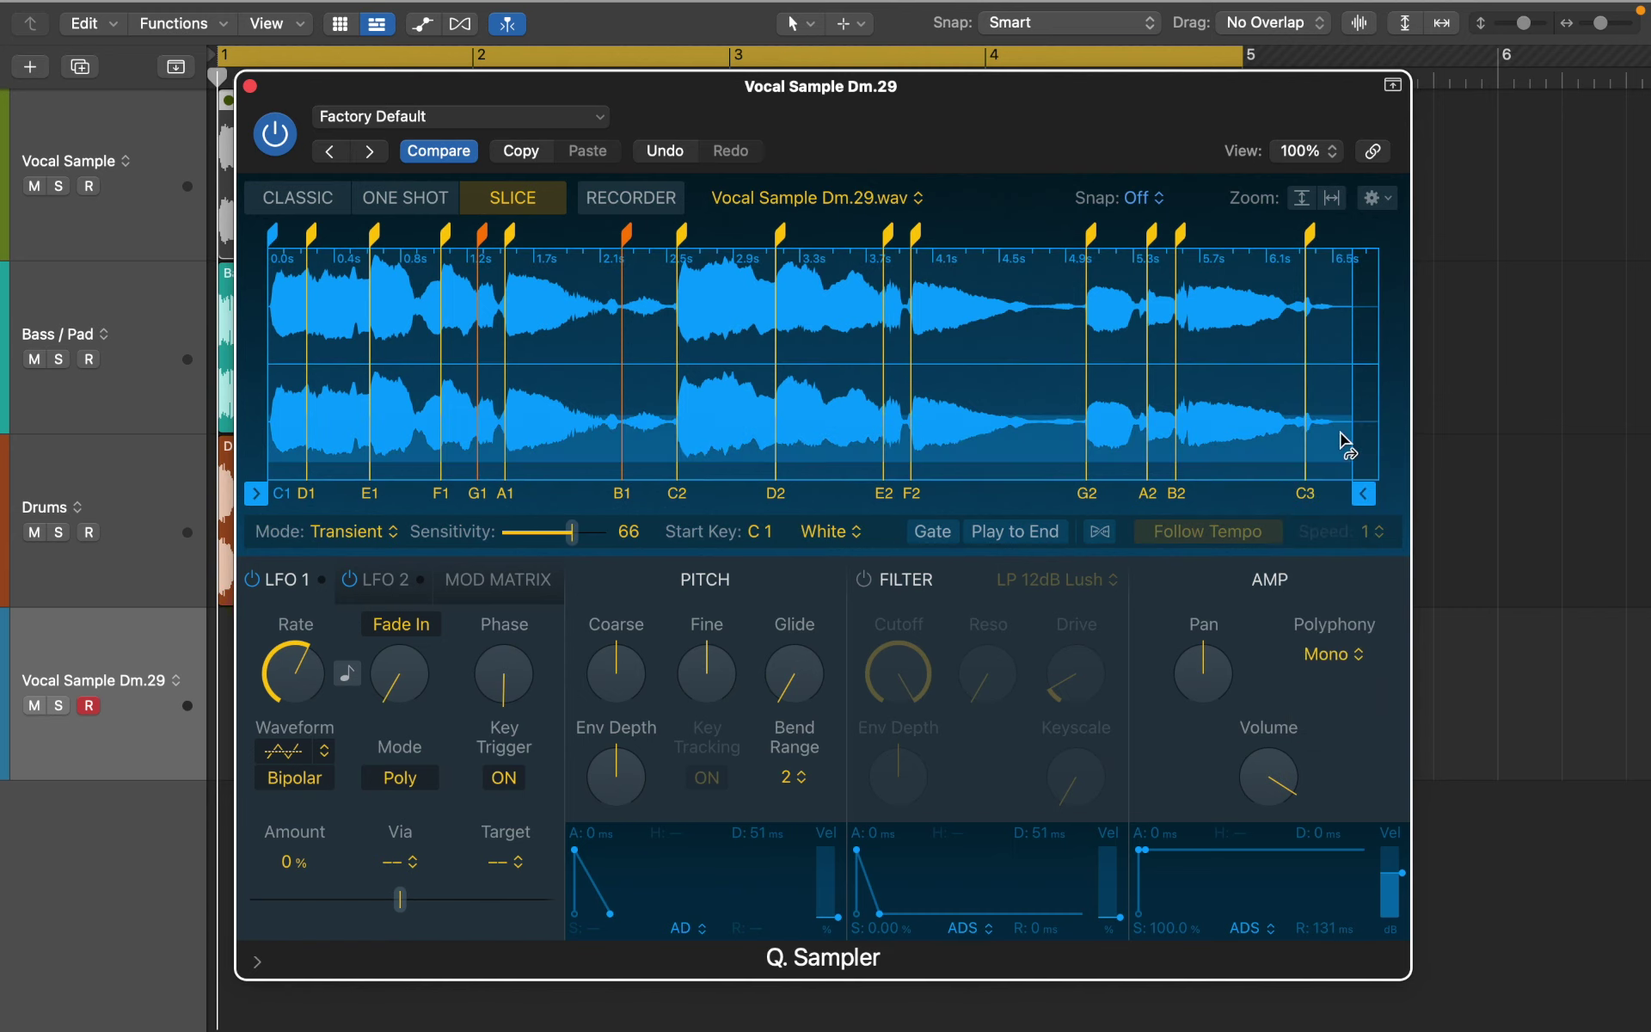
{"action": "left_click", "coordinate": [248, 88]}
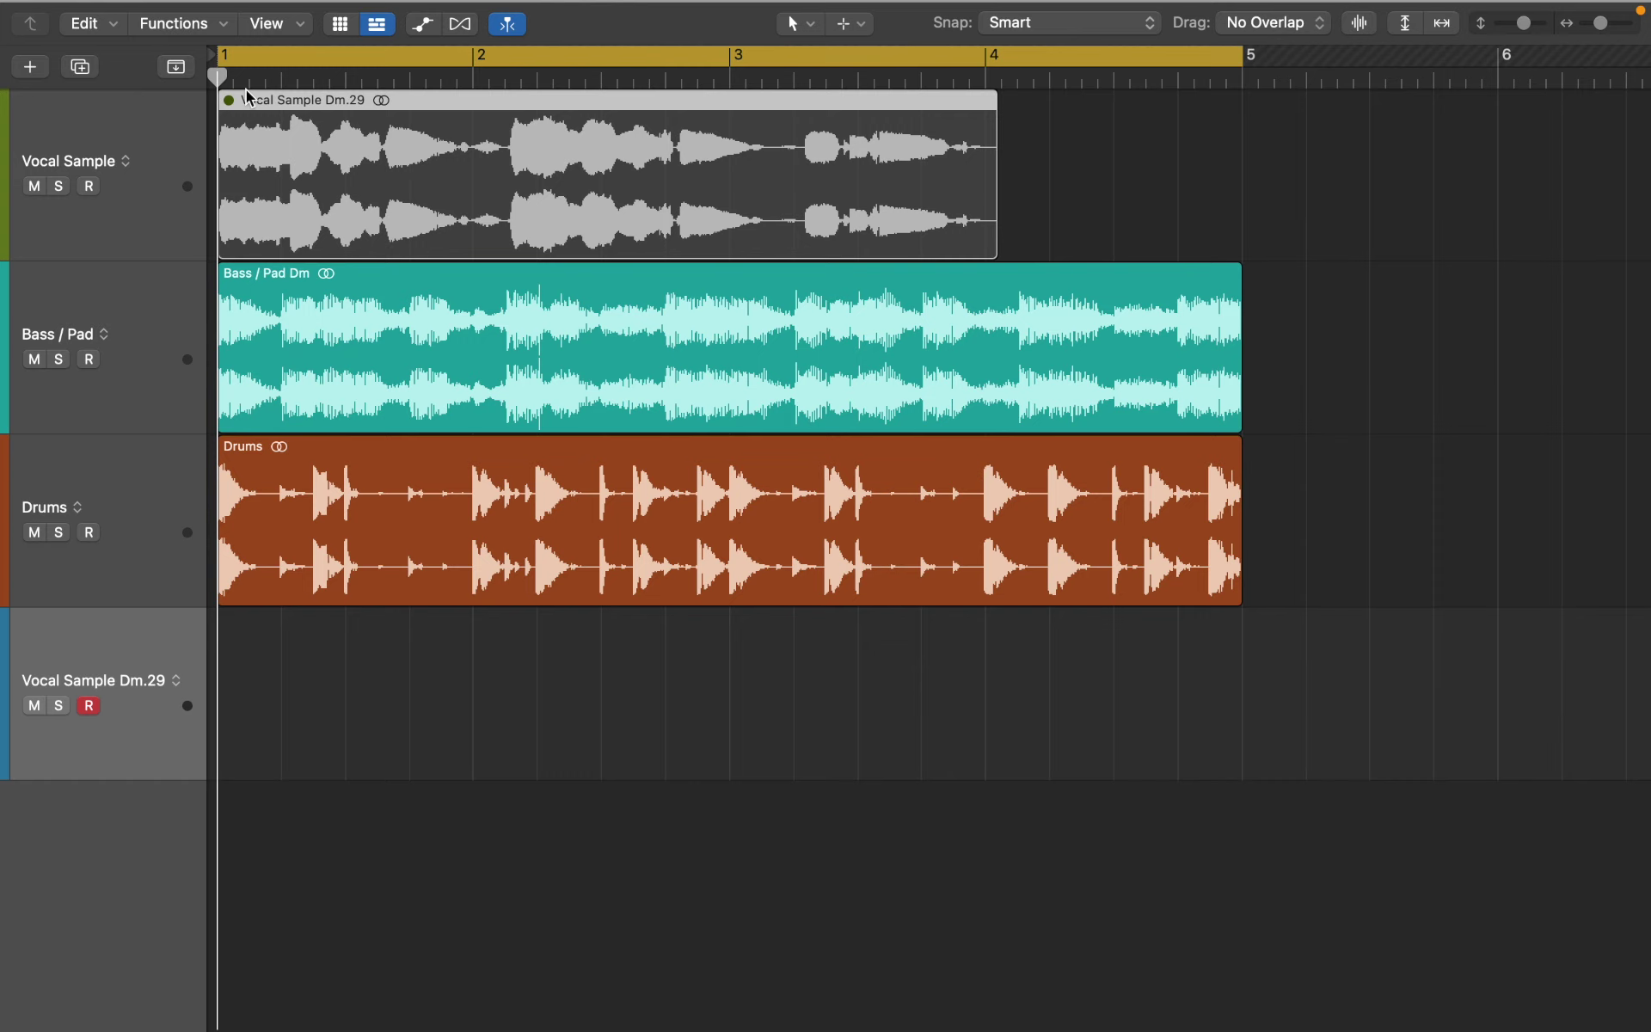
- Create a pattern region on the vocal sampler track in the Step Sequencer and fit its twelve slice rows vertically
{"action": "key", "text": "e"}
{"action": "scroll", "coordinate": [585, 674], "scroll_direction": "down", "scroll_amount": 2}
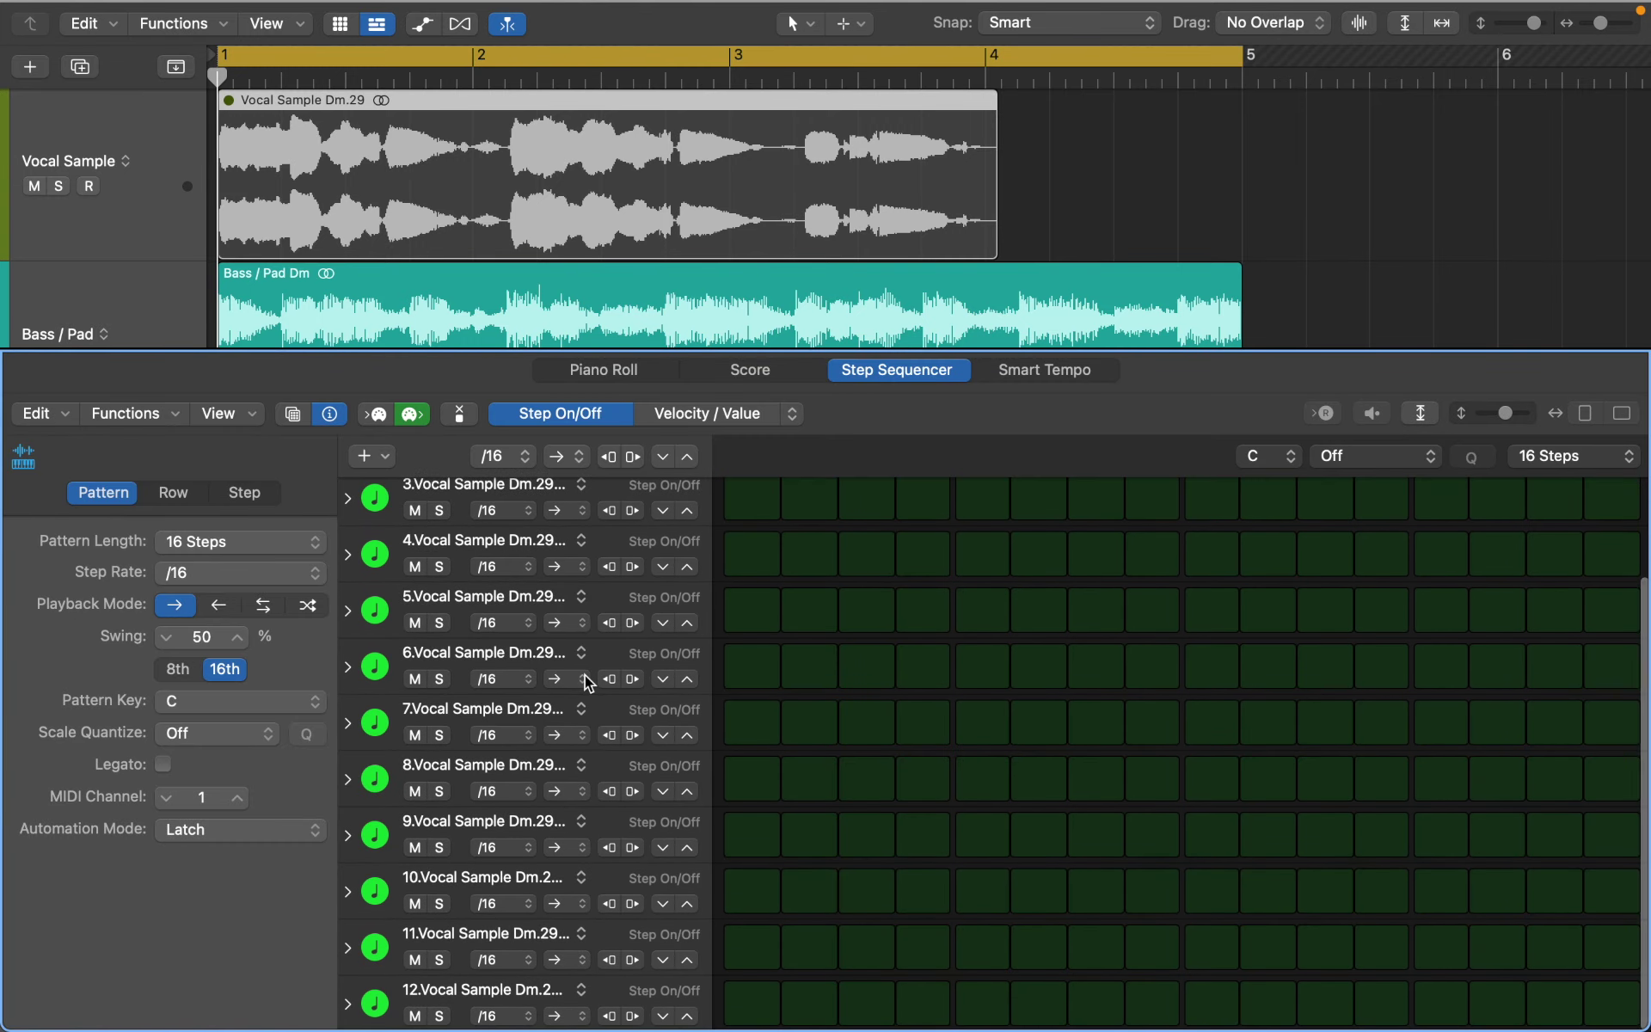
{"action": "scroll", "coordinate": [585, 674], "scroll_direction": "up", "scroll_amount": 2}
{"action": "left_click", "coordinate": [1415, 419]}
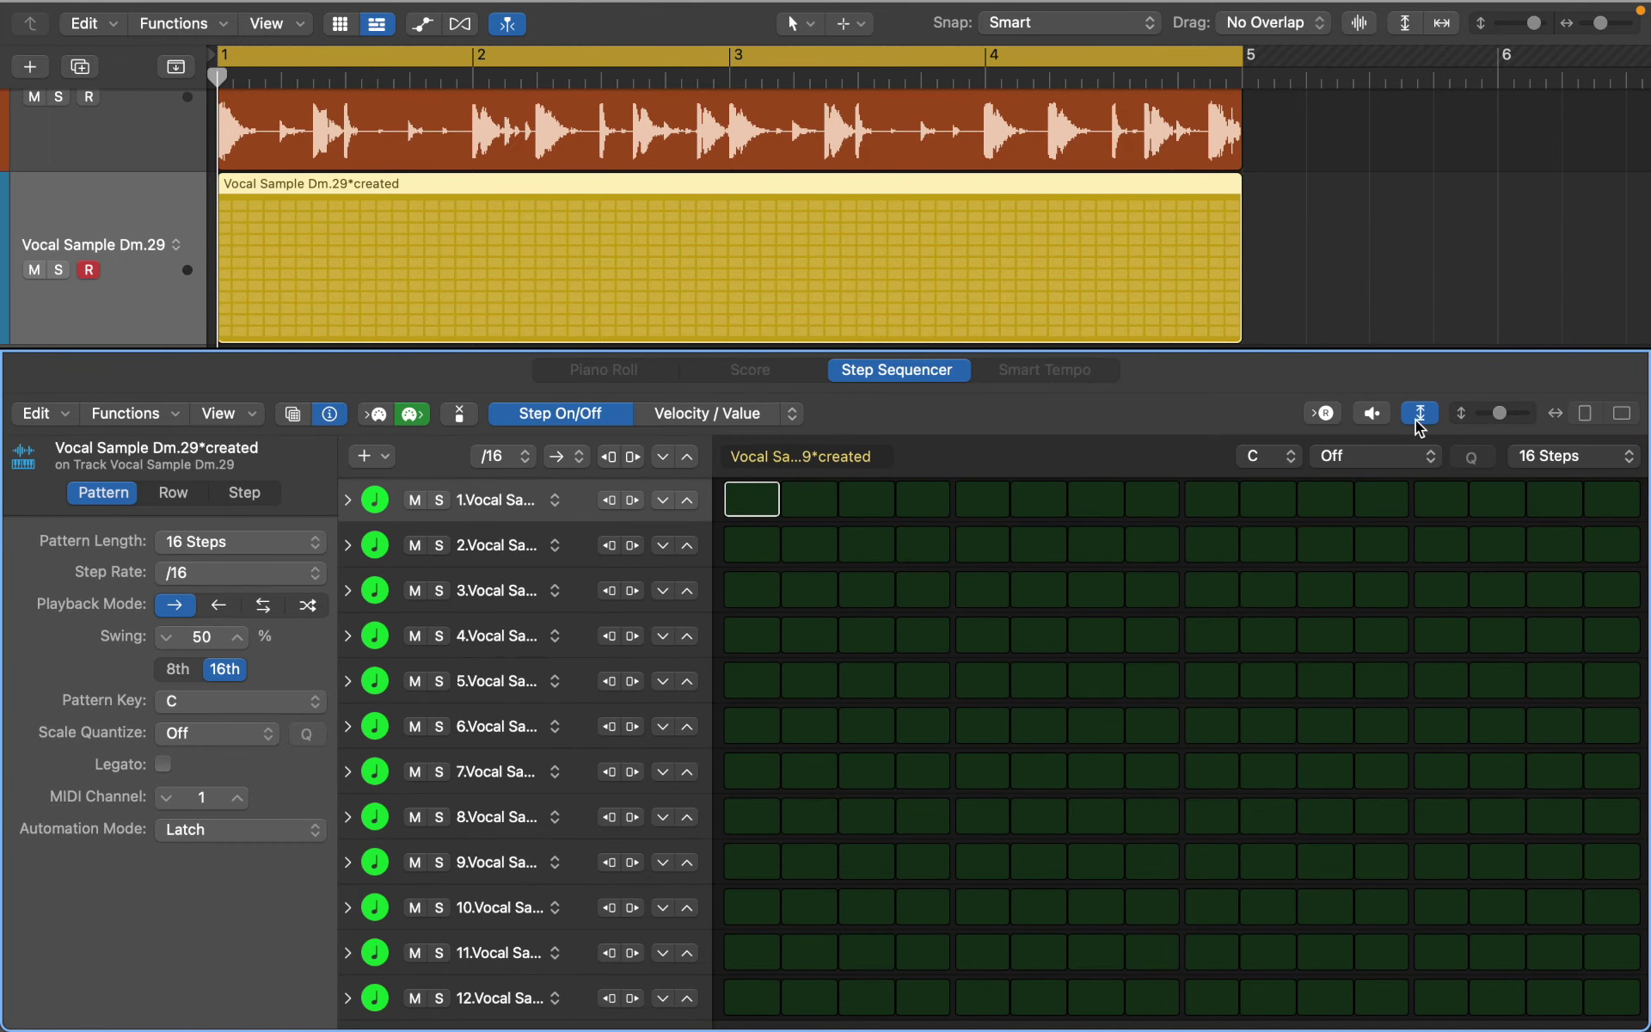
- Activate step 1 in row 1, step 4 in row 6, step 7 in row 10 and step 8 in row 11
{"action": "left_click", "coordinate": [752, 499]}
{"action": "left_click", "coordinate": [923, 726]}
{"action": "left_click", "coordinate": [1096, 907]}
{"action": "left_click", "coordinate": [1152, 952]}
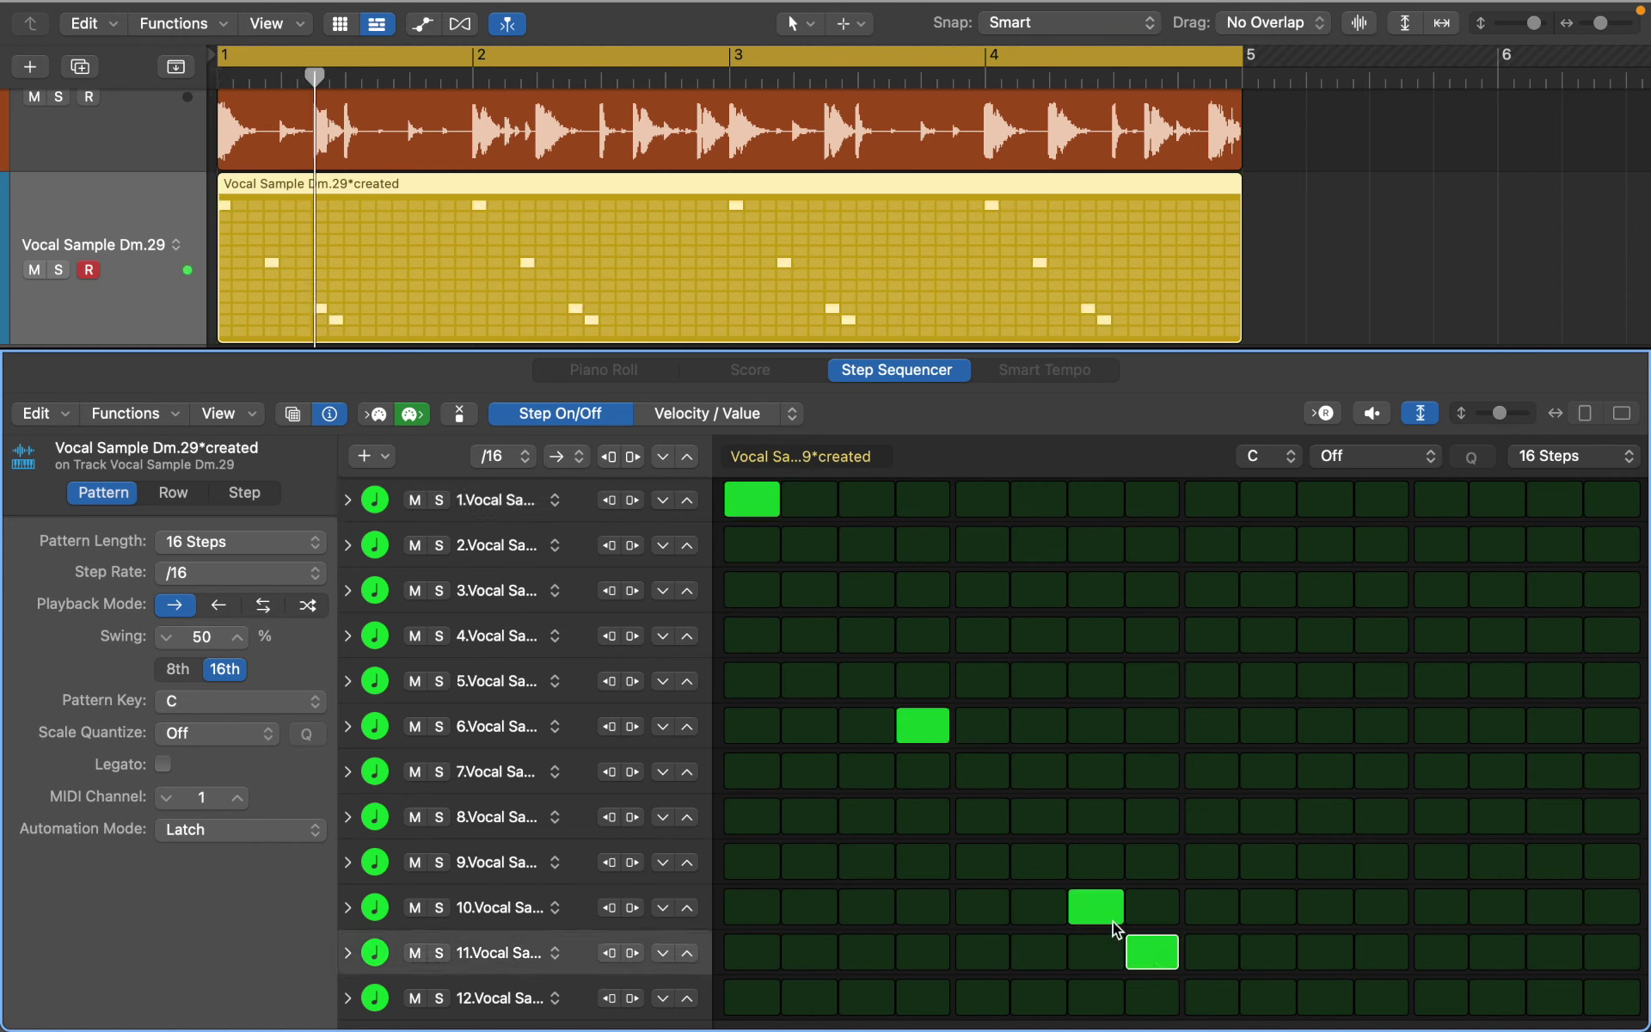
- Clear row 10 step 7 and row 11 step 8; activate row 3 steps 5 and 11, row 6 step 9, row 8 step 12, row 11 step 16
{"action": "left_click", "coordinate": [1096, 907]}
{"action": "left_click", "coordinate": [1611, 953]}
{"action": "left_click", "coordinate": [1324, 816]}
{"action": "left_click", "coordinate": [1212, 722]}
{"action": "left_click", "coordinate": [1152, 953]}
{"action": "left_click", "coordinate": [1325, 816]}
{"action": "left_click", "coordinate": [1381, 816]}
{"action": "left_click", "coordinate": [1320, 593]}
{"action": "left_click", "coordinate": [985, 594]}
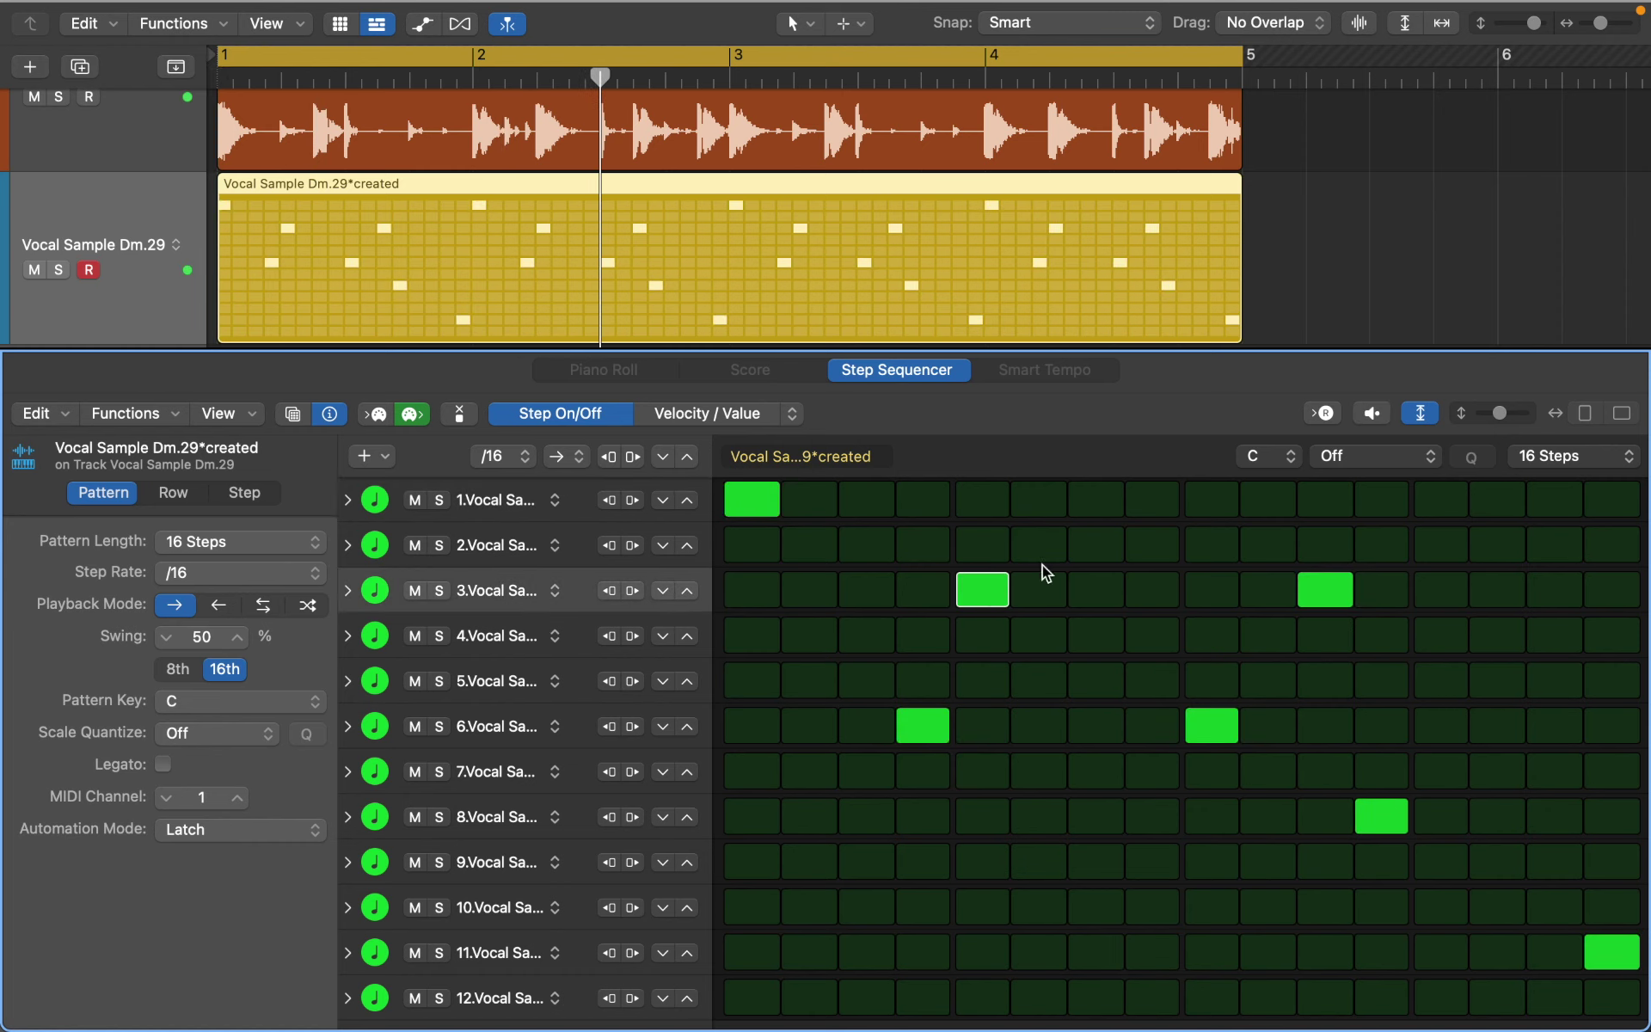
- Activate step 7 in row 2 and replace the row 6 hits at steps 4 and 9 with row 7 hits
{"action": "left_click", "coordinate": [1105, 545]}
{"action": "left_click", "coordinate": [923, 726]}
{"action": "left_click", "coordinate": [921, 764]}
{"action": "left_click", "coordinate": [1212, 771]}
{"action": "left_click", "coordinate": [1219, 731]}
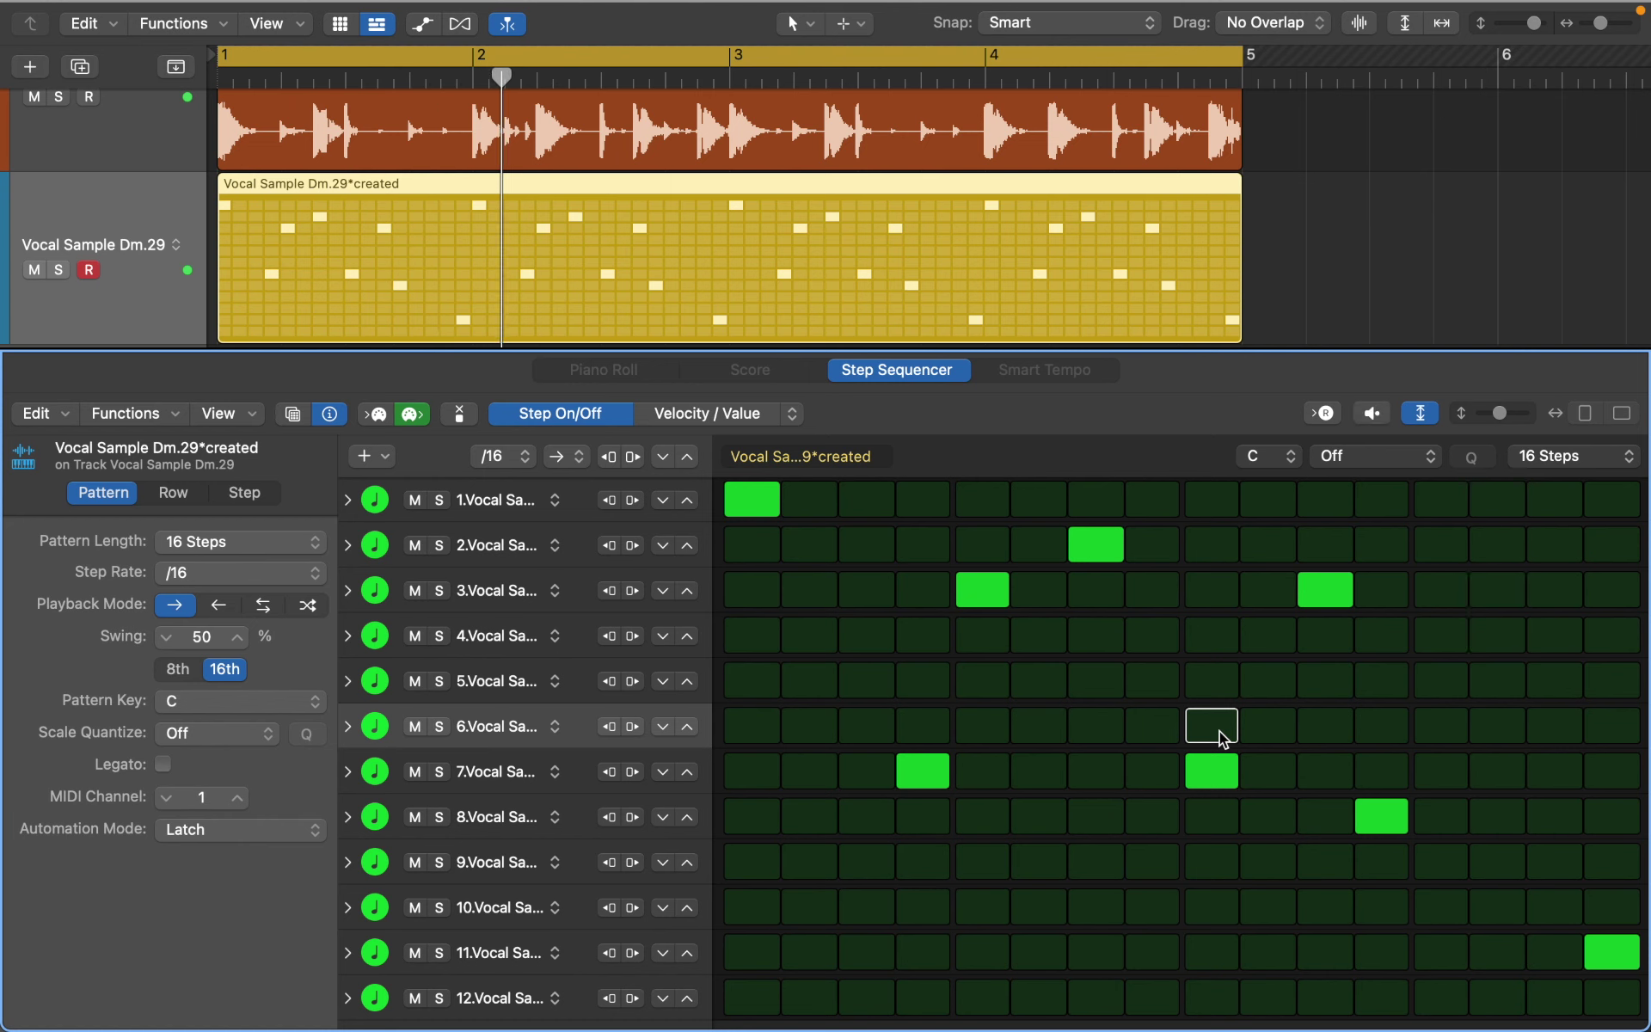
- Replace the row 11 step 16 hit with row 9 step 15, and set the pattern's step rate to /8
{"action": "left_click", "coordinate": [1557, 998]}
{"action": "left_click_drag", "start_coordinate": [1560, 1002], "coordinate": [1442, 514]}
{"action": "left_click", "coordinate": [1443, 513]}
{"action": "left_click", "coordinate": [1497, 997]}
{"action": "left_click", "coordinate": [1611, 958]}
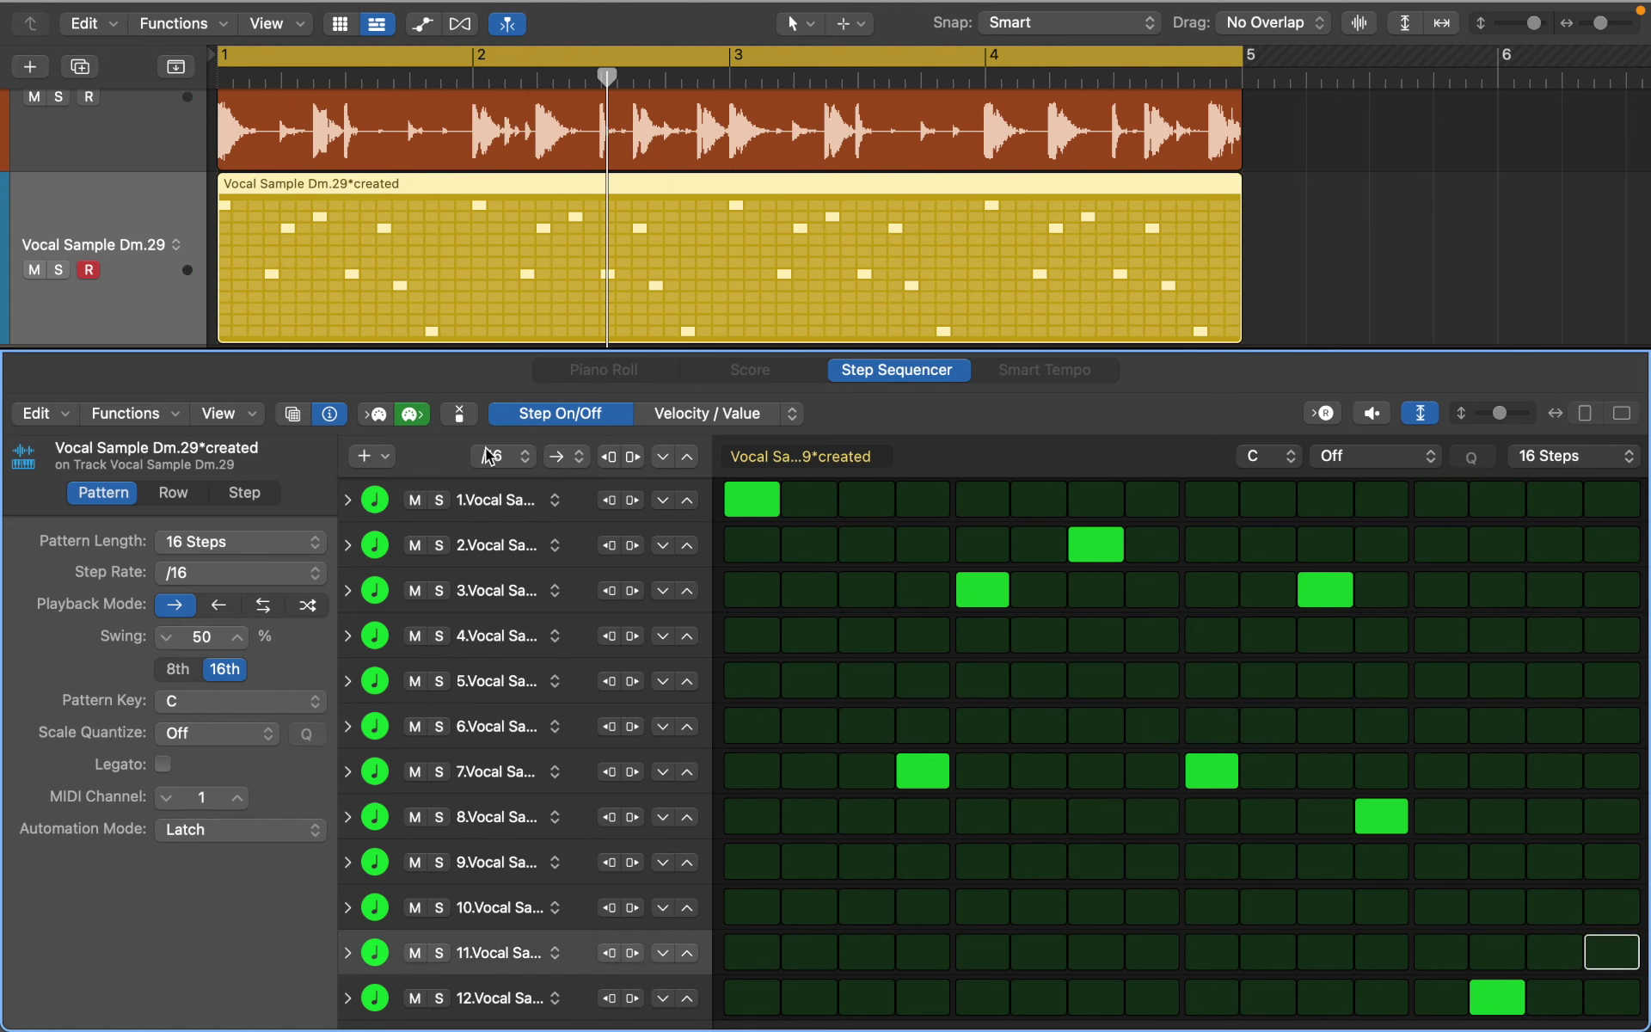
{"action": "left_click_drag", "start_coordinate": [1496, 998], "coordinate": [1546, 862]}
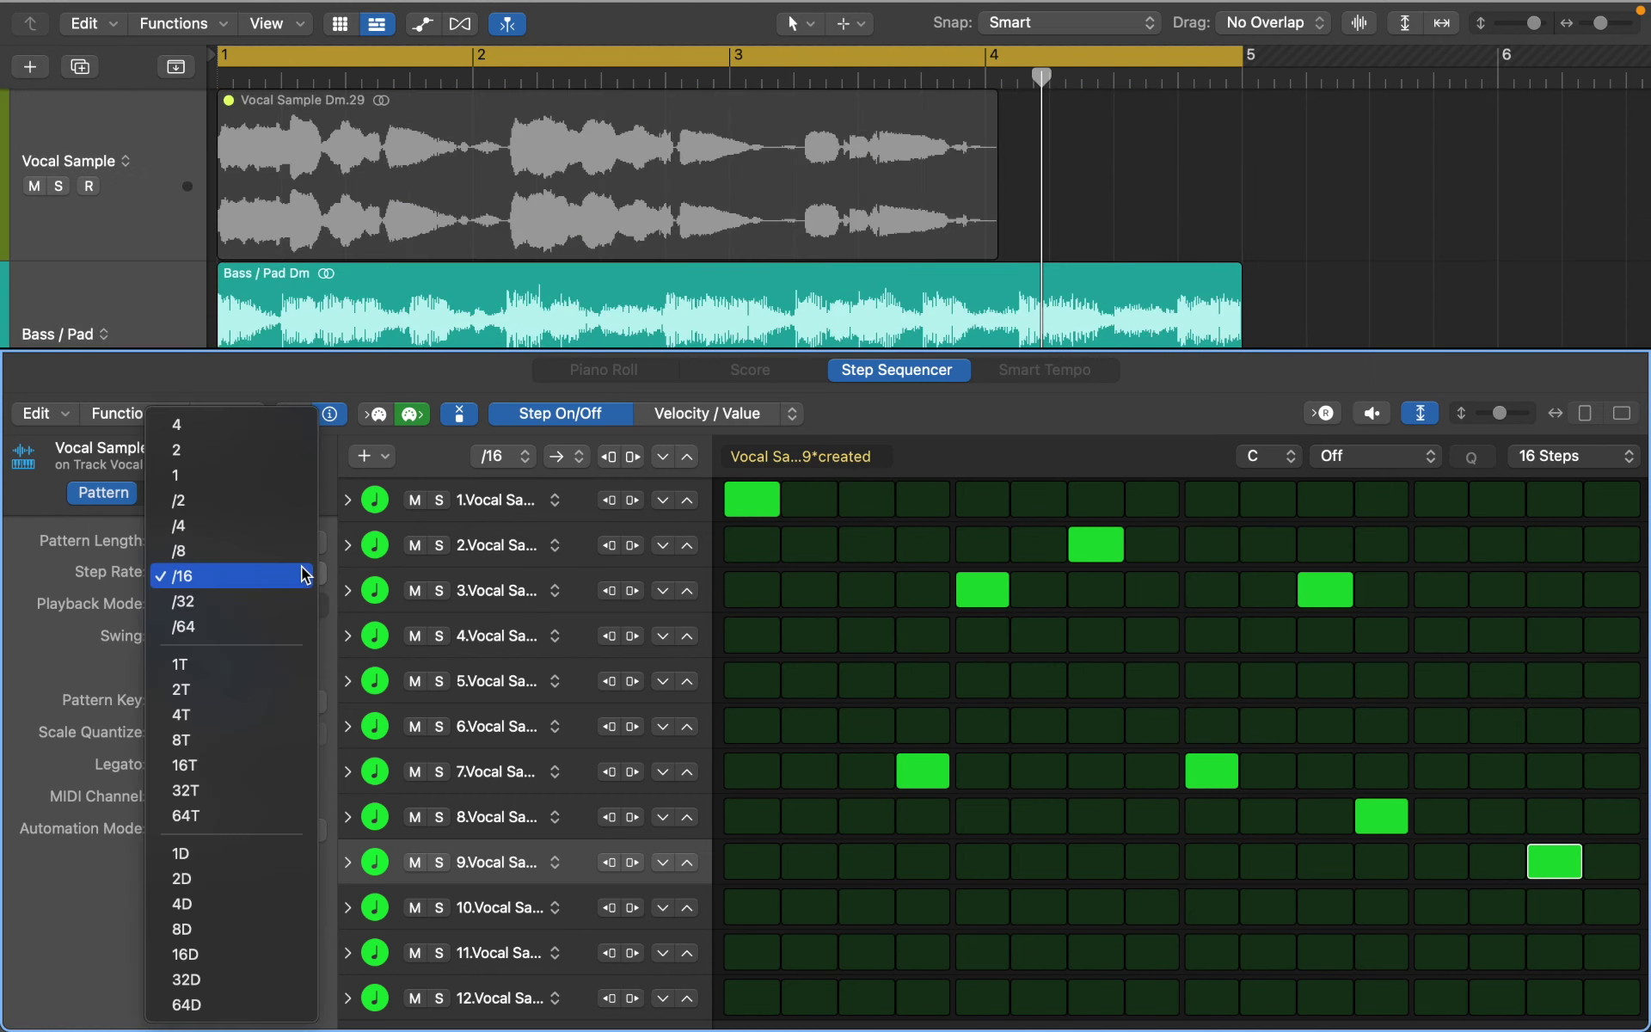
{"action": "left_click", "coordinate": [296, 530]}
{"action": "key", "text": "e"}
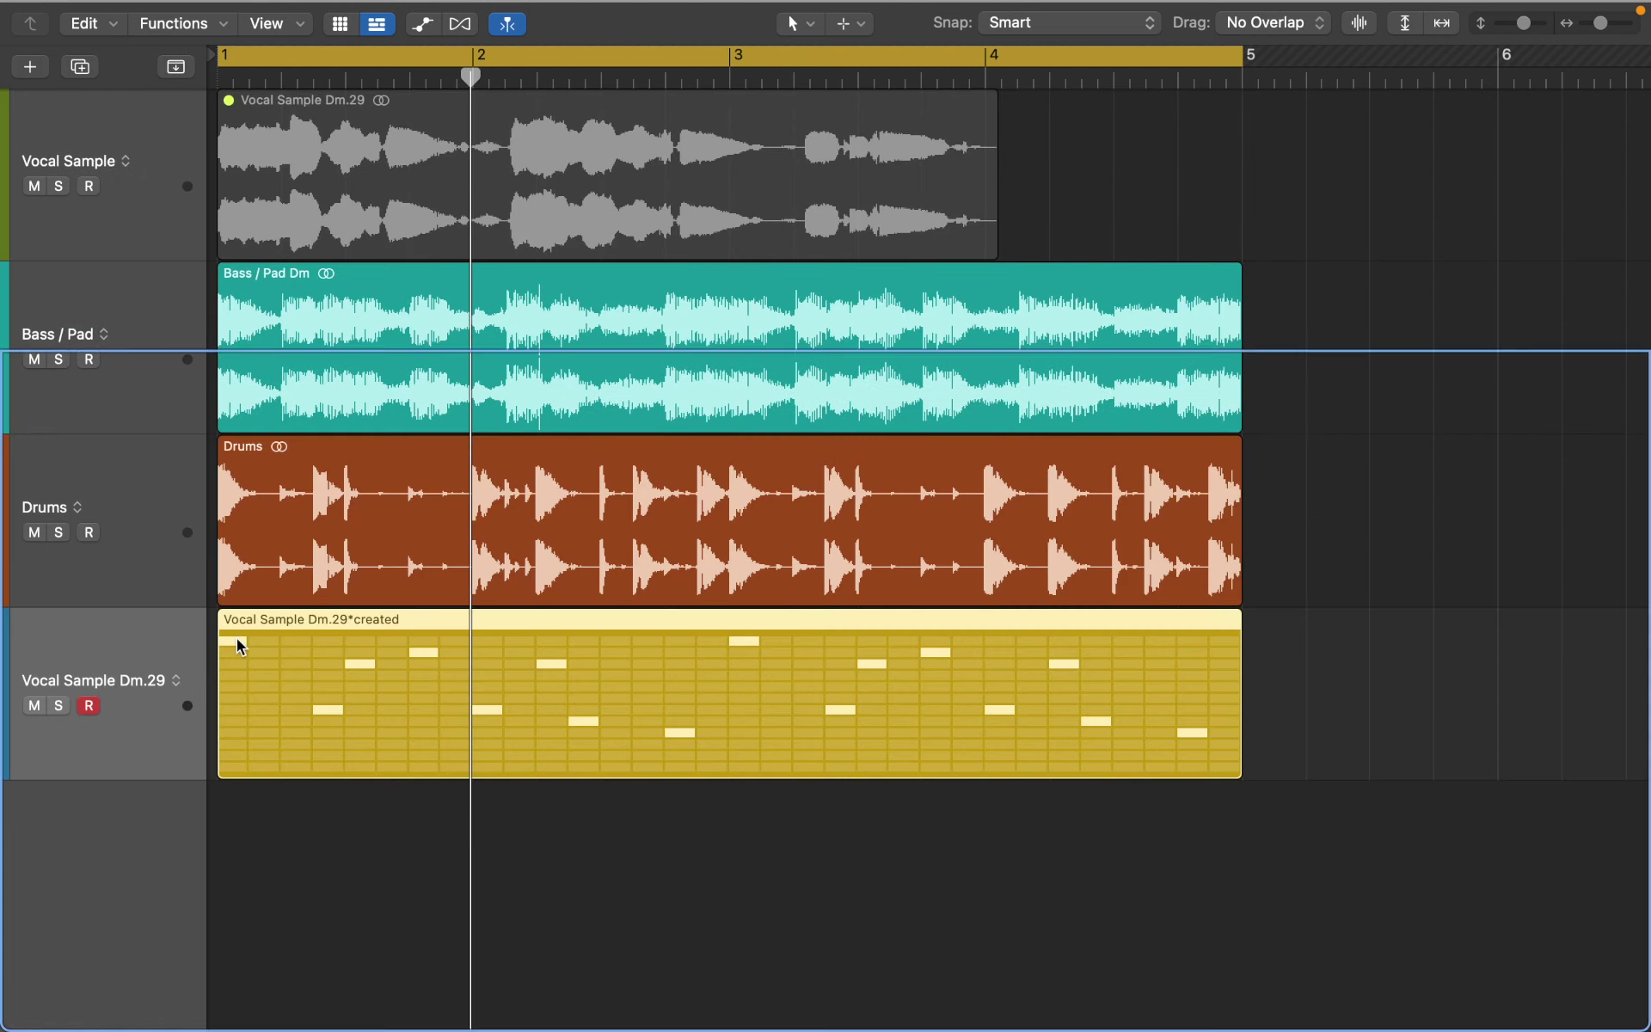
- Set the vocal sampler's pitch Correction to D minor pentatonic with a response of 0.00 ms
{"action": "key", "text": "i"}
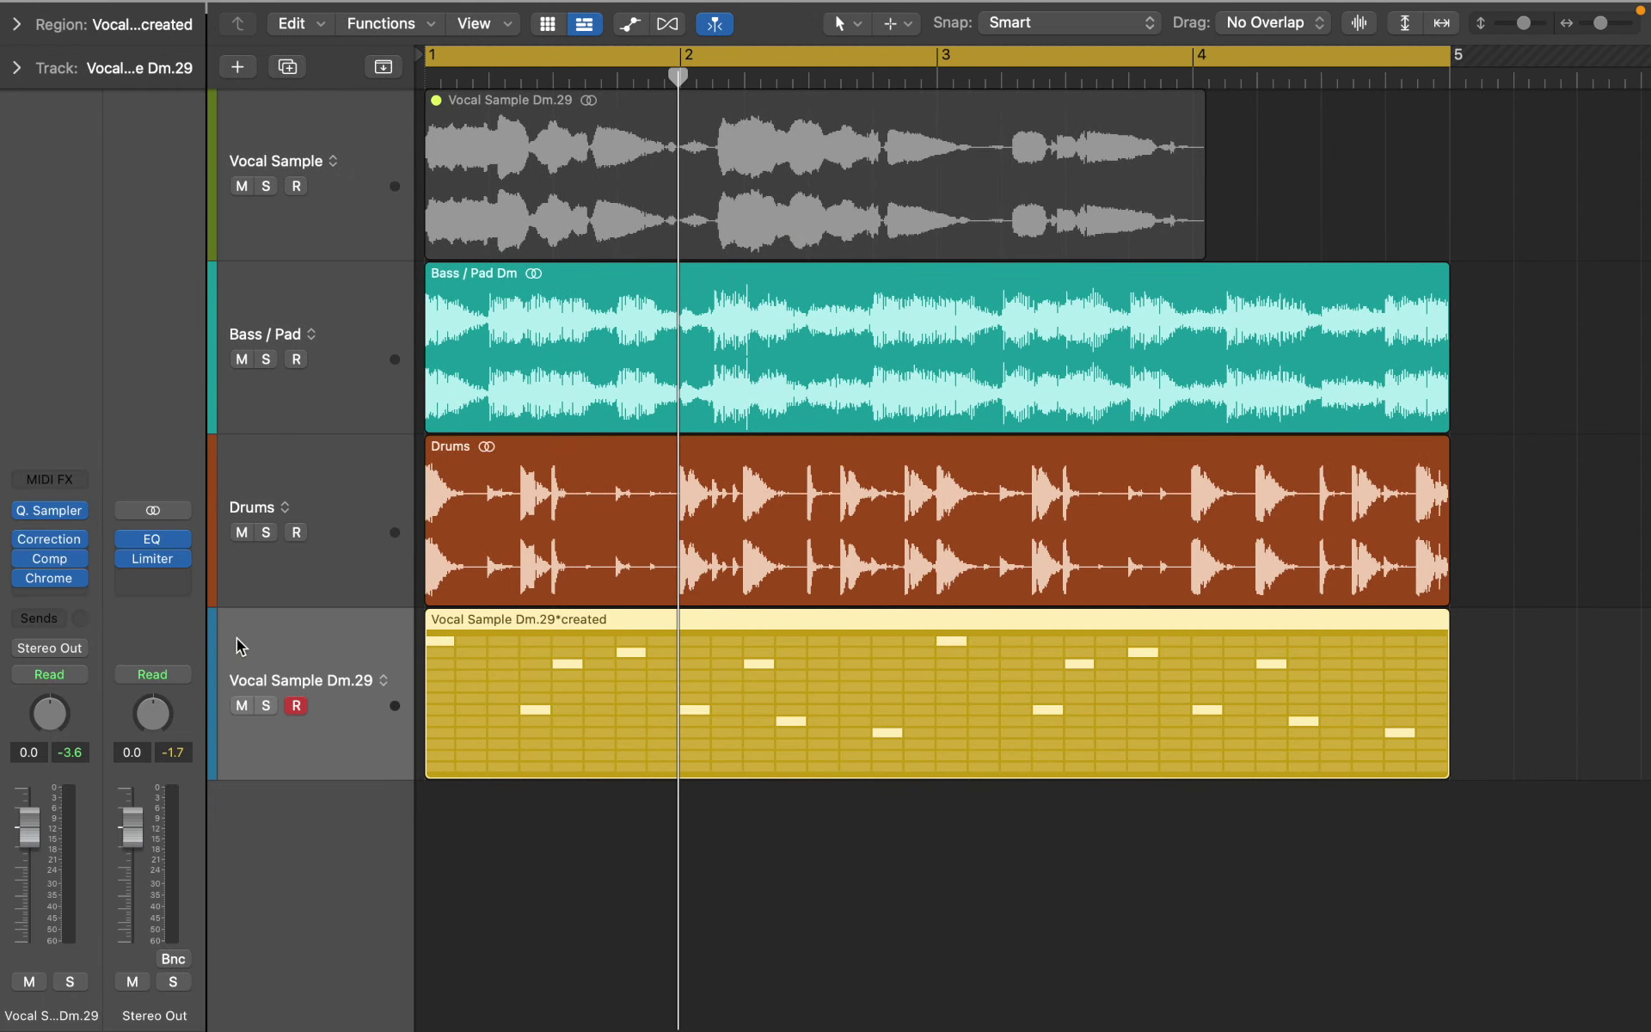
{"action": "left_click", "coordinate": [52, 533]}
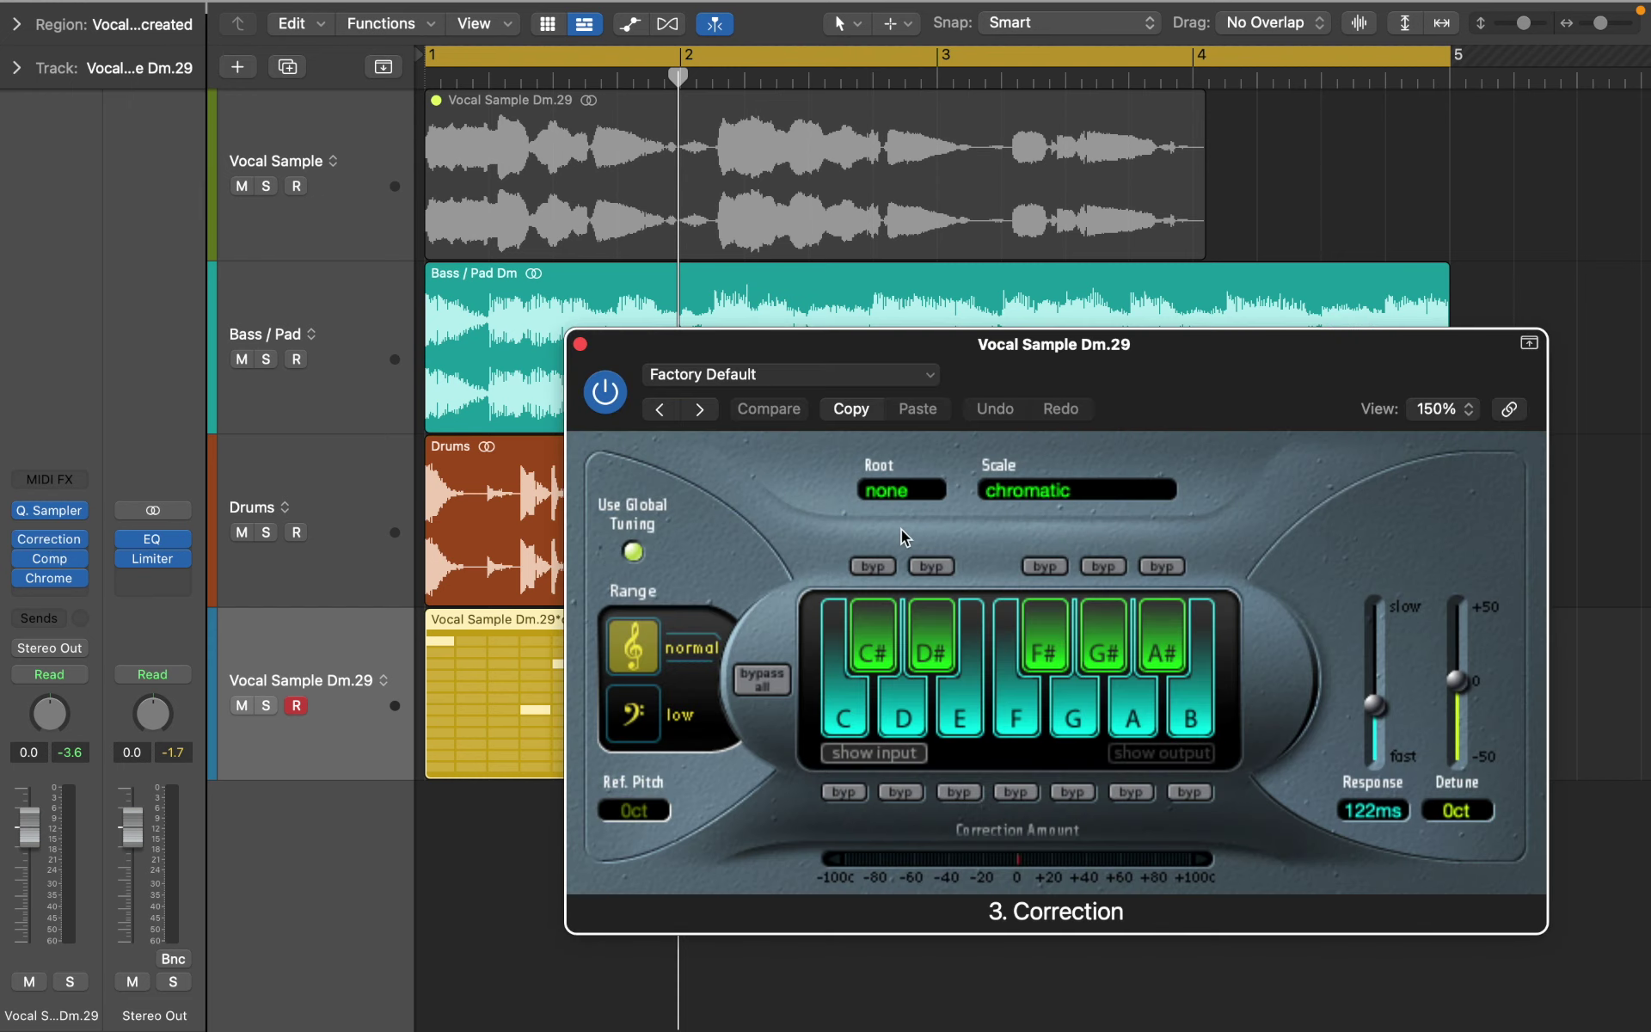
{"action": "left_click", "coordinate": [1029, 494]}
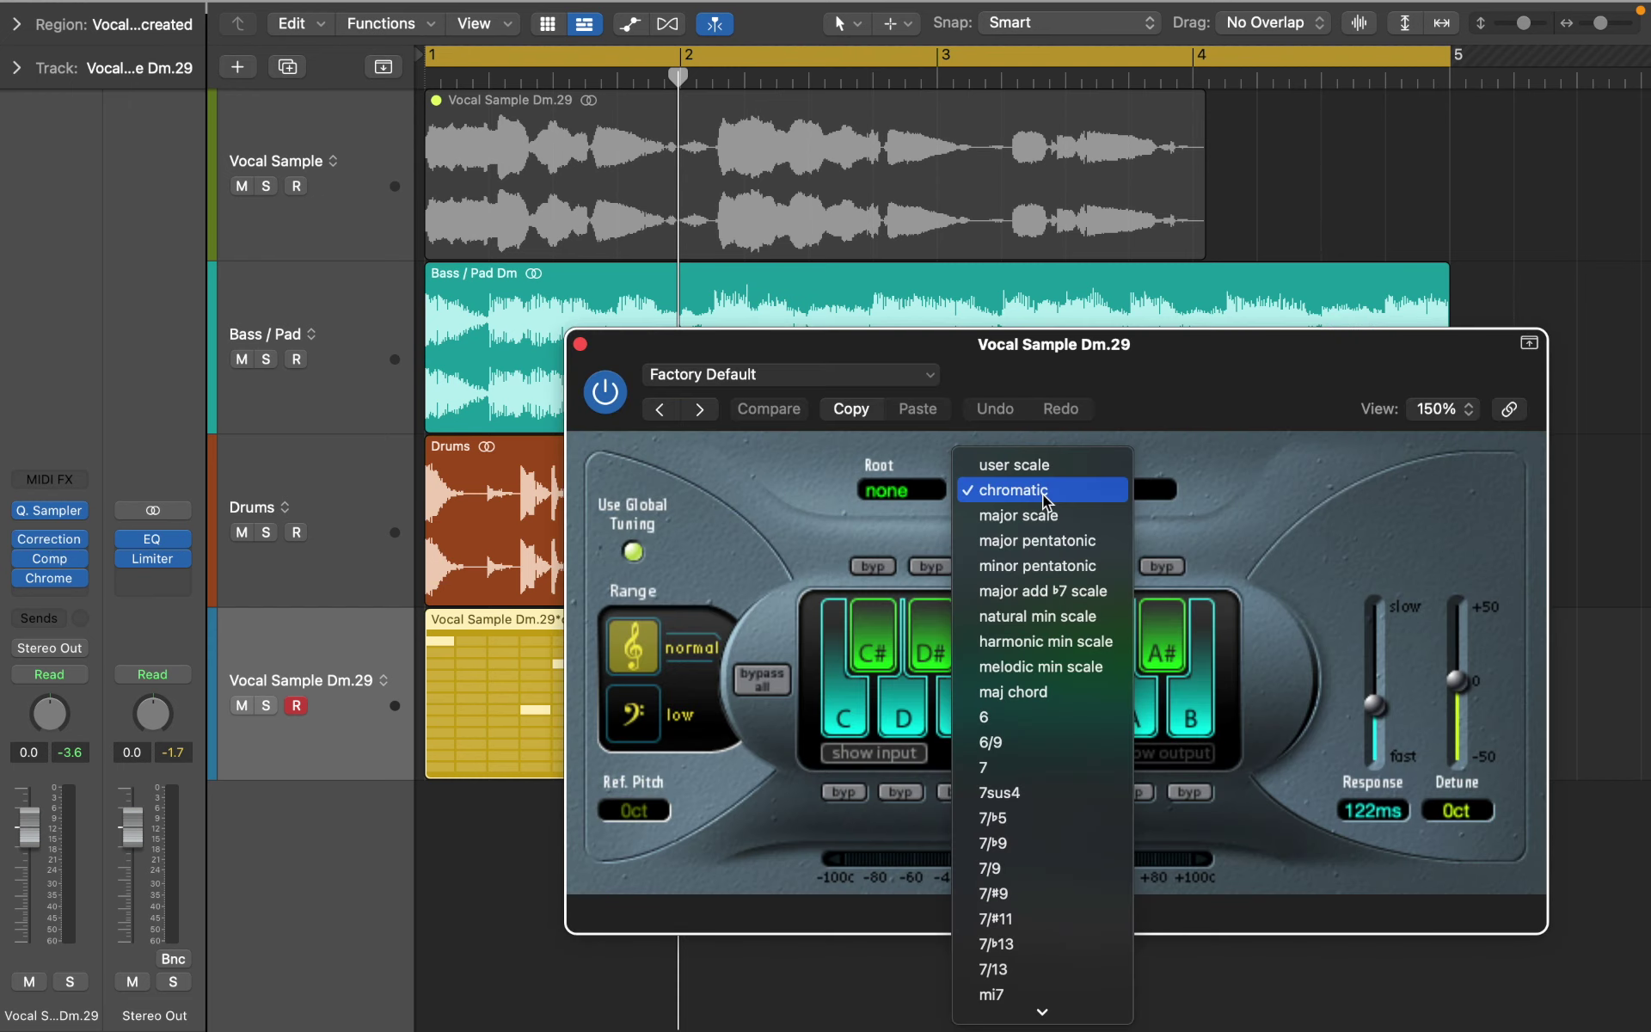
{"action": "left_click", "coordinate": [1041, 568]}
{"action": "left_click", "coordinate": [925, 504]}
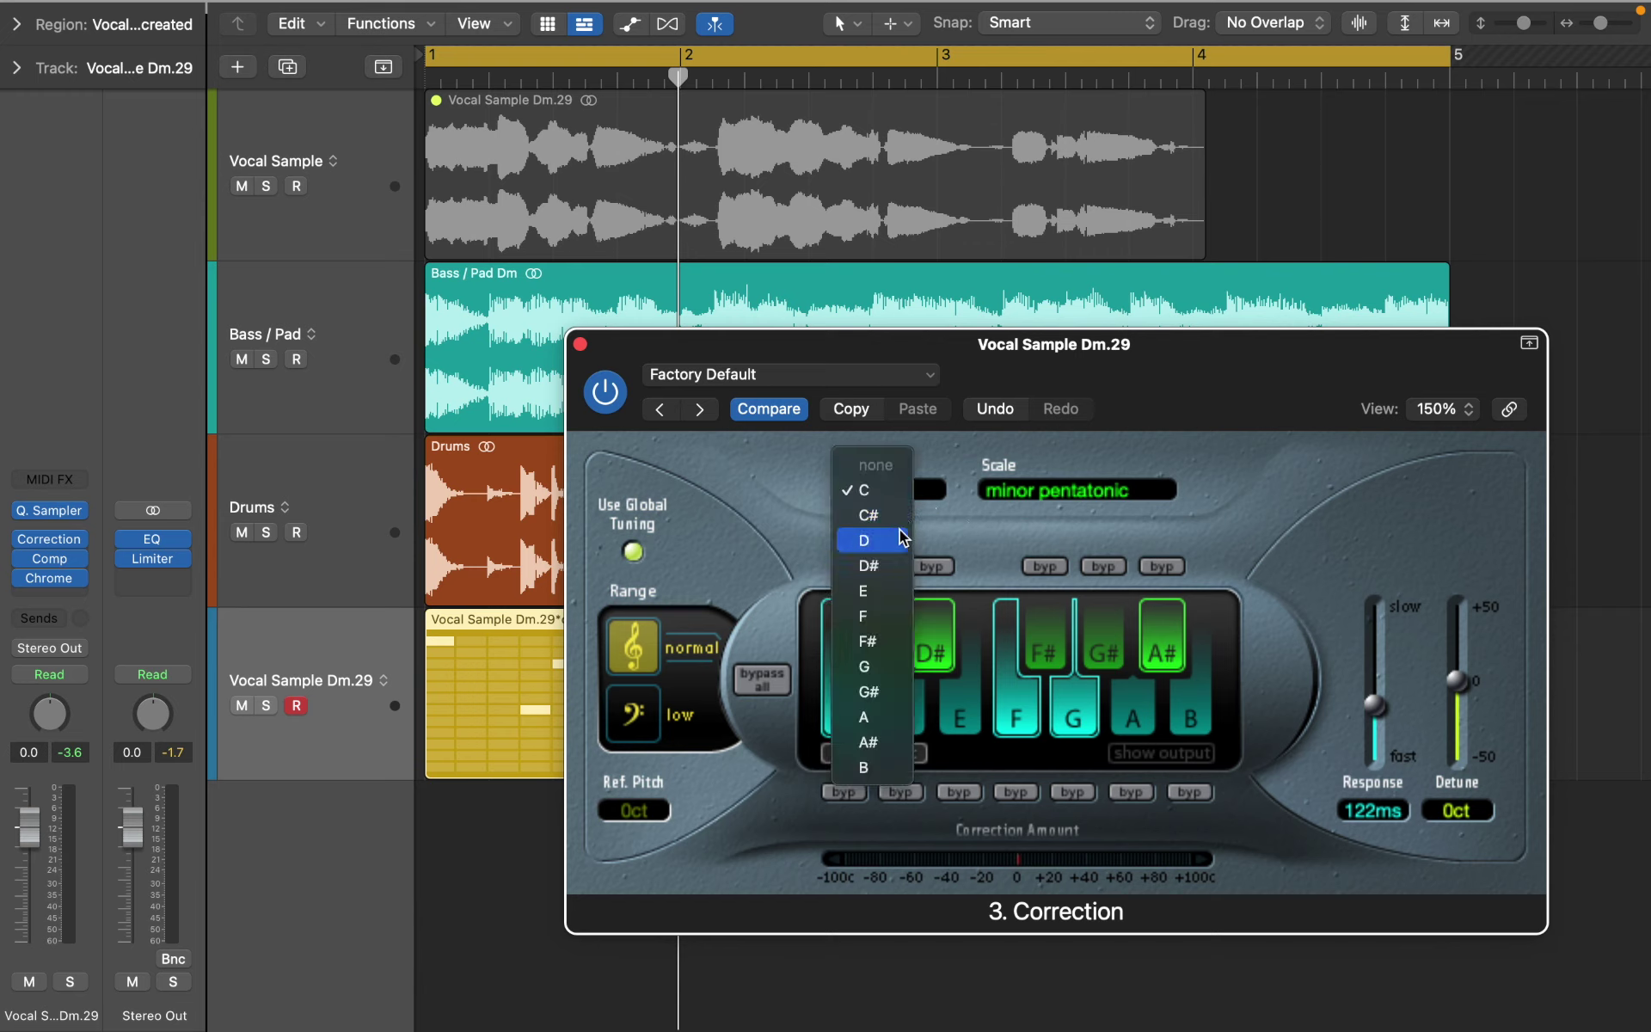
{"action": "left_click", "coordinate": [903, 538]}
{"action": "left_click_drag", "start_coordinate": [1373, 705], "coordinate": [1370, 840]}
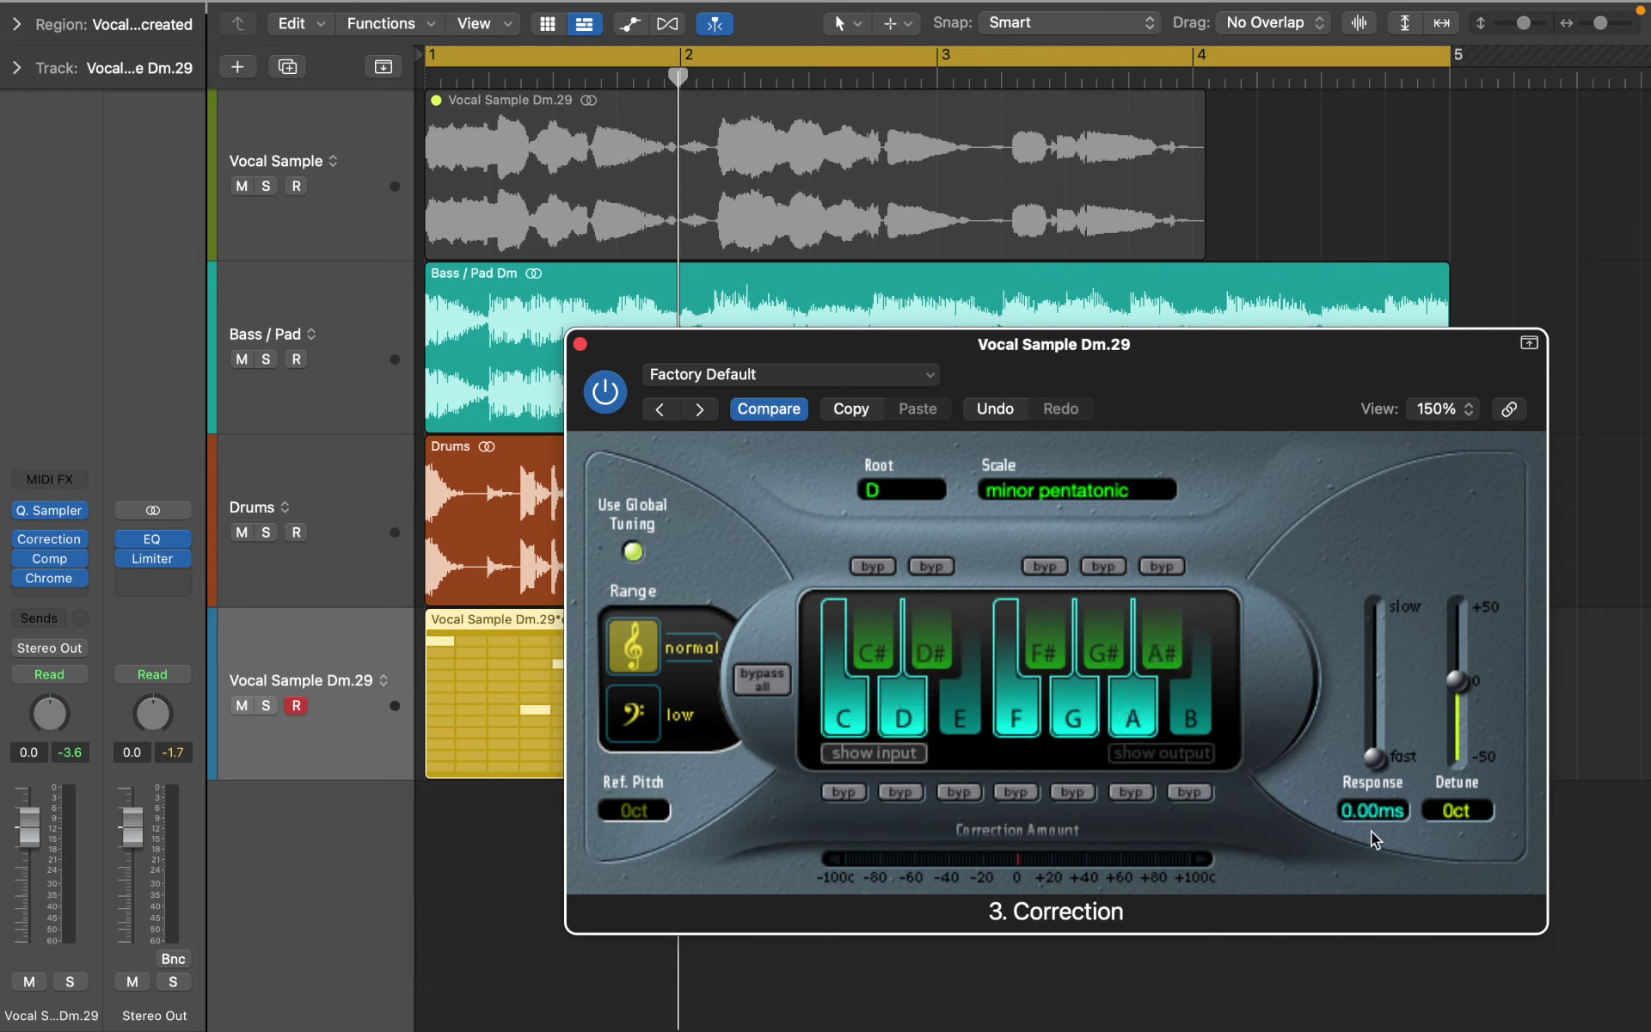
- Try limiting the Correction notes to C and G during playback, and restore the D minor pentatonic scale
{"action": "key", "text": "Return"}
{"action": "key", "text": "space"}
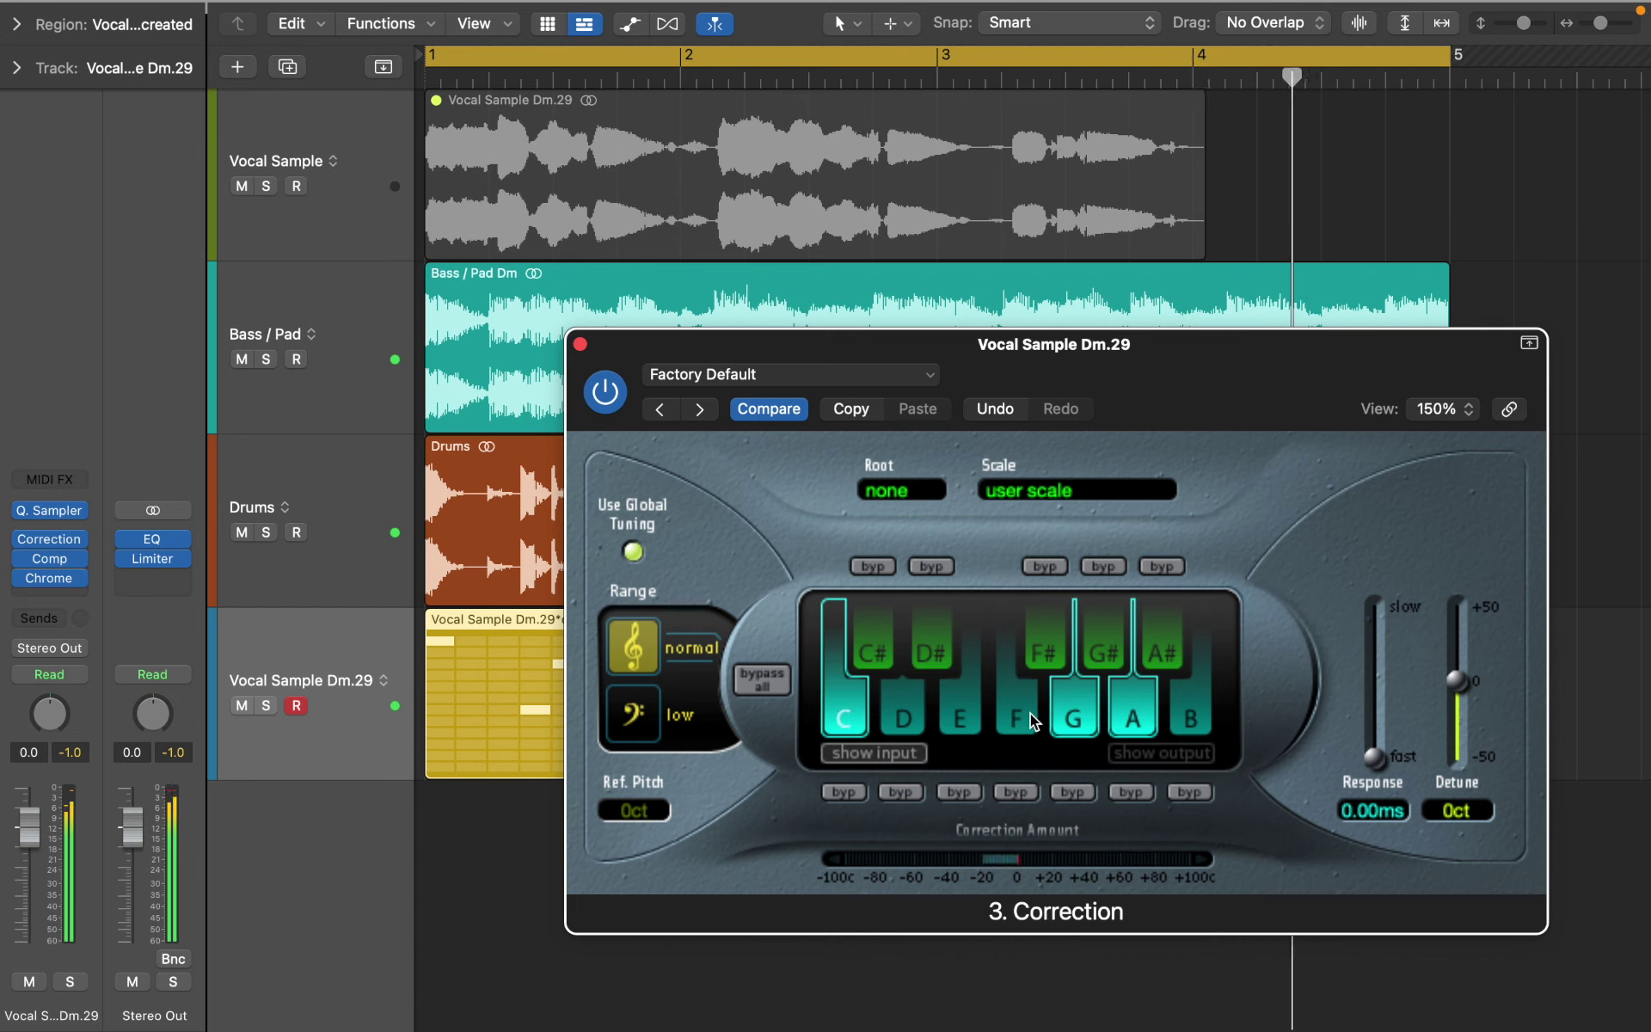
{"action": "left_click", "coordinate": [1118, 720]}
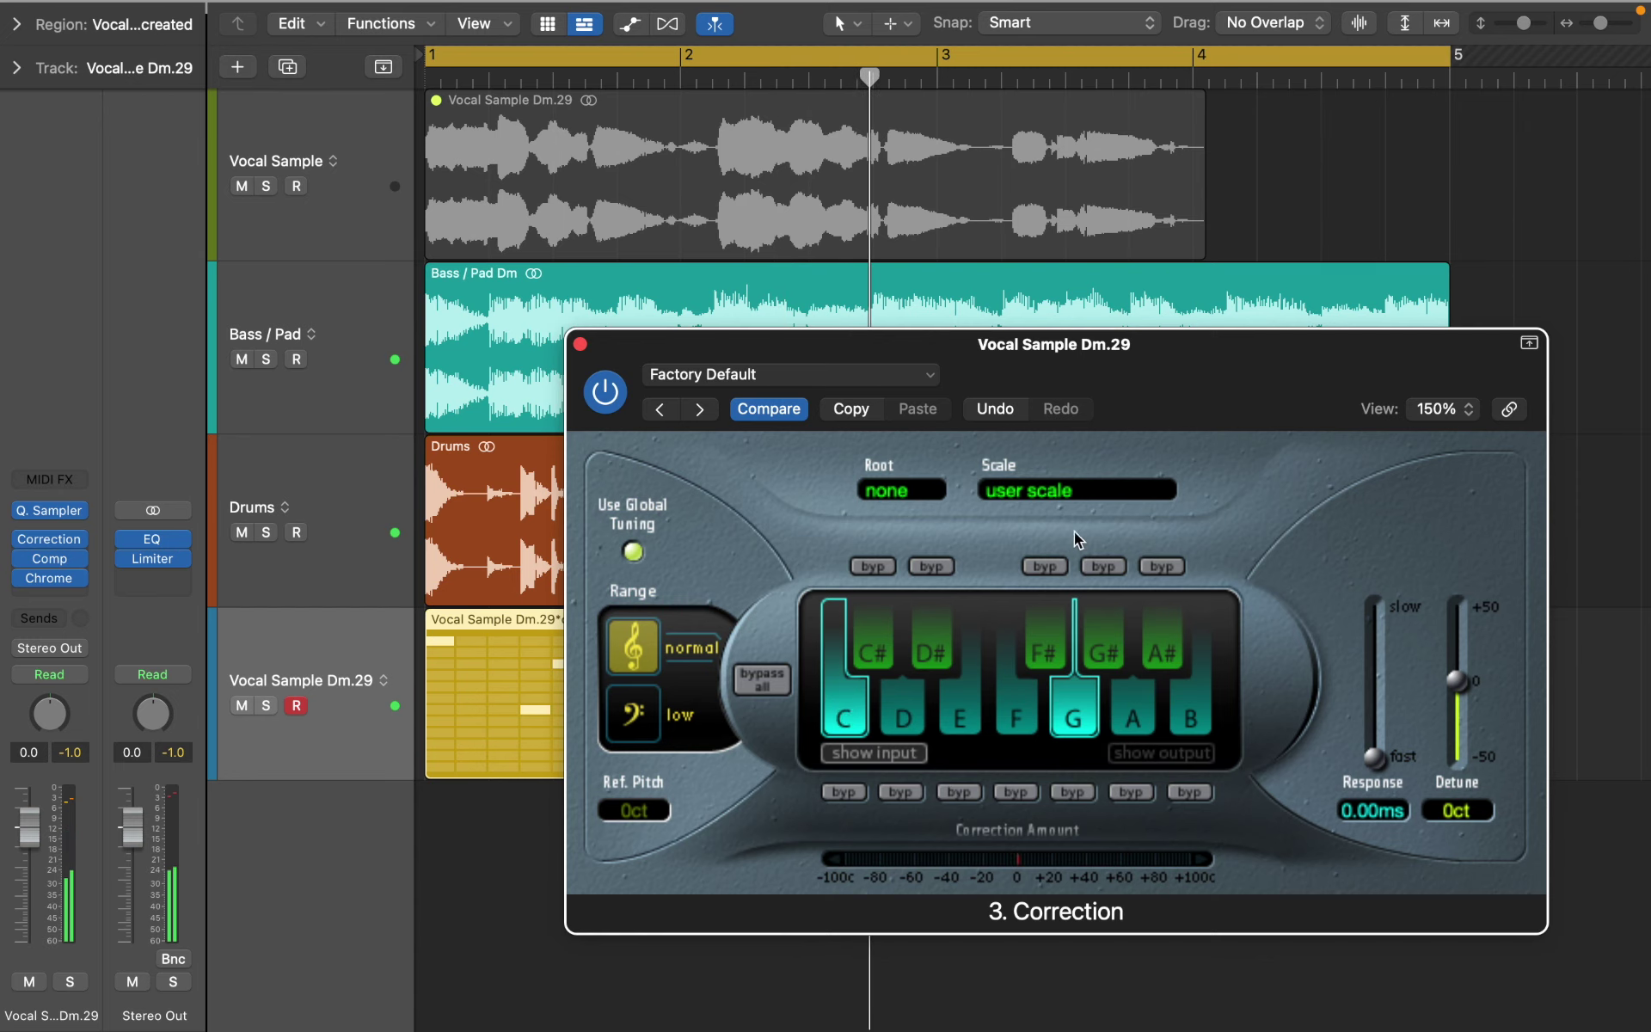
{"action": "left_click", "coordinate": [1071, 492]}
{"action": "left_click", "coordinate": [1056, 588]}
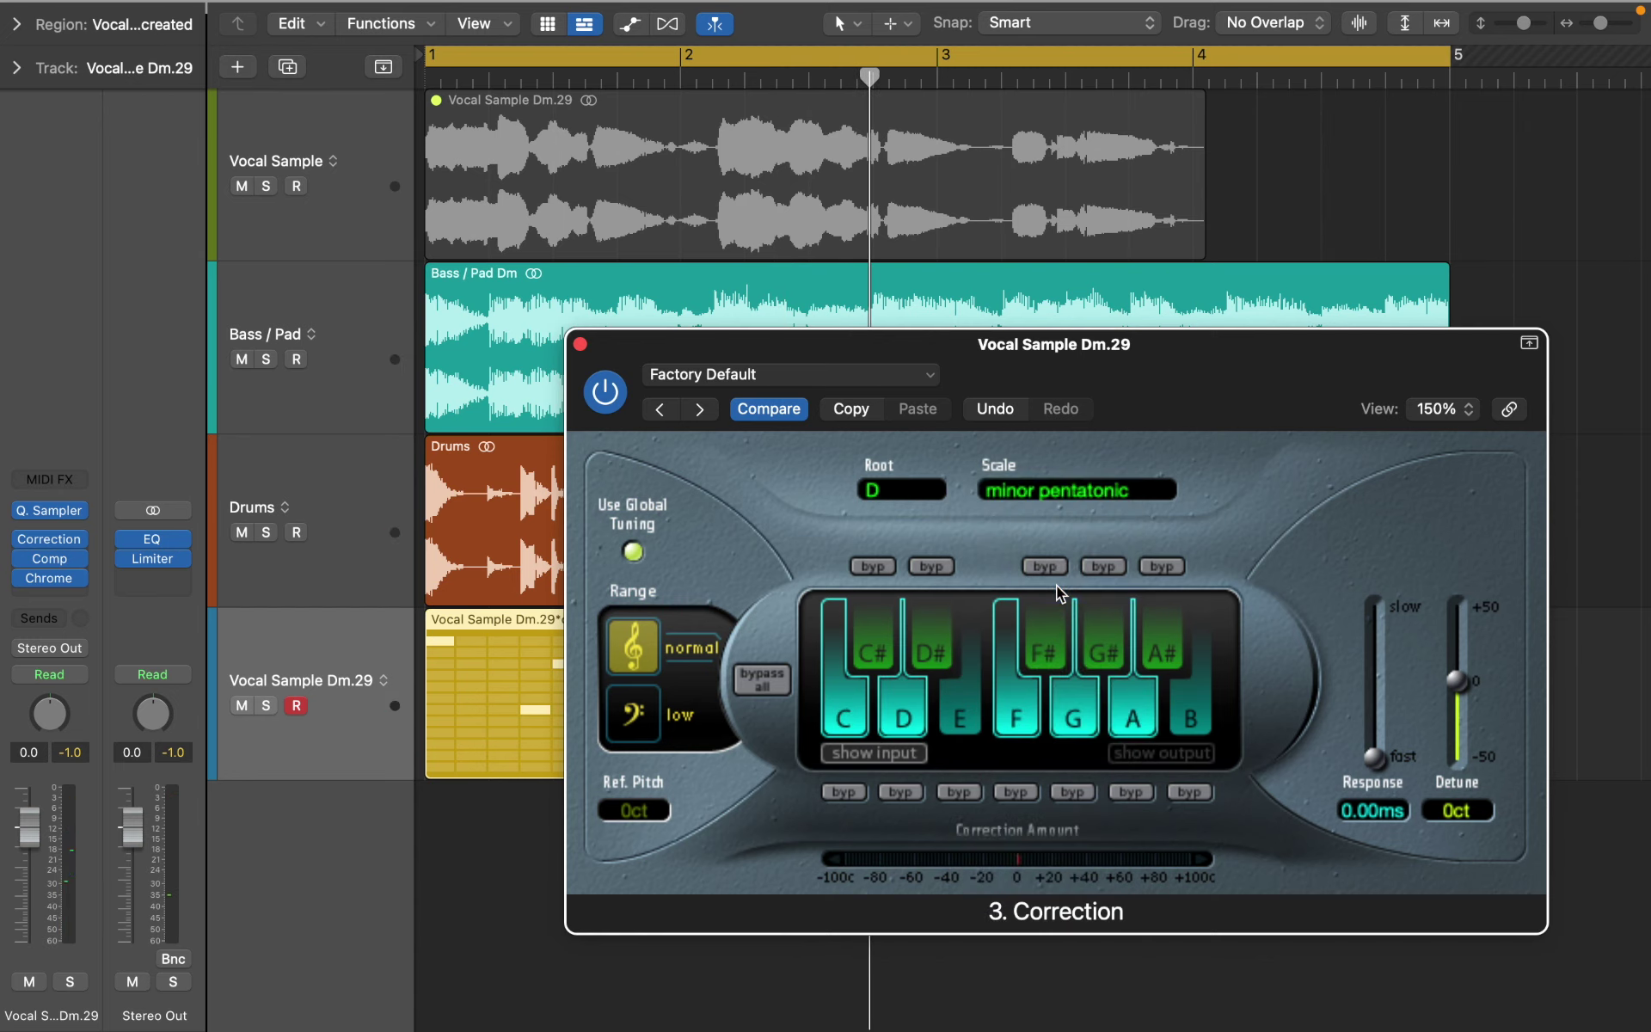
{"action": "left_click", "coordinate": [580, 345]}
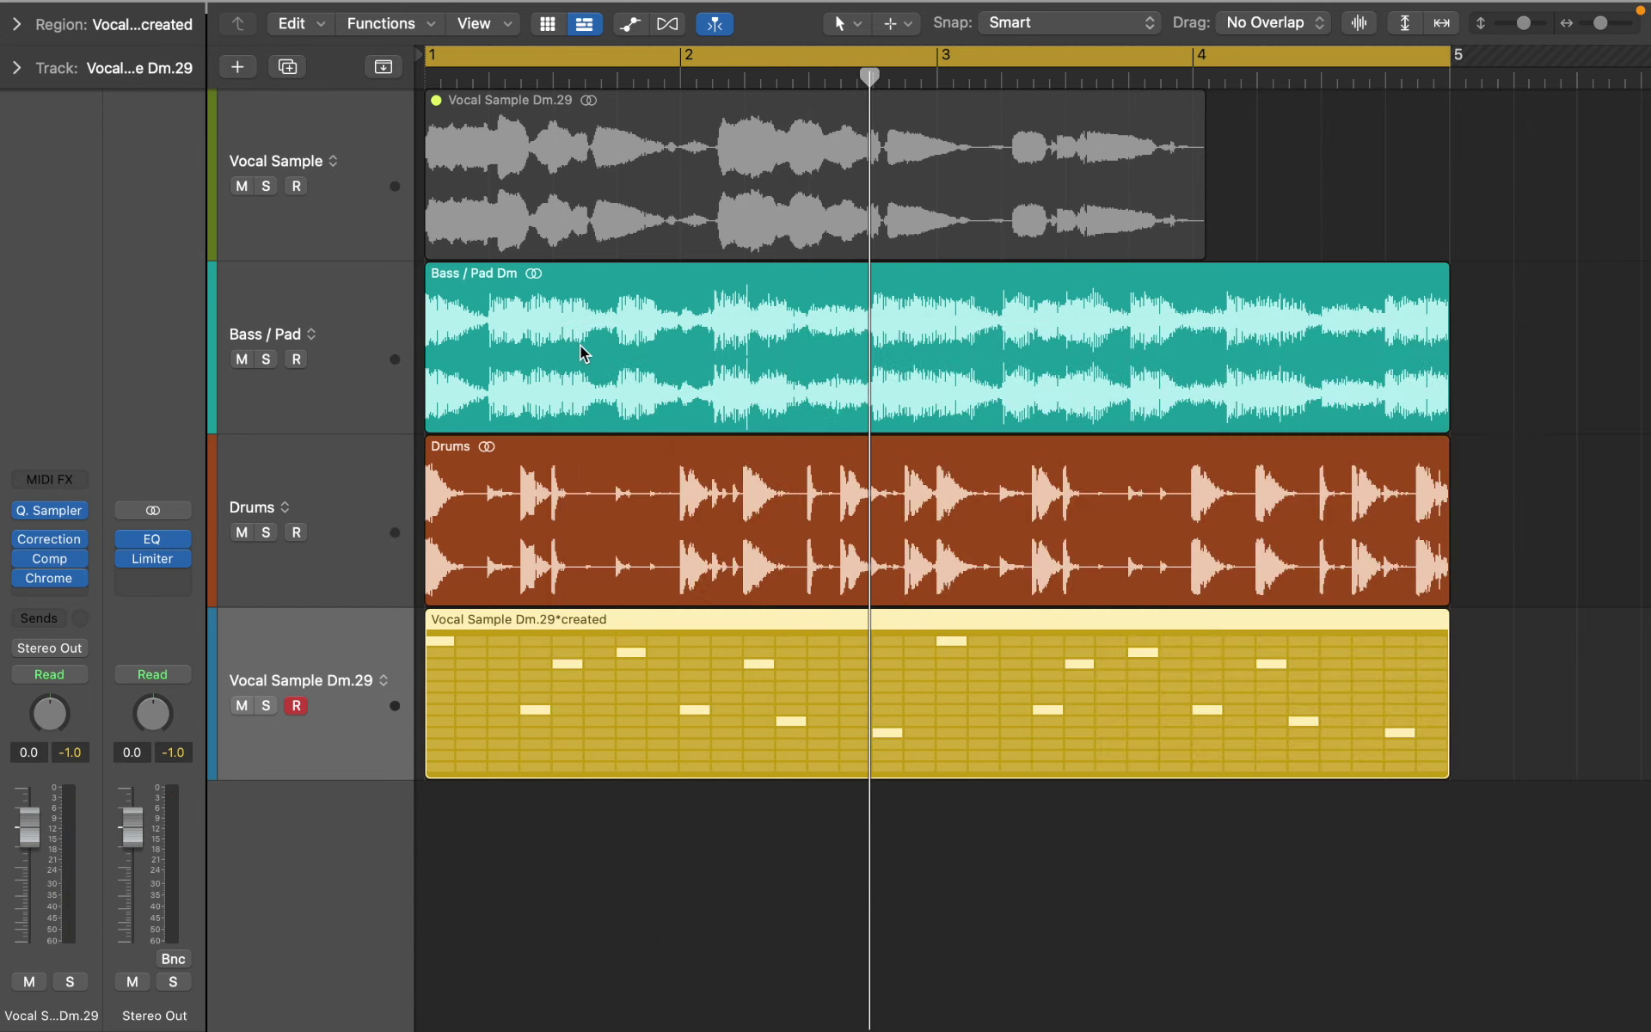
- Enable the filter in the vocal track's Quick Sampler and choose the BP 6dB Gritty type
{"action": "left_click", "coordinate": [57, 512]}
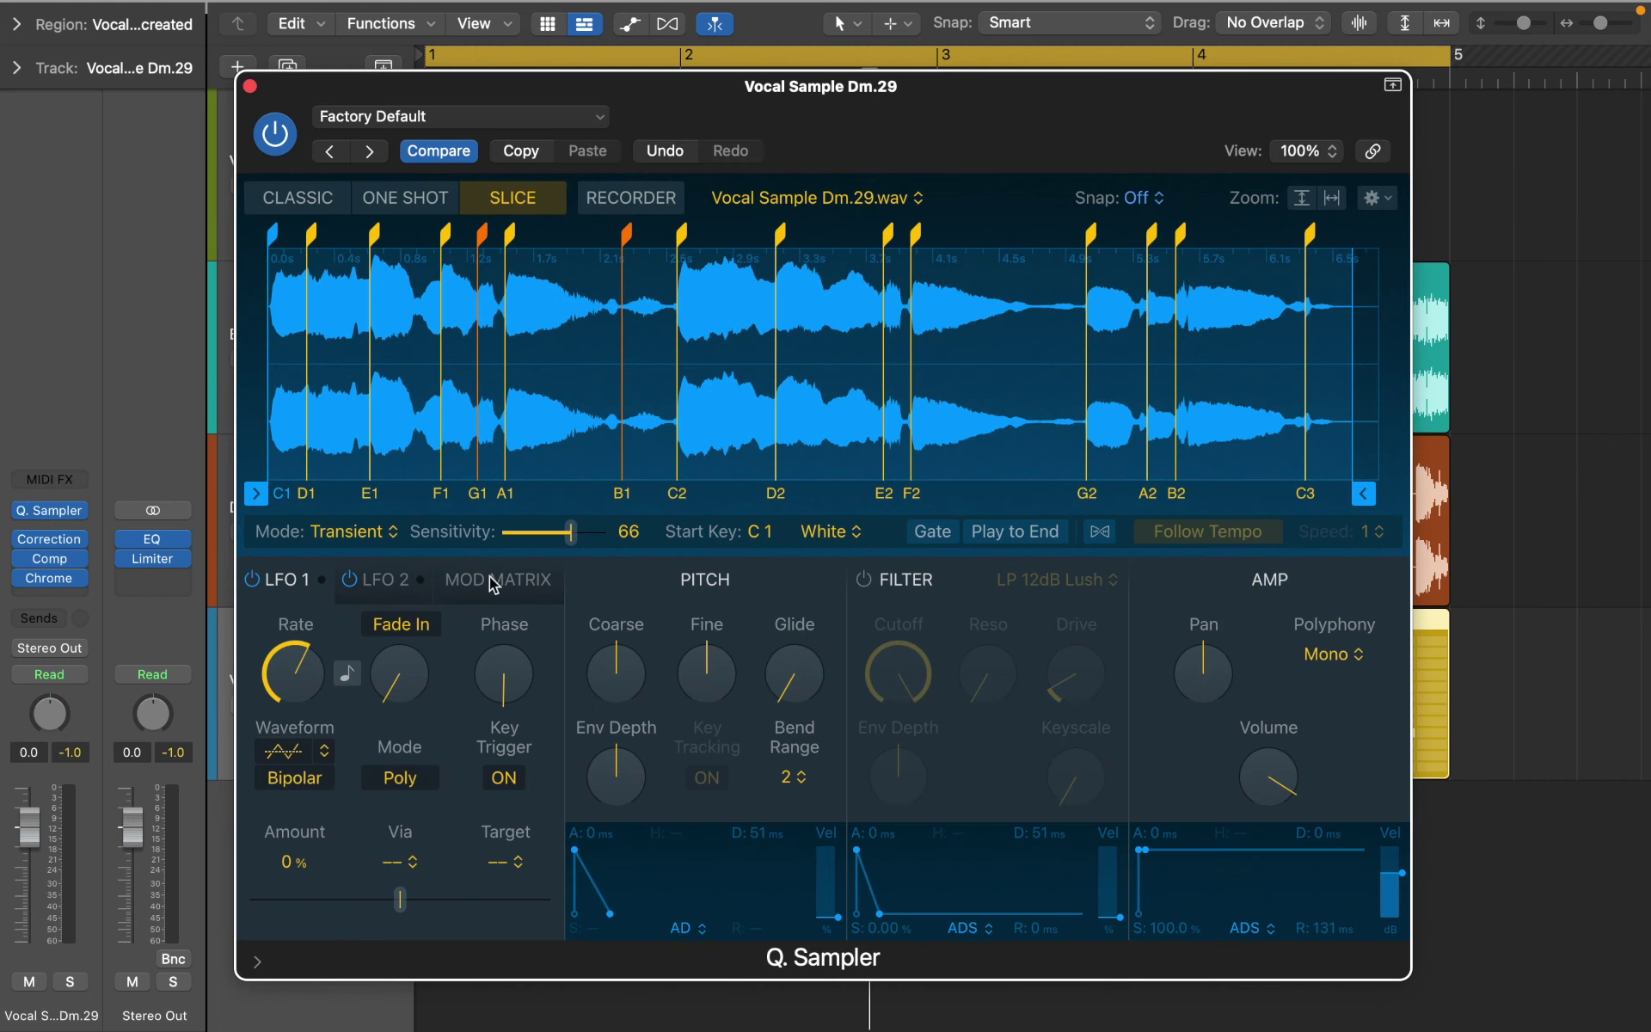
{"action": "left_click", "coordinate": [863, 580]}
{"action": "left_click", "coordinate": [1056, 580]}
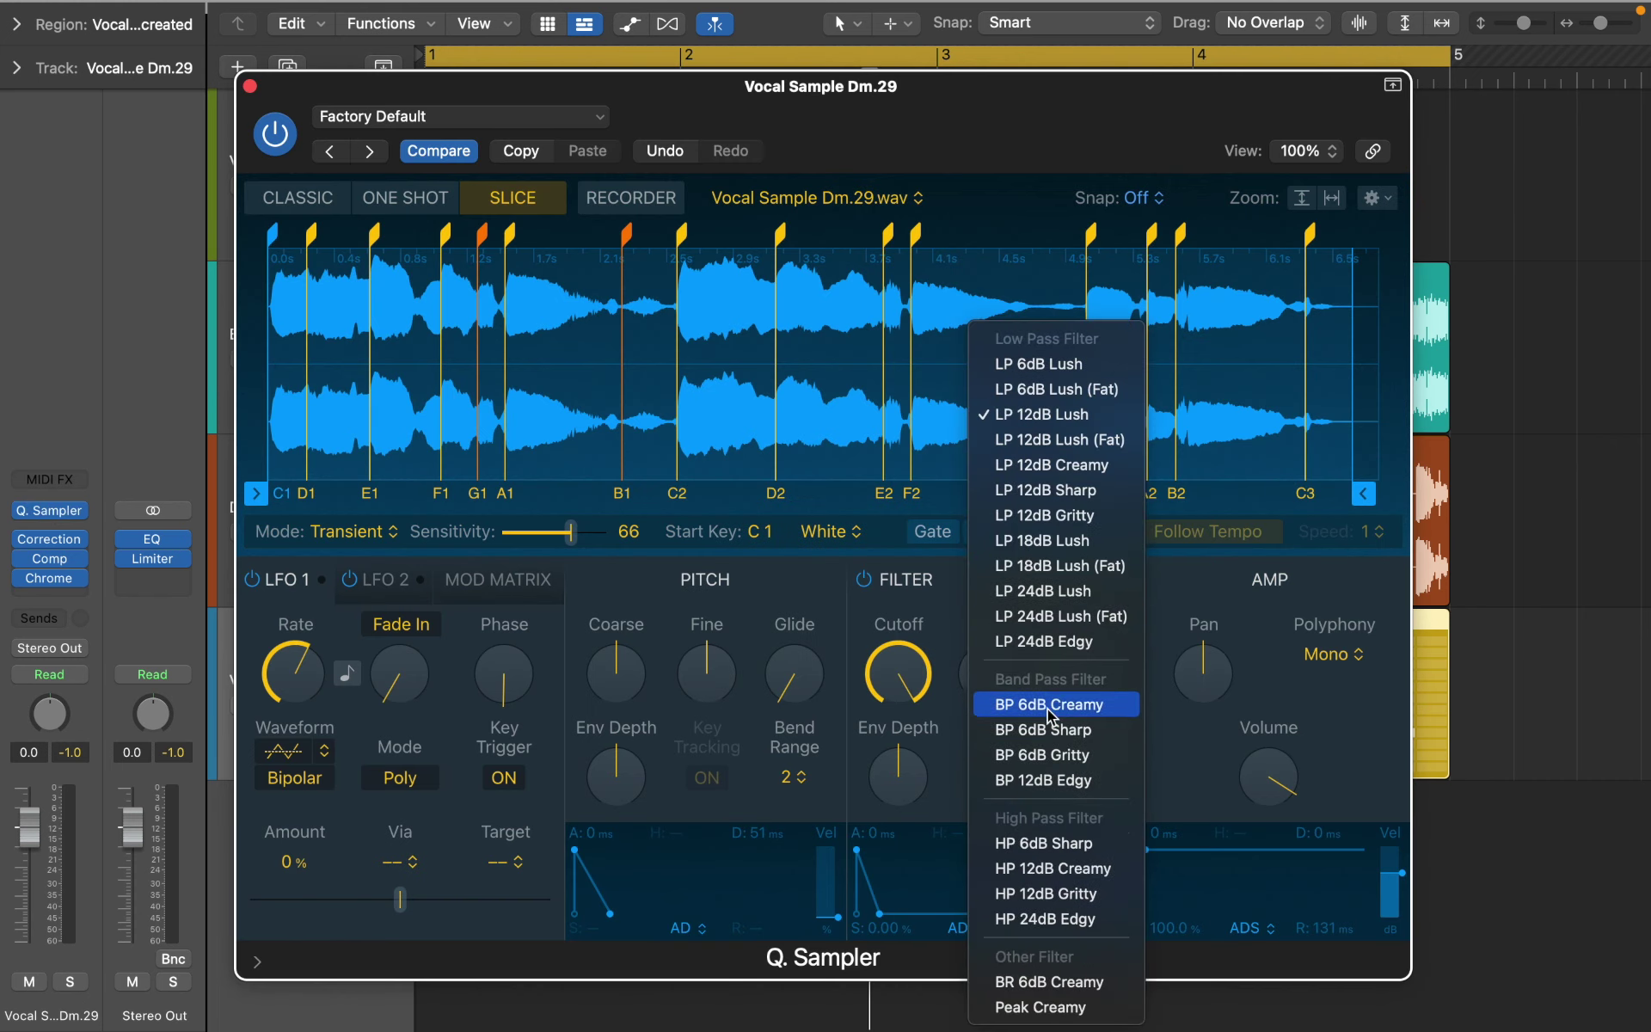
{"action": "left_click", "coordinate": [1050, 753]}
- Lower the filter cutoff, set its envelope decay to 46 ms, and raise the envelope depth, resonance and drive
{"action": "left_click_drag", "start_coordinate": [898, 673], "coordinate": [915, 851]}
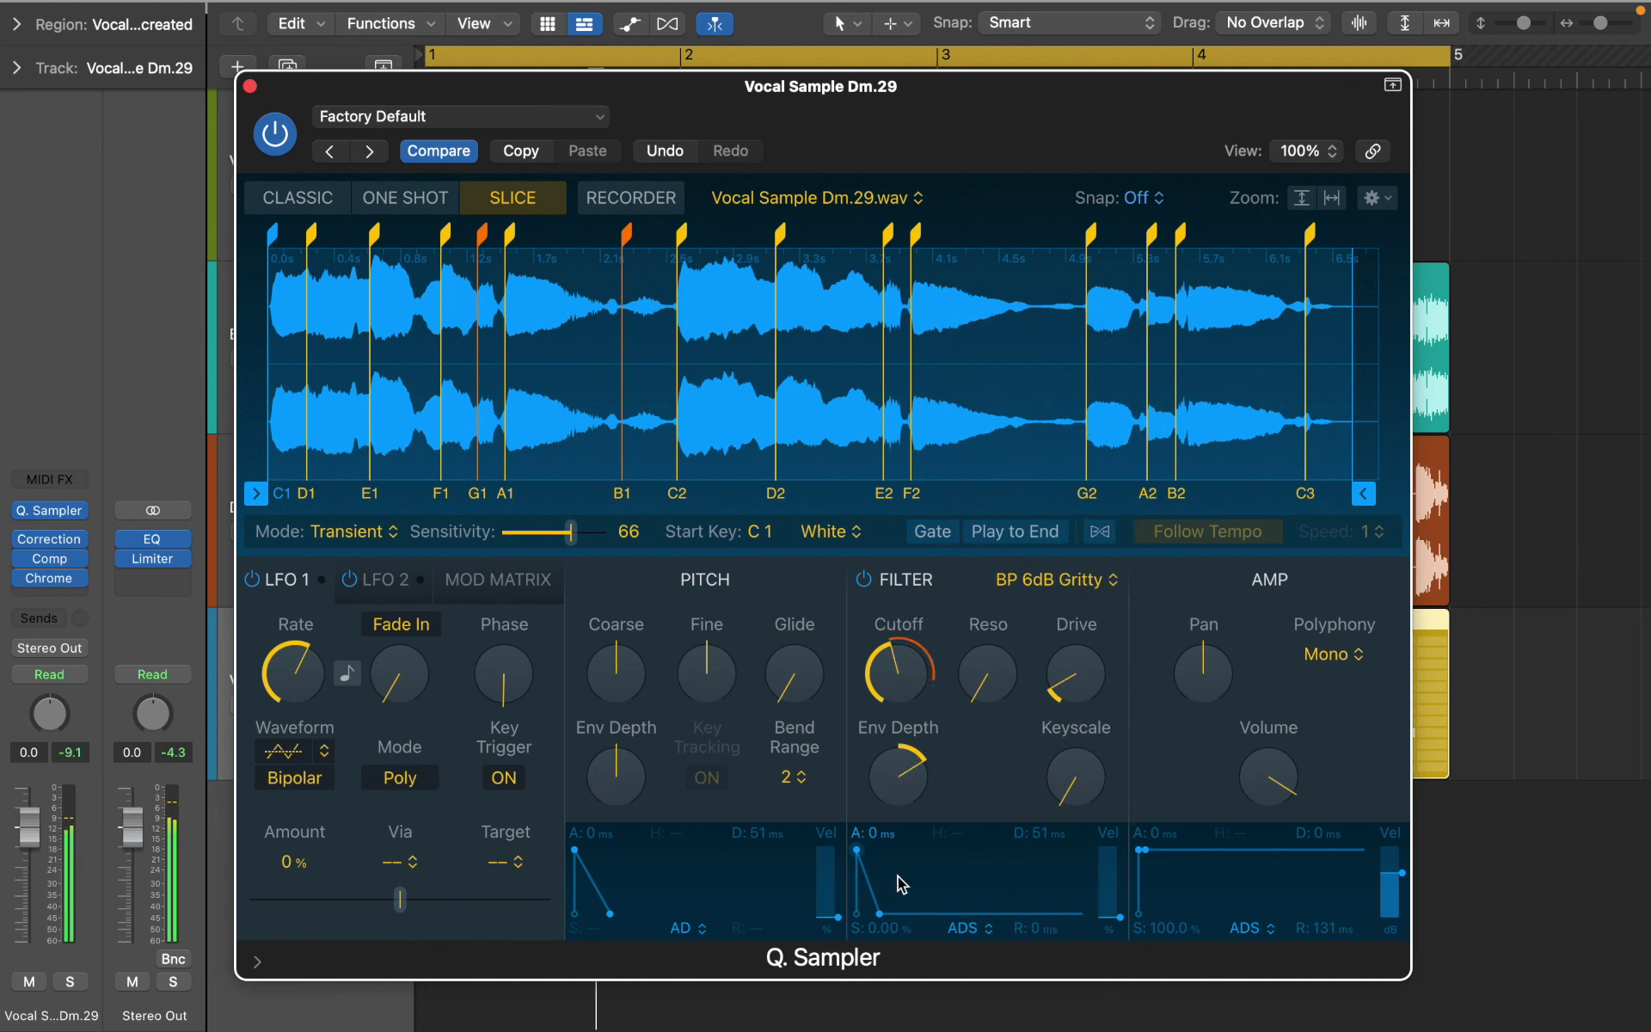
{"action": "left_click_drag", "start_coordinate": [884, 911], "coordinate": [879, 912]}
{"action": "left_click_drag", "start_coordinate": [895, 794], "coordinate": [904, 773]}
{"action": "left_click_drag", "start_coordinate": [908, 701], "coordinate": [908, 803]}
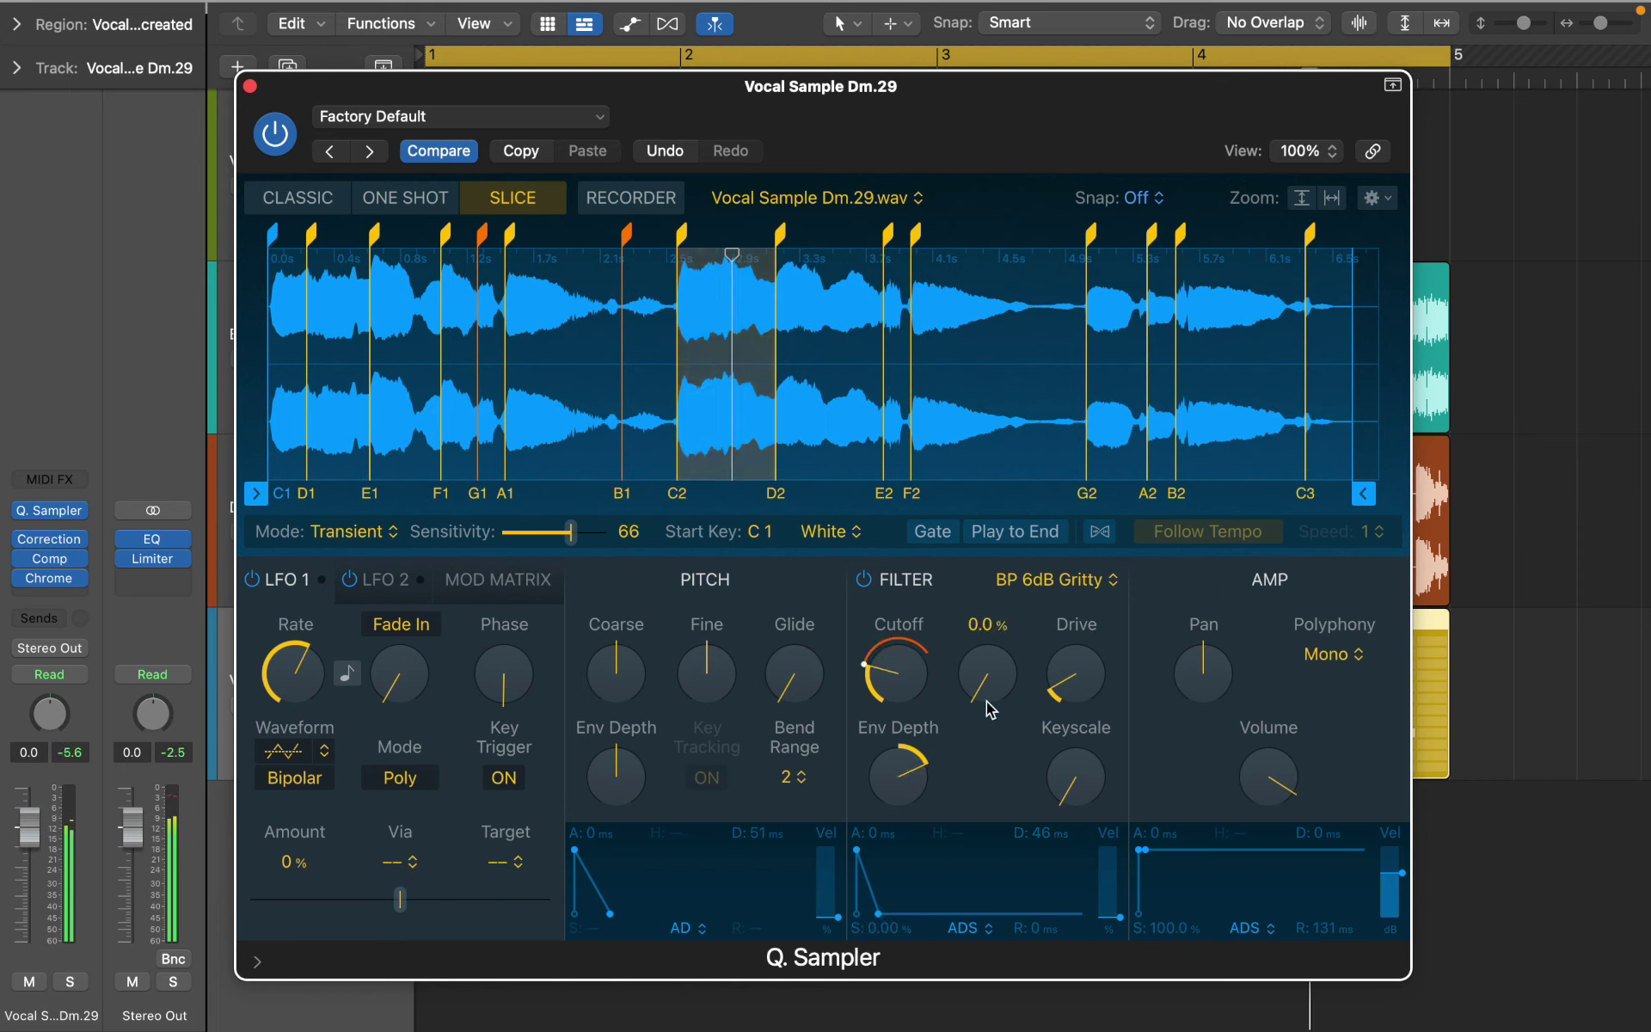
{"action": "left_click_drag", "start_coordinate": [987, 697], "coordinate": [1084, 644]}
- Set the filter cutoff to 39.9%, its type to BP 6dB Sharp and its envelope decay to 2.5 ms
{"action": "left_click_drag", "start_coordinate": [902, 688], "coordinate": [913, 658]}
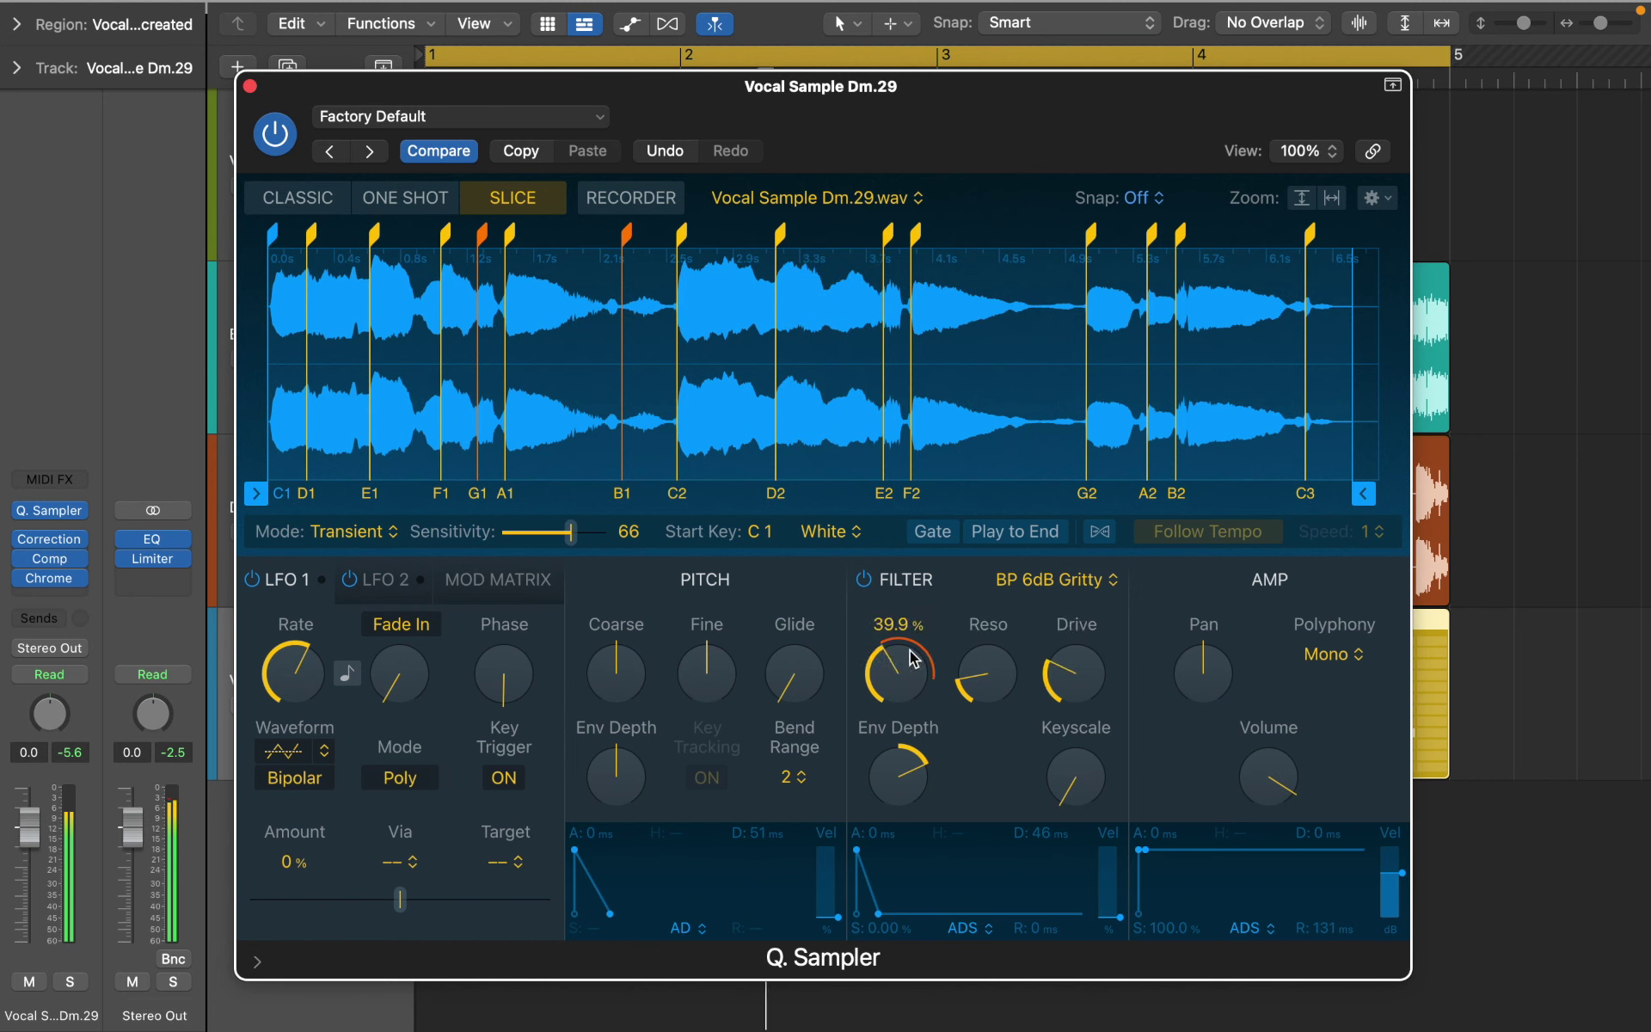
{"action": "left_click", "coordinate": [1048, 593]}
{"action": "left_click", "coordinate": [1042, 562]}
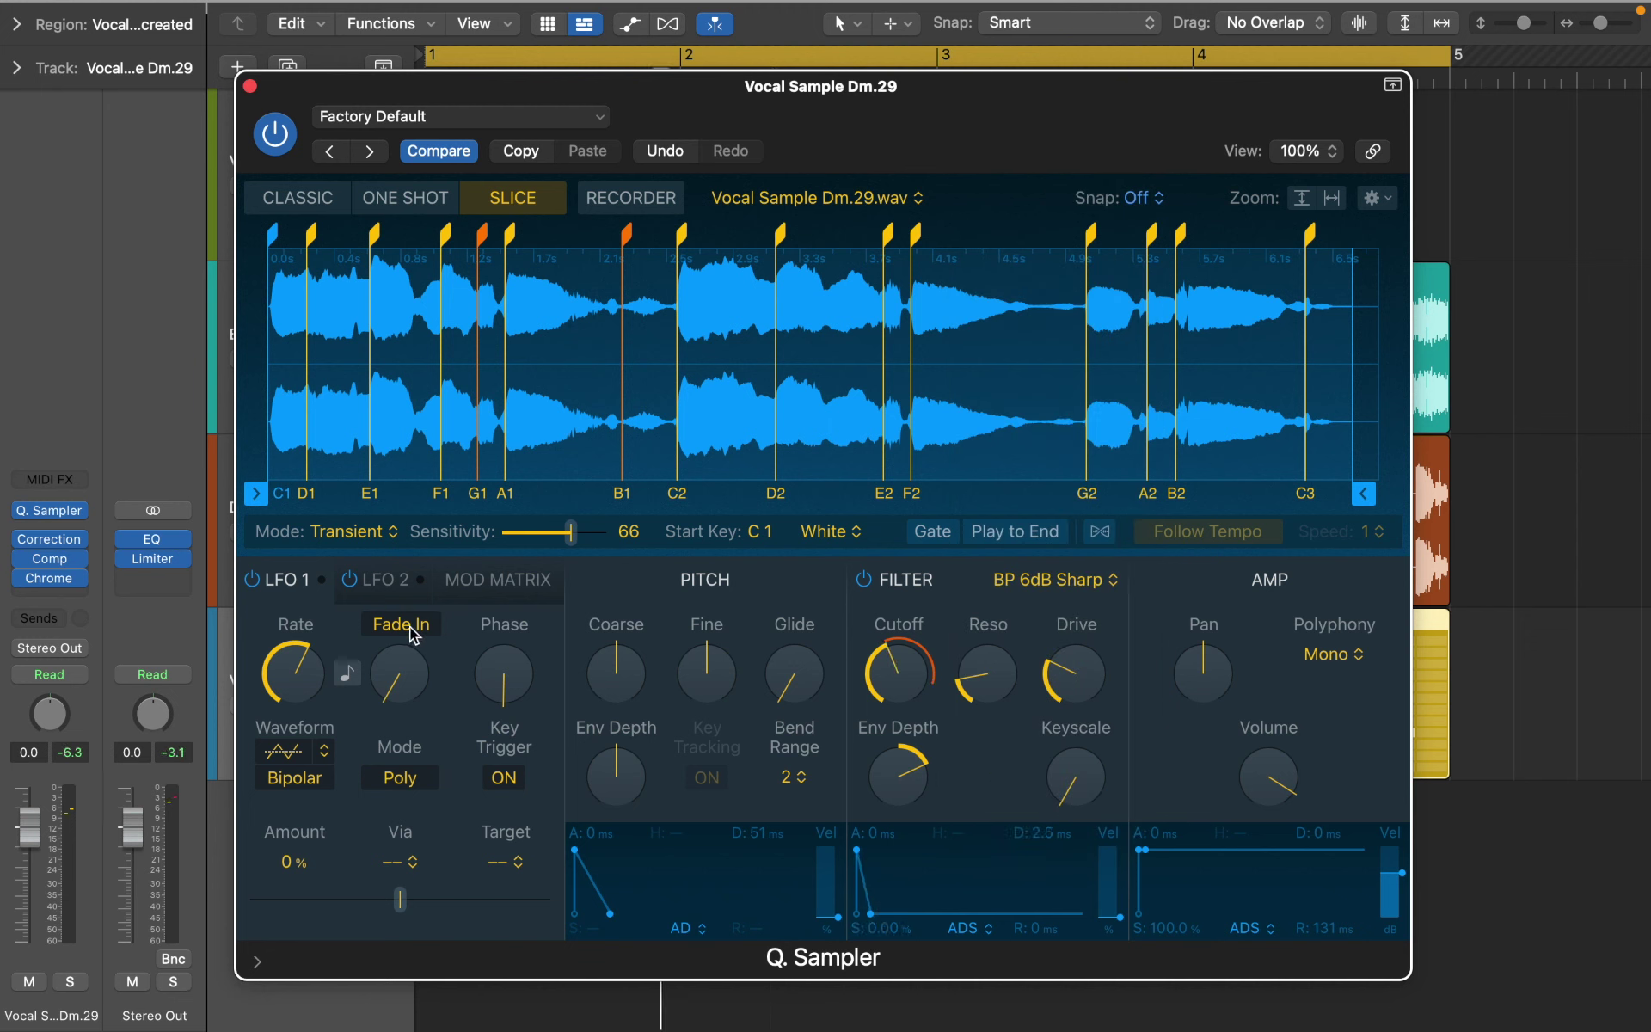
- Route LFO 1 to Pan at +42.6% in Mono mode, with key trigger off and a lower tempo-synced rate
{"action": "left_click", "coordinate": [505, 863]}
{"action": "scroll", "coordinate": [505, 868], "scroll_direction": "down", "scroll_amount": 5}
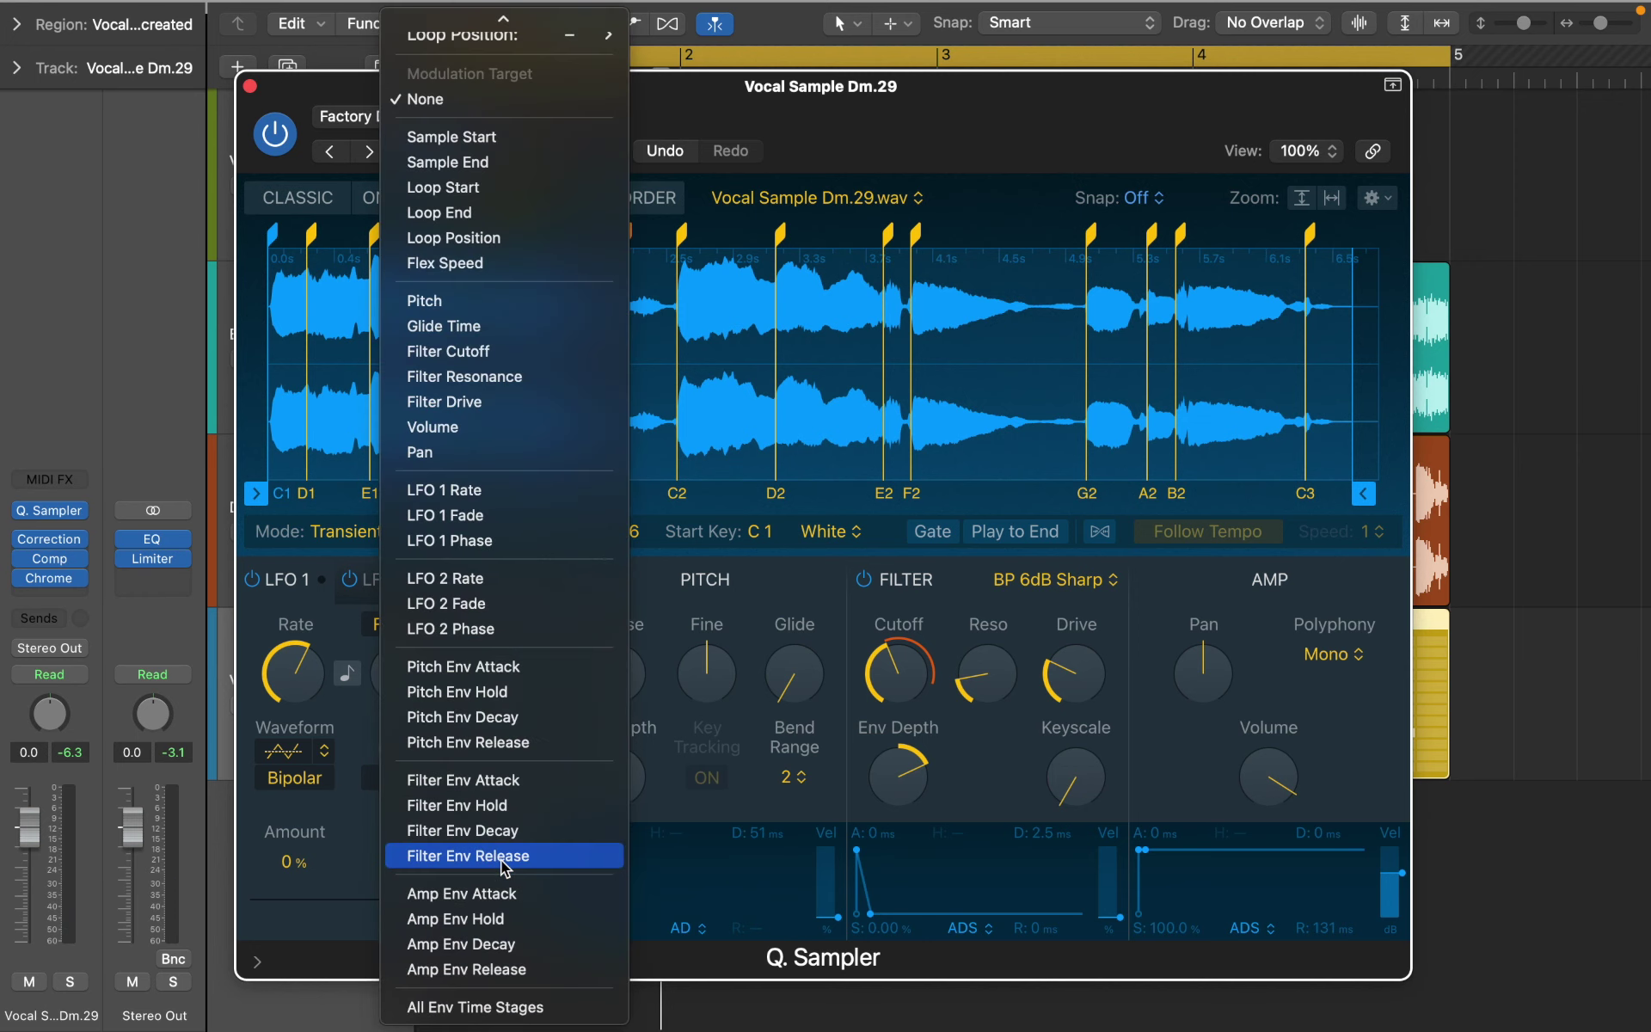
{"action": "left_click", "coordinate": [472, 454]}
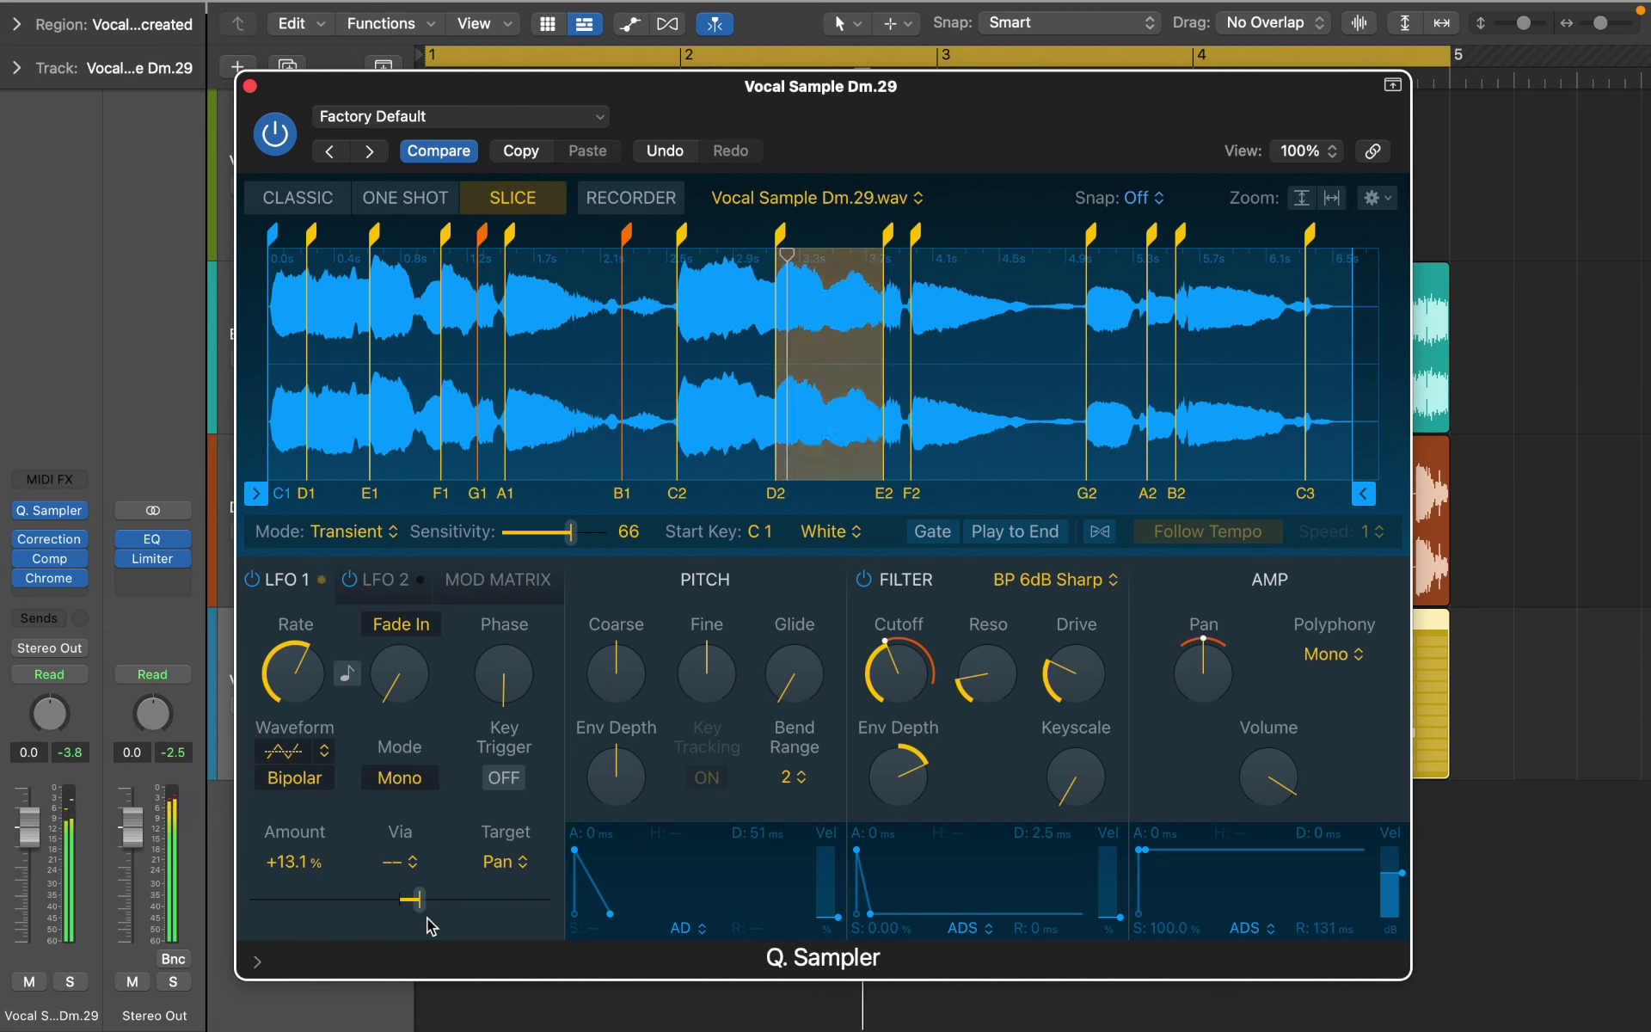
{"action": "left_click_drag", "start_coordinate": [420, 901], "coordinate": [441, 903]}
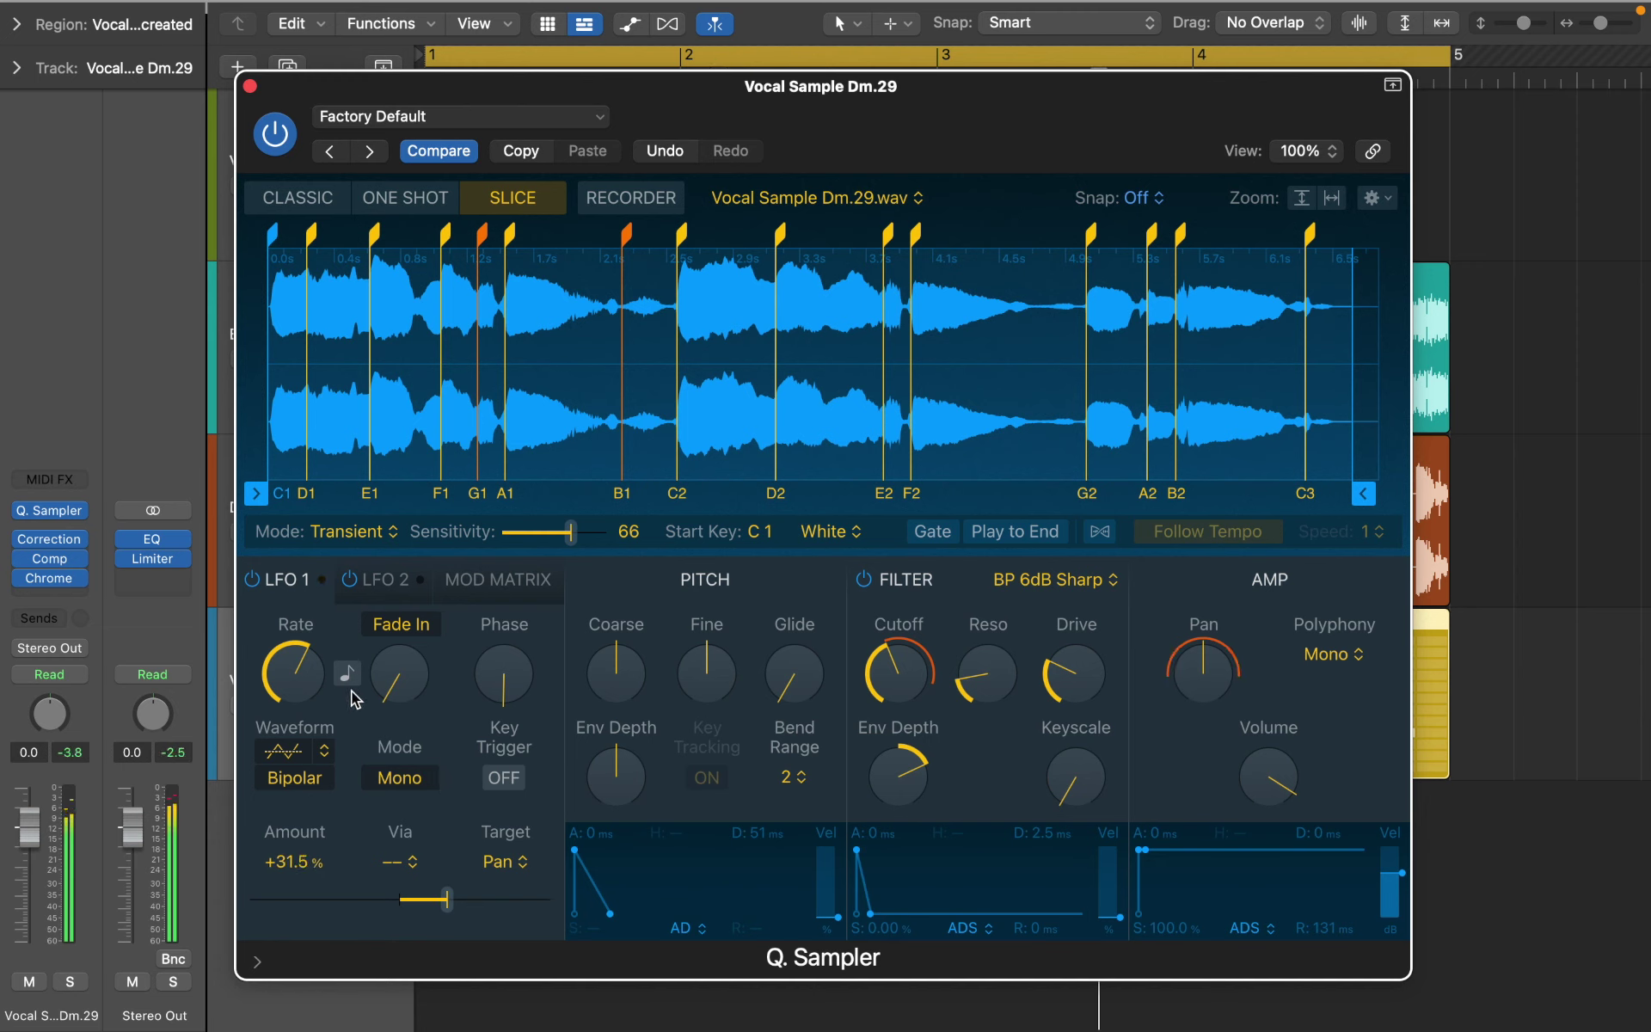
{"action": "left_click_drag", "start_coordinate": [269, 674], "coordinate": [265, 739]}
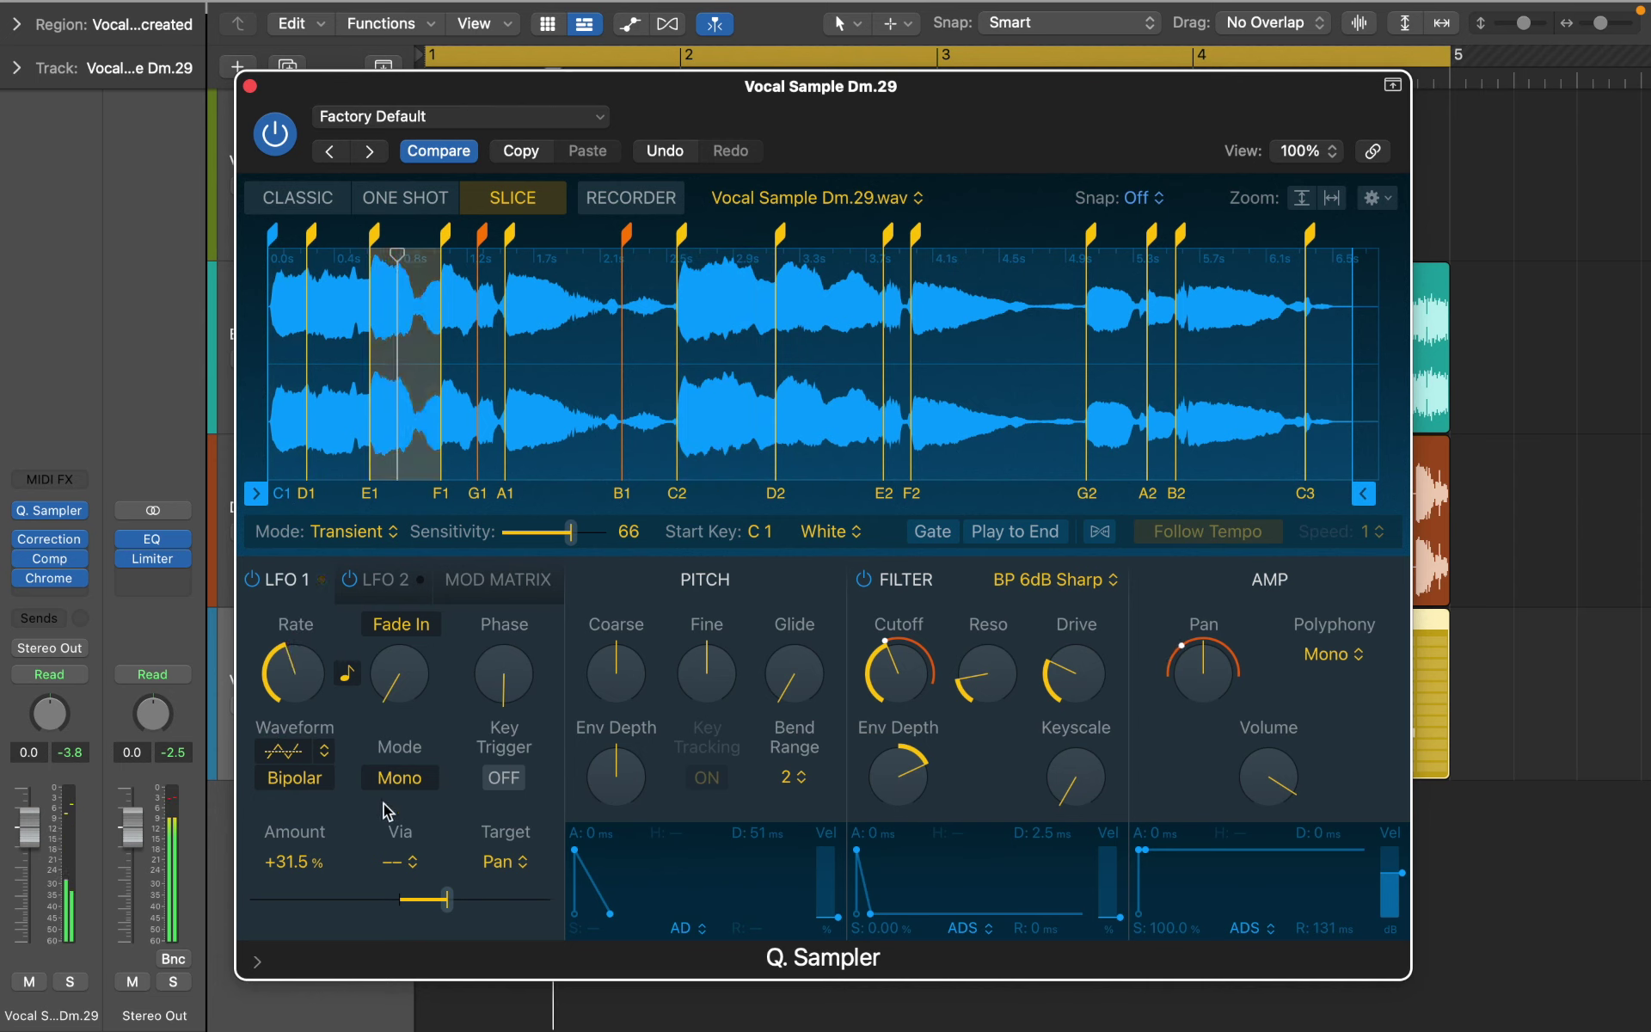
{"action": "left_click_drag", "start_coordinate": [446, 900], "coordinate": [468, 901]}
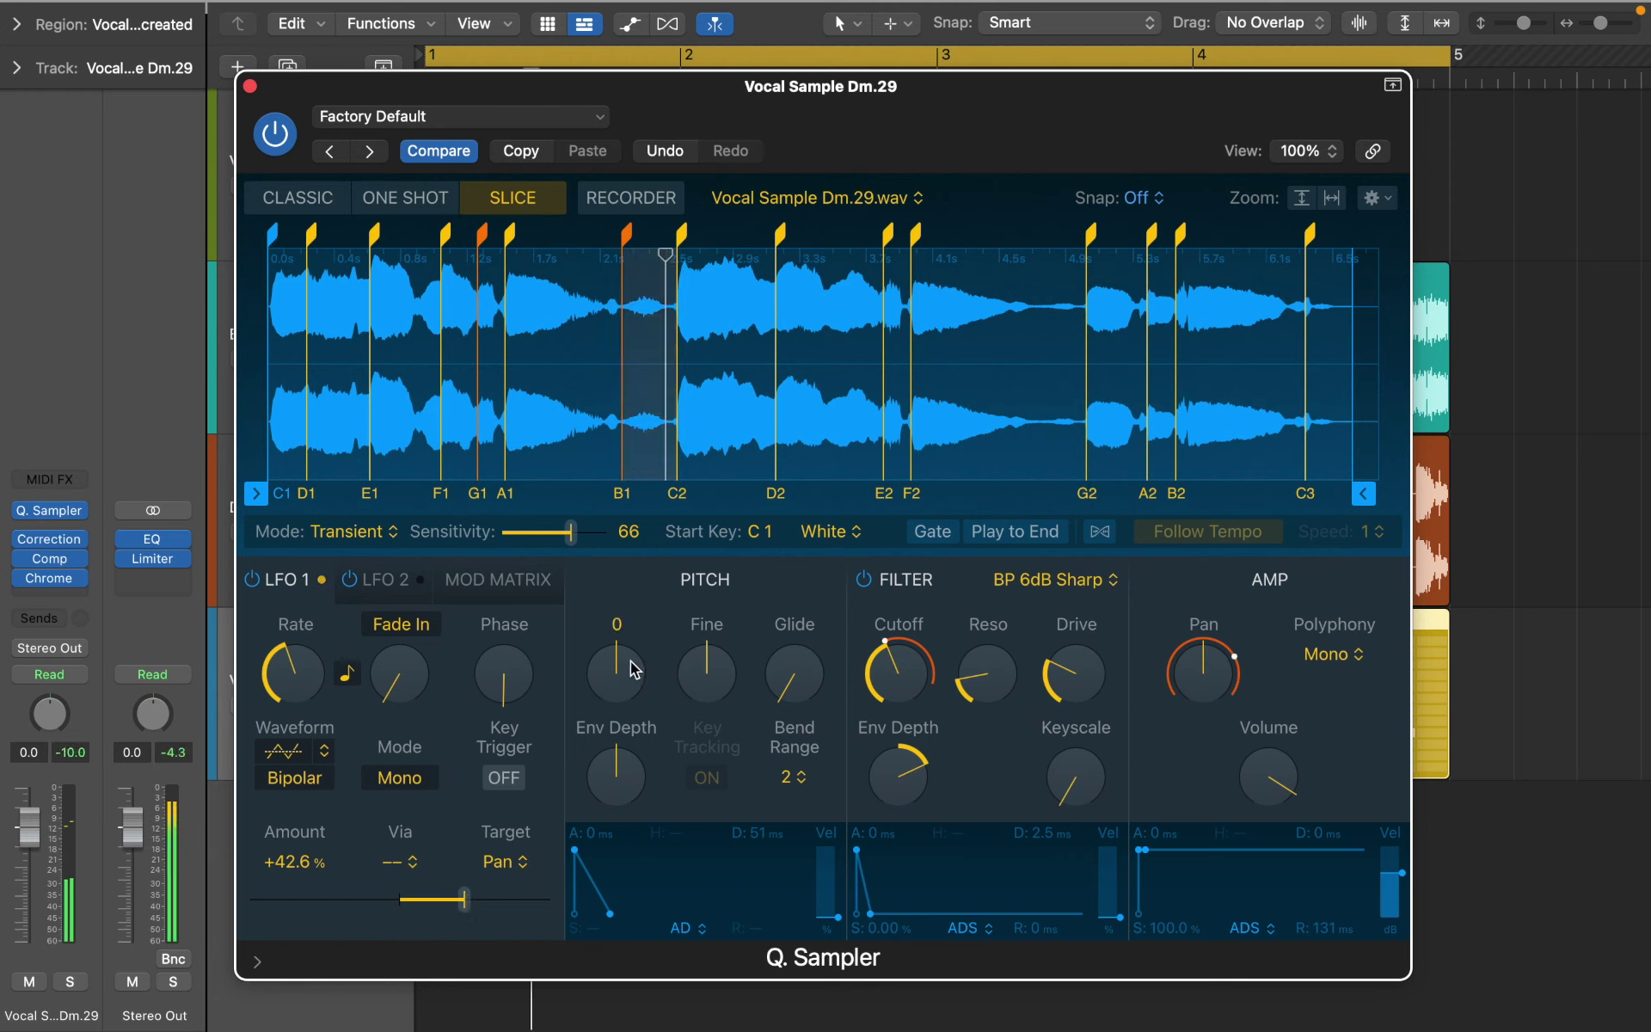
- Raise the sampler's coarse pitch and set the filter cutoff to 48.7%
{"action": "left_click_drag", "start_coordinate": [615, 674], "coordinate": [663, 604]}
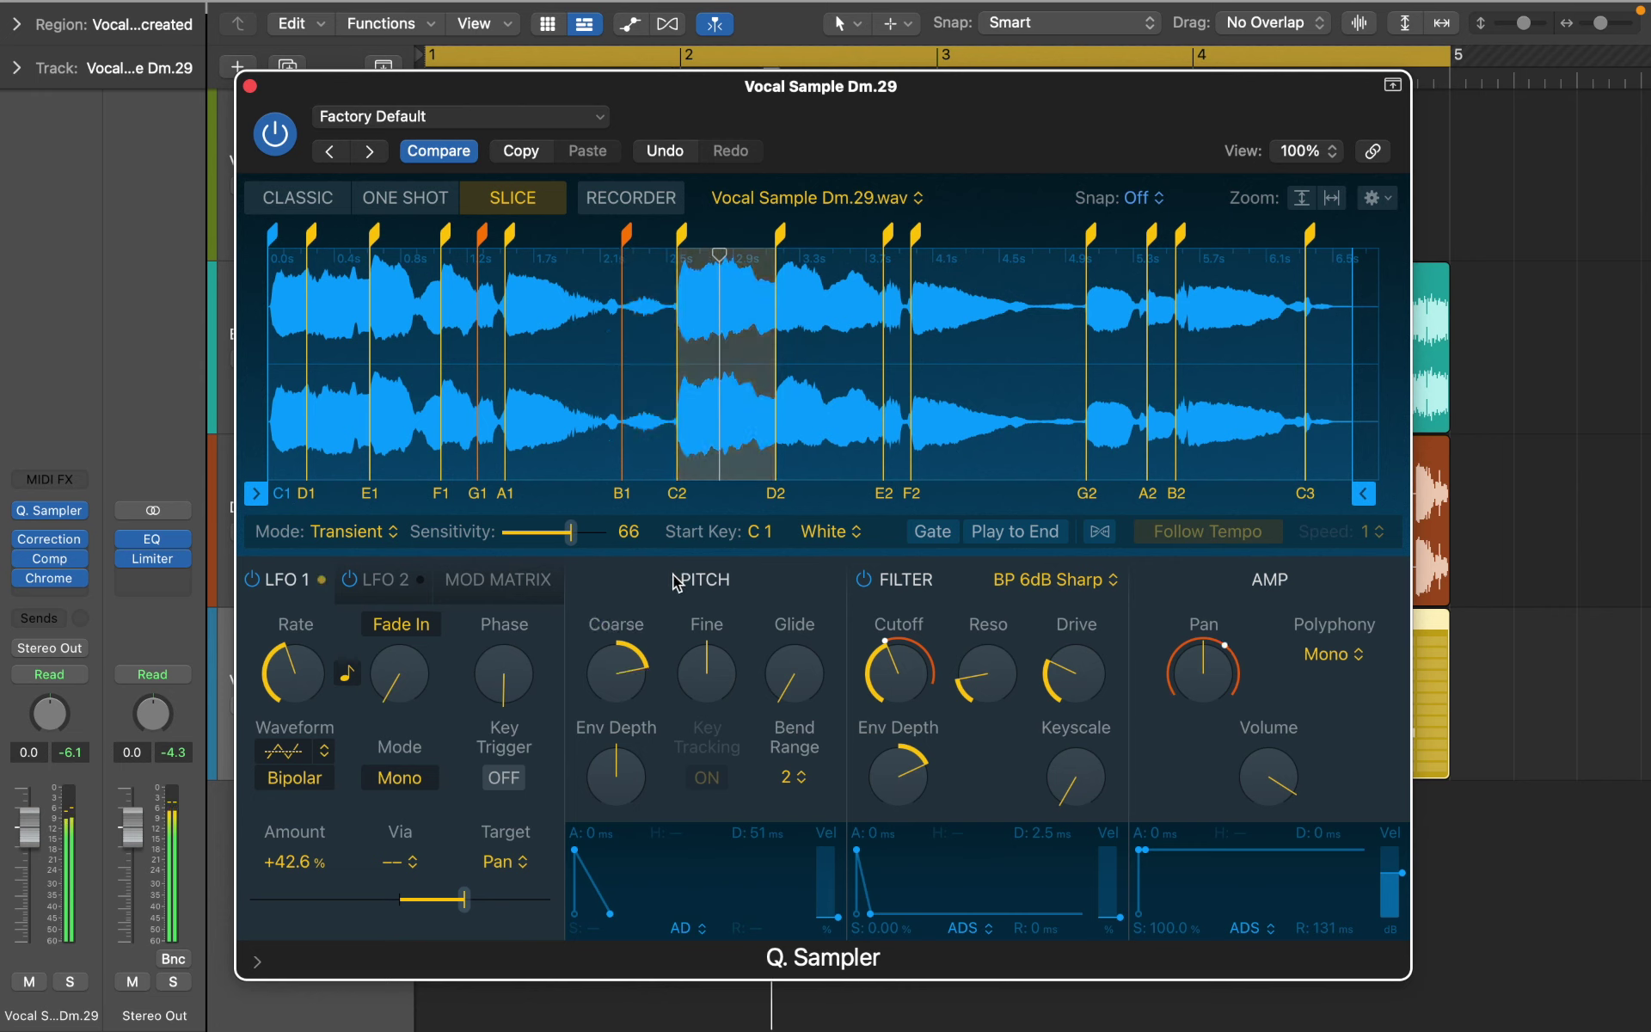
{"action": "left_click_drag", "start_coordinate": [914, 672], "coordinate": [915, 658]}
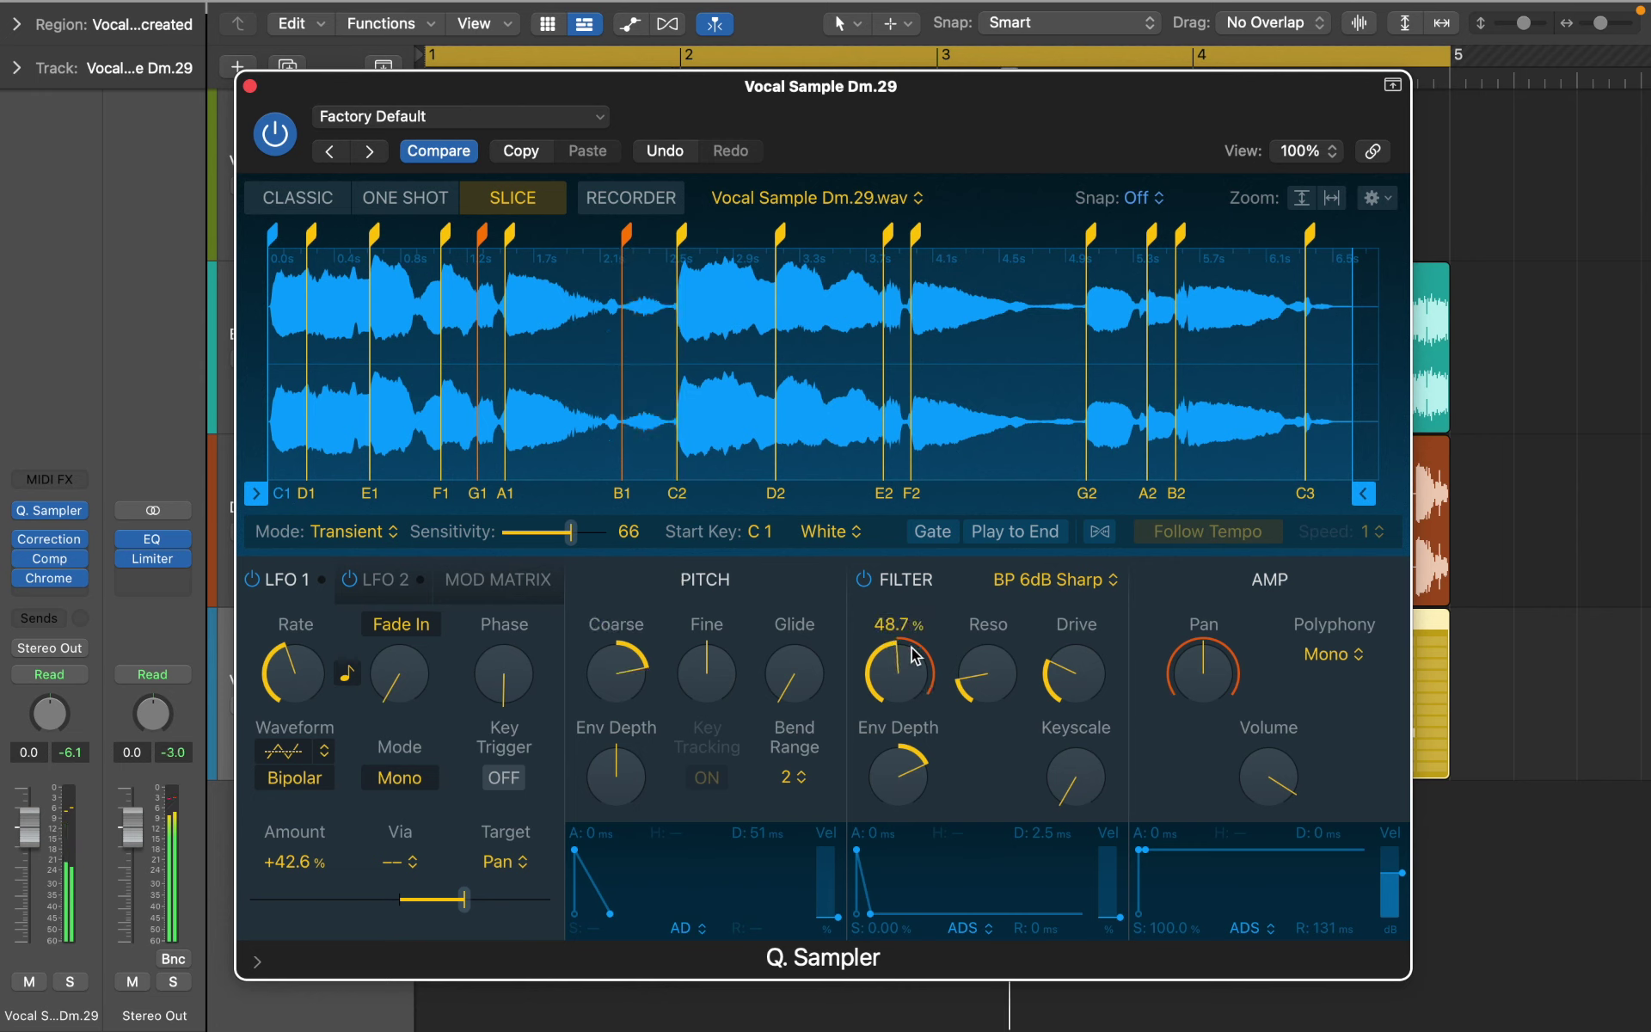
- Raise the sampler's amp volume, and try a 130 ms glide before returning it to zero
{"action": "left_click_drag", "start_coordinate": [1269, 765], "coordinate": [1271, 745]}
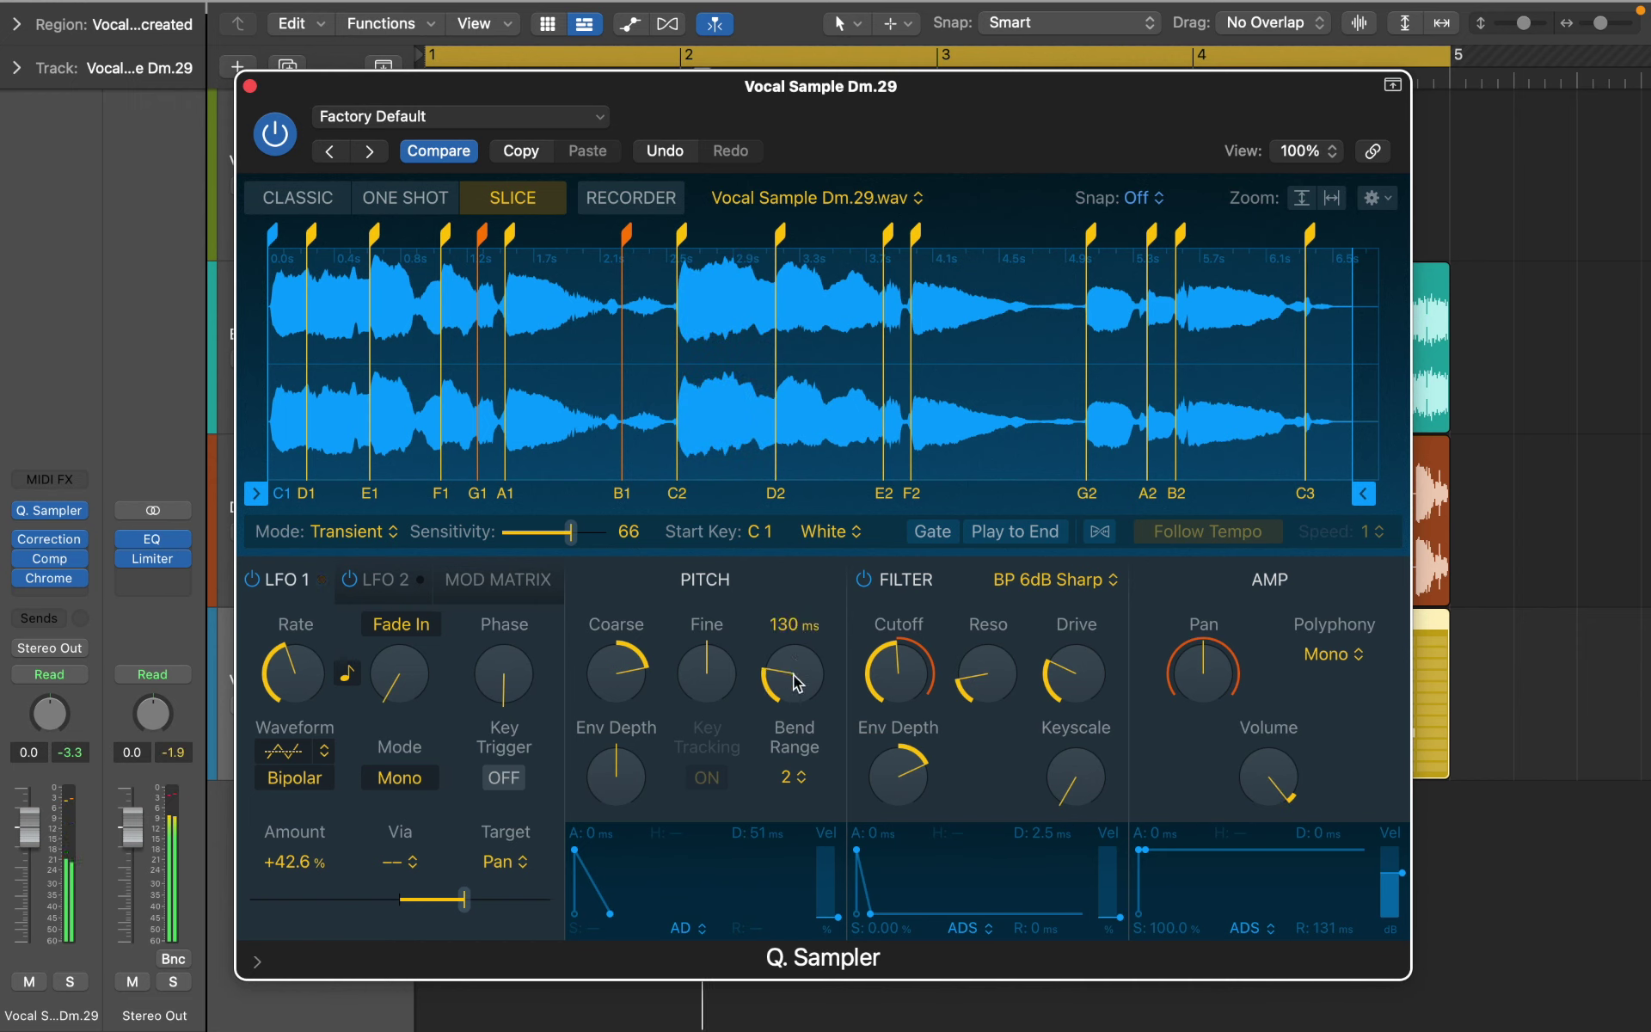
{"action": "left_click_drag", "start_coordinate": [797, 682], "coordinate": [795, 771]}
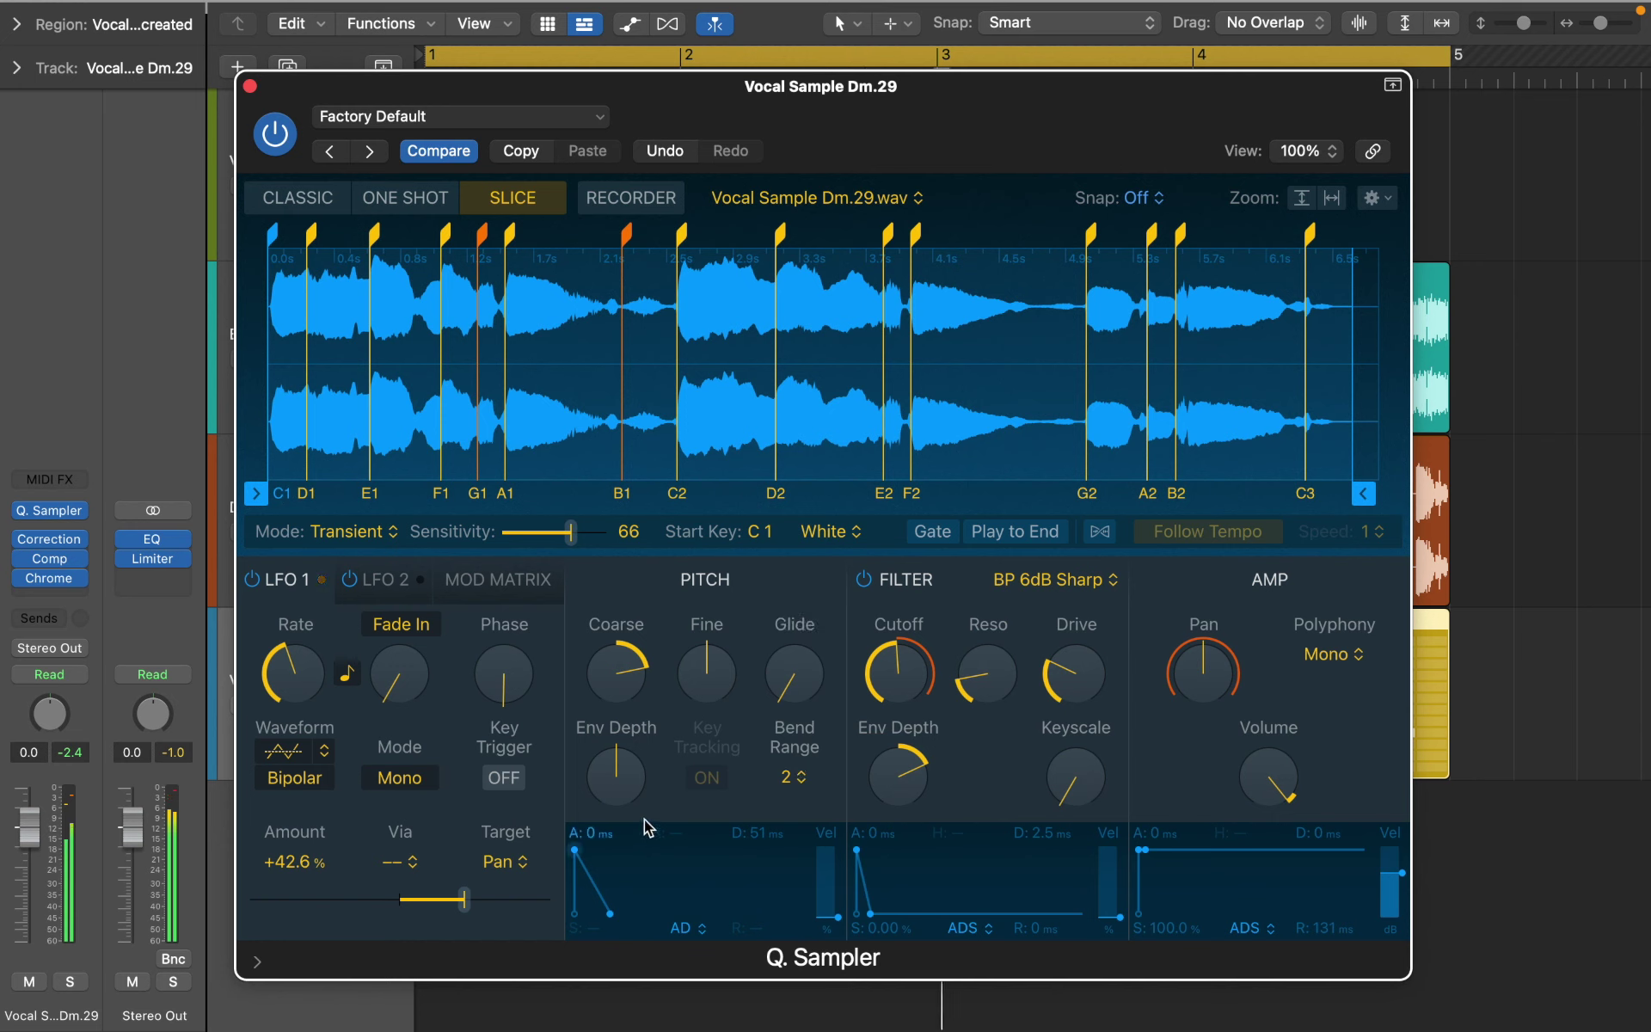
- Try pitch envelope depths of -1200 and 1200 cents, and reset the depth to zero
{"action": "left_click_drag", "start_coordinate": [625, 972], "coordinate": [622, 1002]}
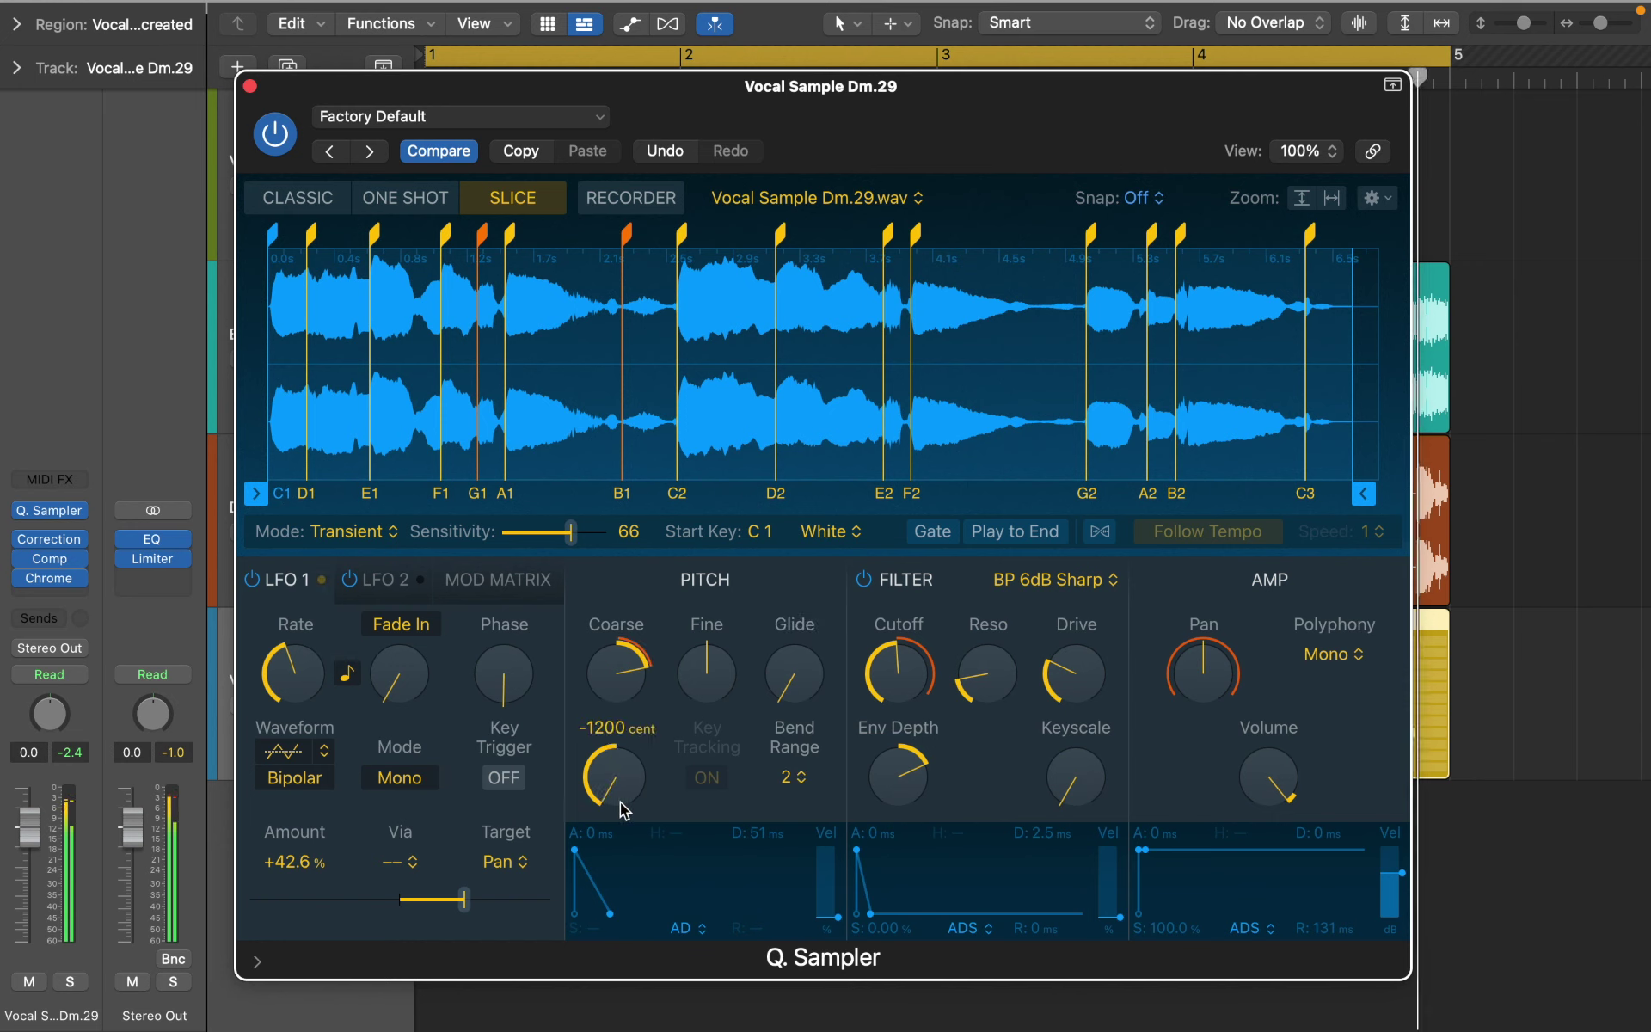
{"action": "left_click_drag", "start_coordinate": [623, 809], "coordinate": [634, 793]}
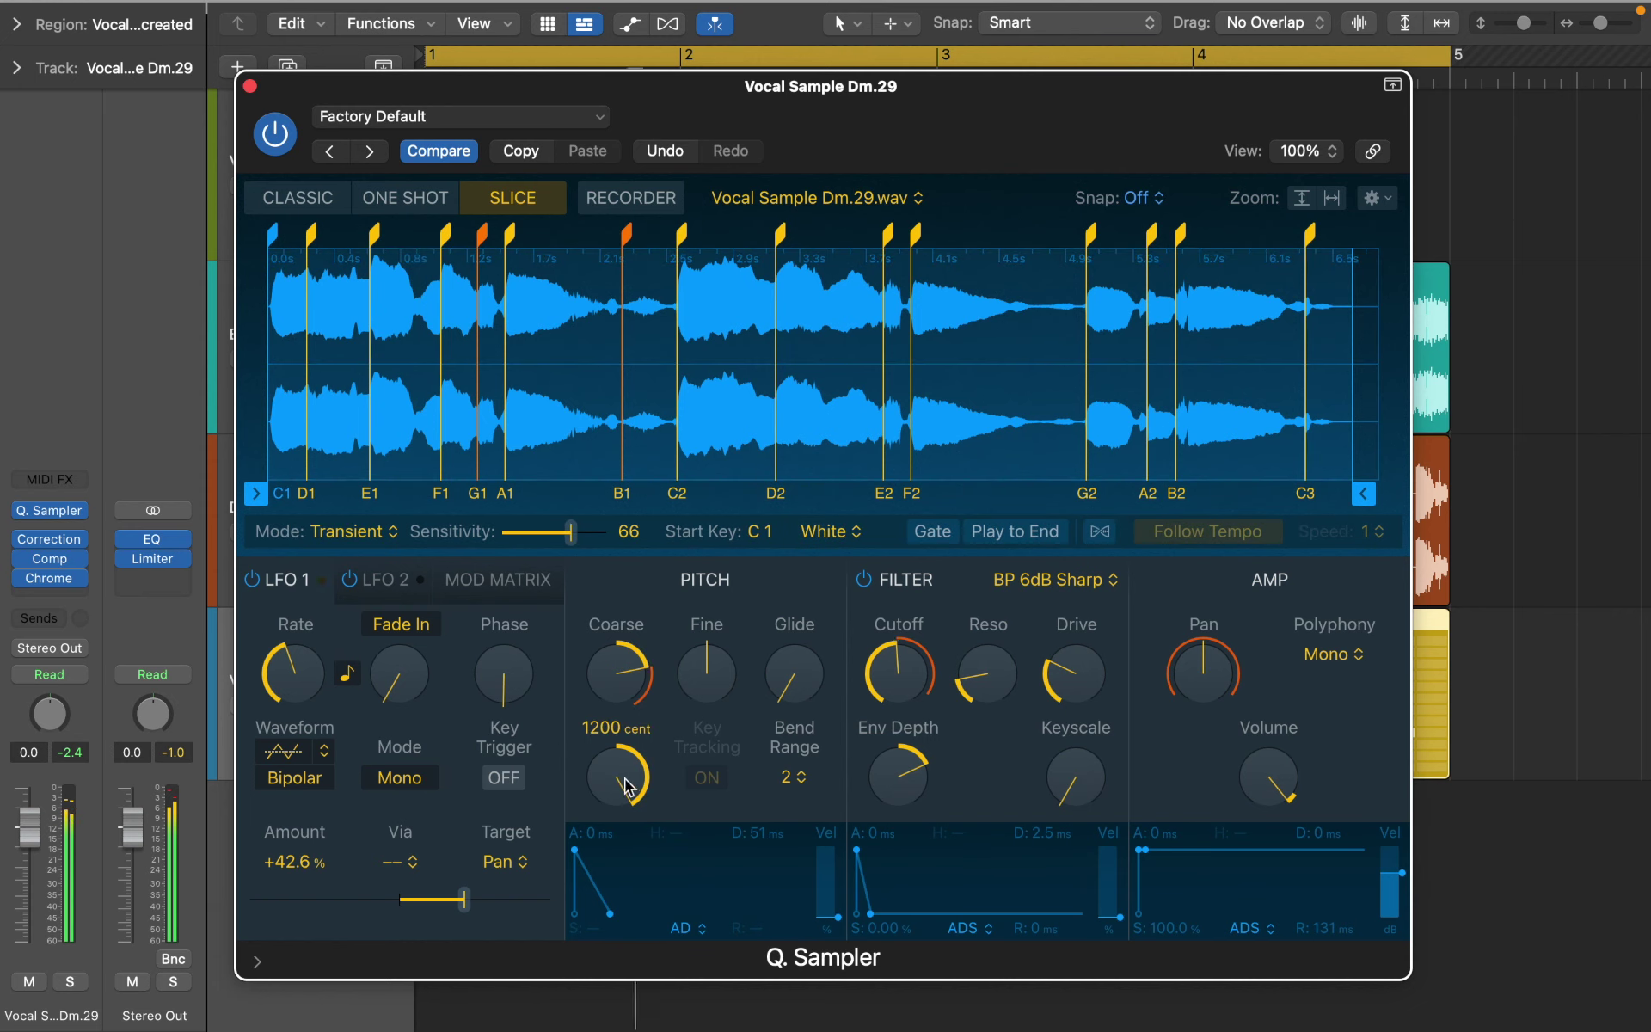
{"action": "left_click", "coordinate": [626, 780], "text": "alt"}
- Turn on Follow Tempo, and try coarse pitches of -9, -4 and -6 before resetting the coarse pitch to 0
{"action": "left_click_drag", "start_coordinate": [624, 676], "coordinate": [617, 829]}
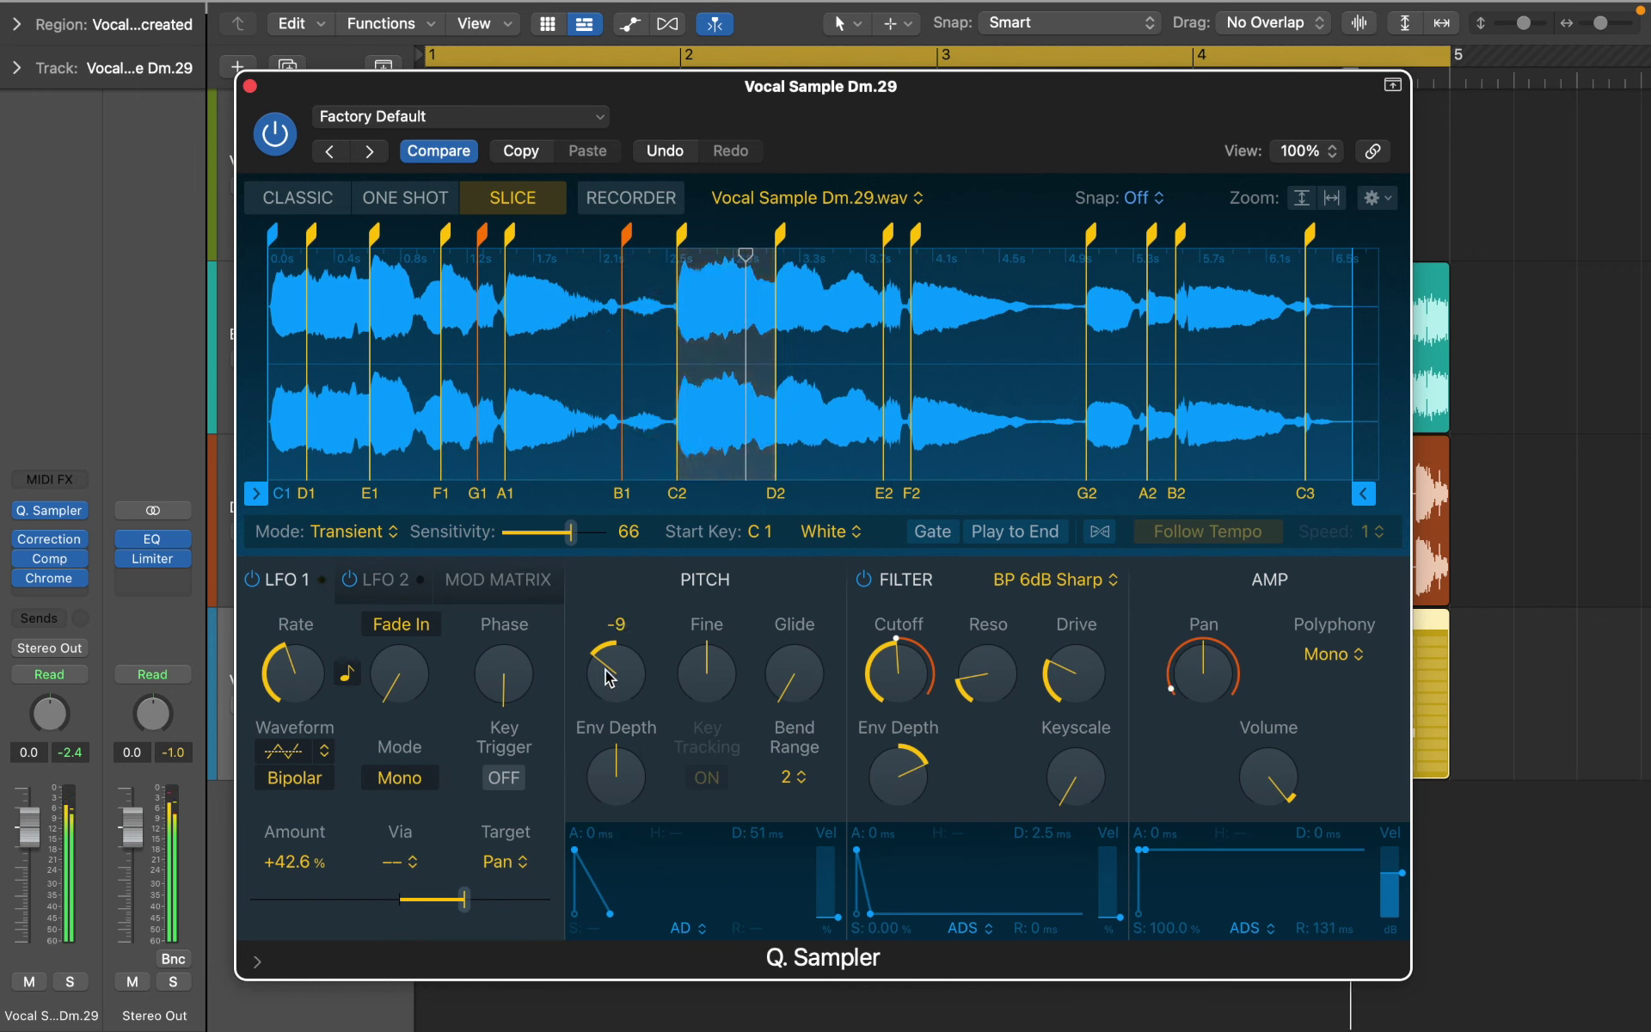
{"action": "left_click_drag", "start_coordinate": [608, 675], "coordinate": [626, 654]}
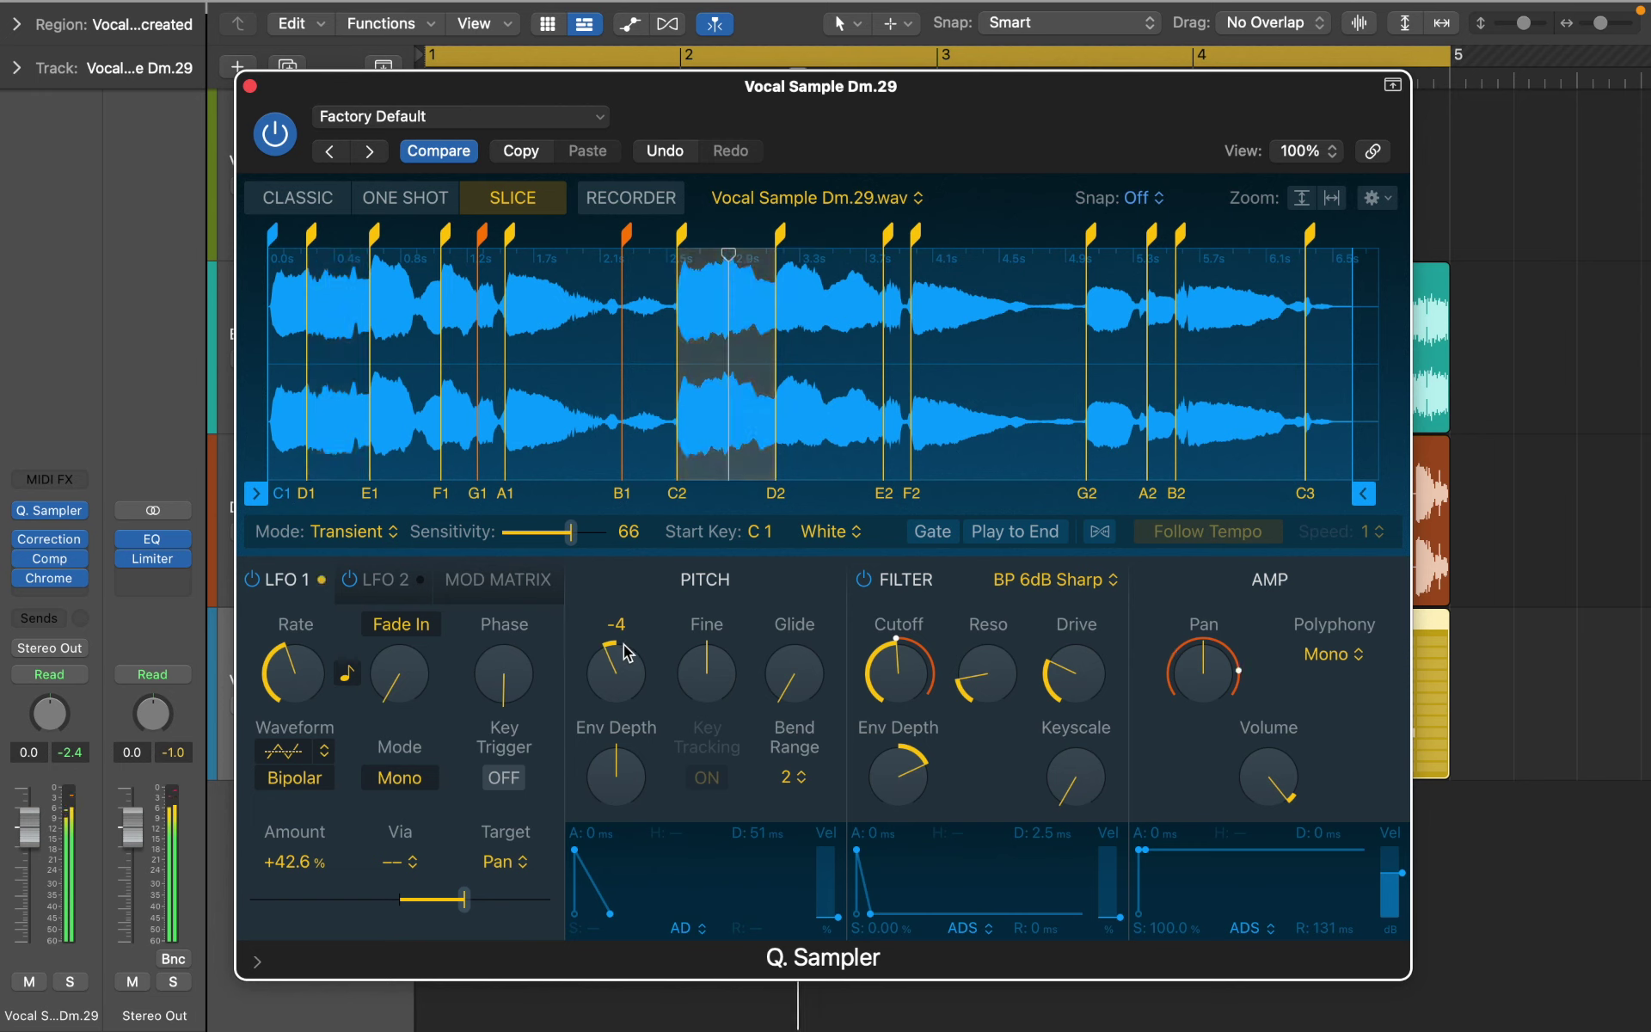
{"action": "left_click", "coordinate": [1204, 530]}
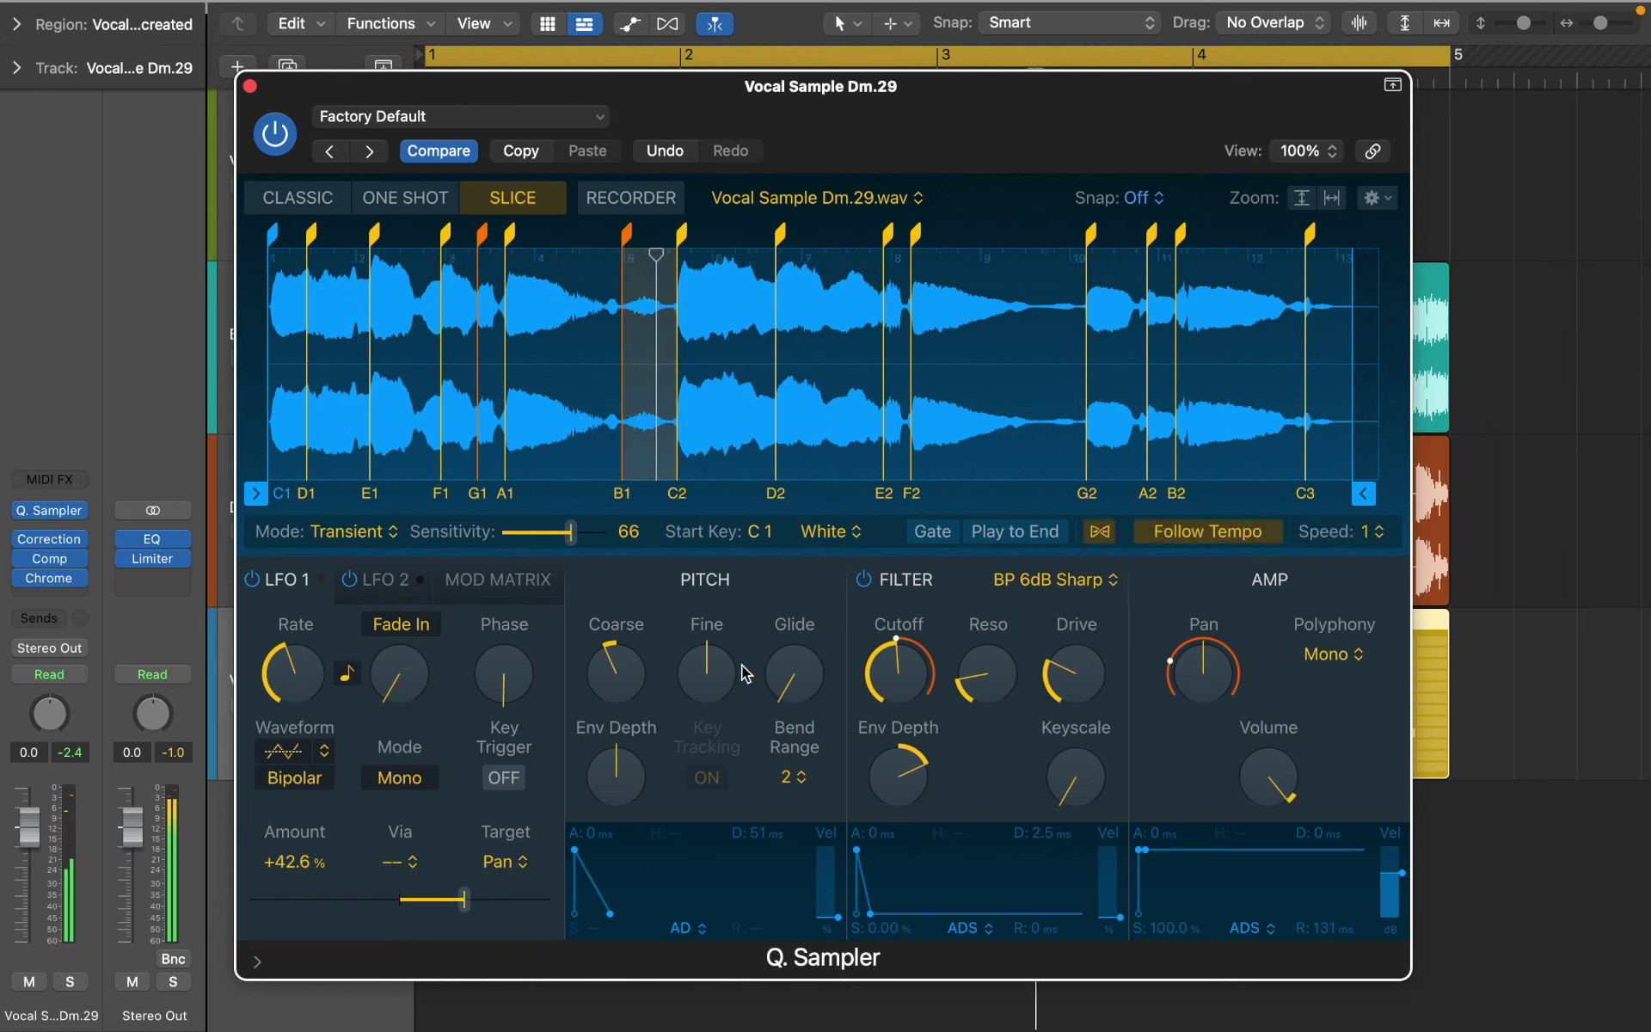
{"action": "left_click_drag", "start_coordinate": [626, 678], "coordinate": [626, 683]}
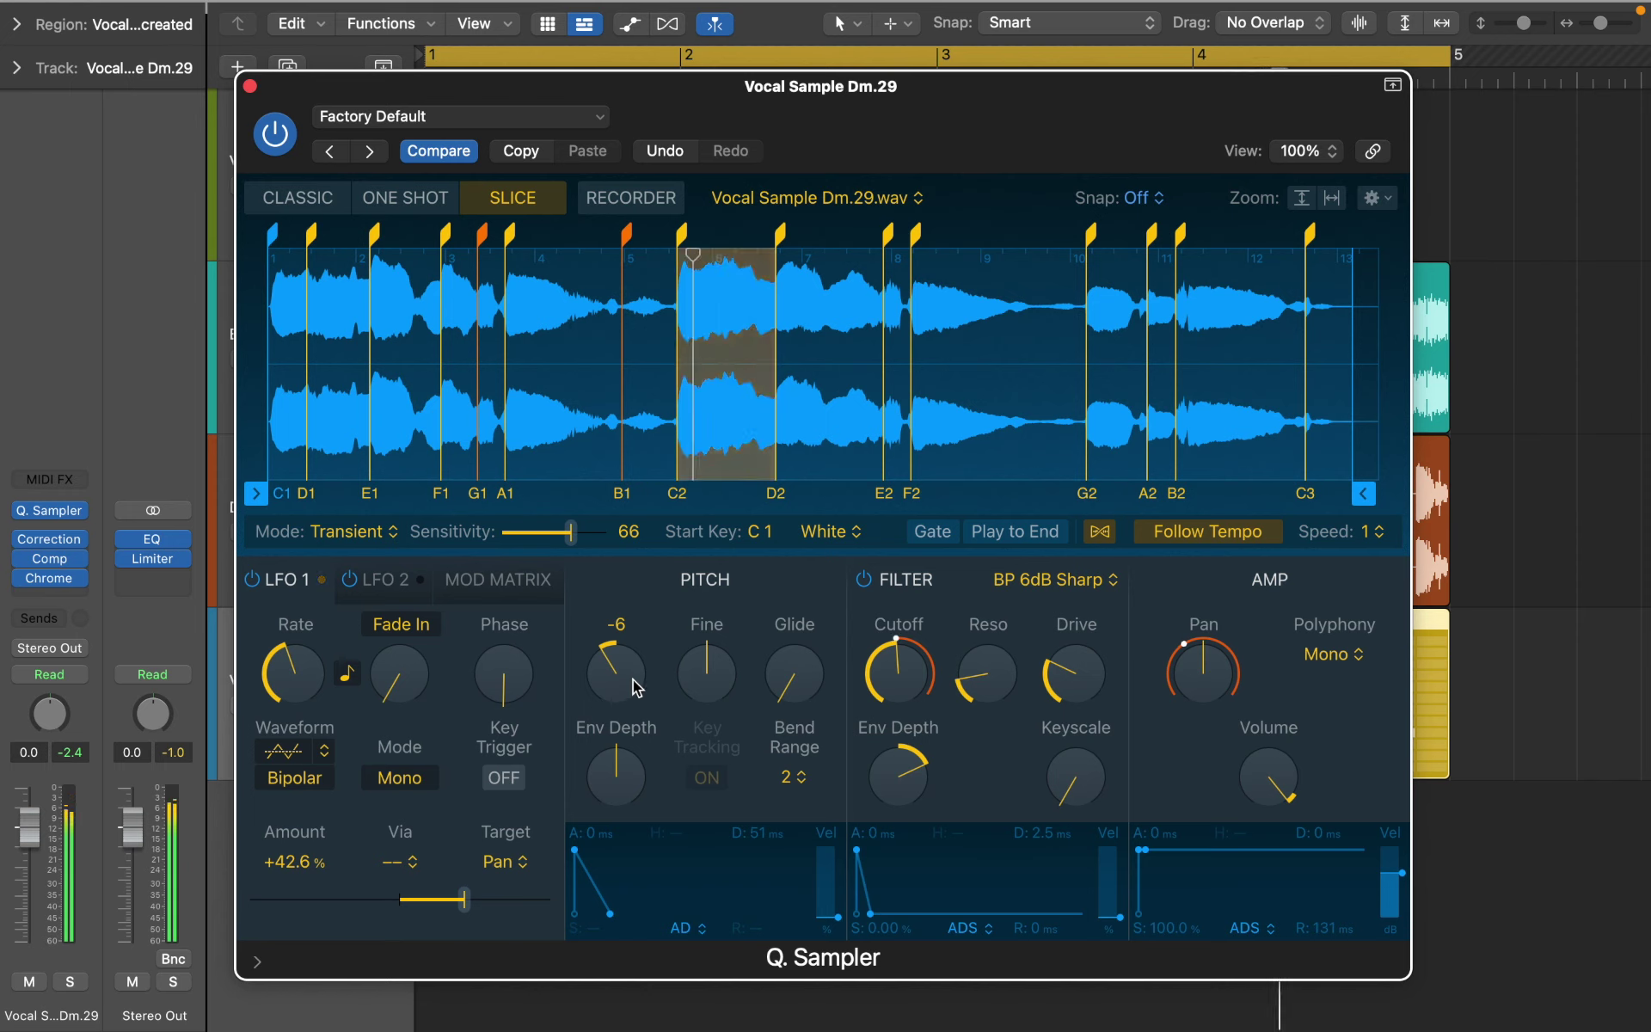
{"action": "left_click", "coordinate": [623, 681], "text": "alt"}
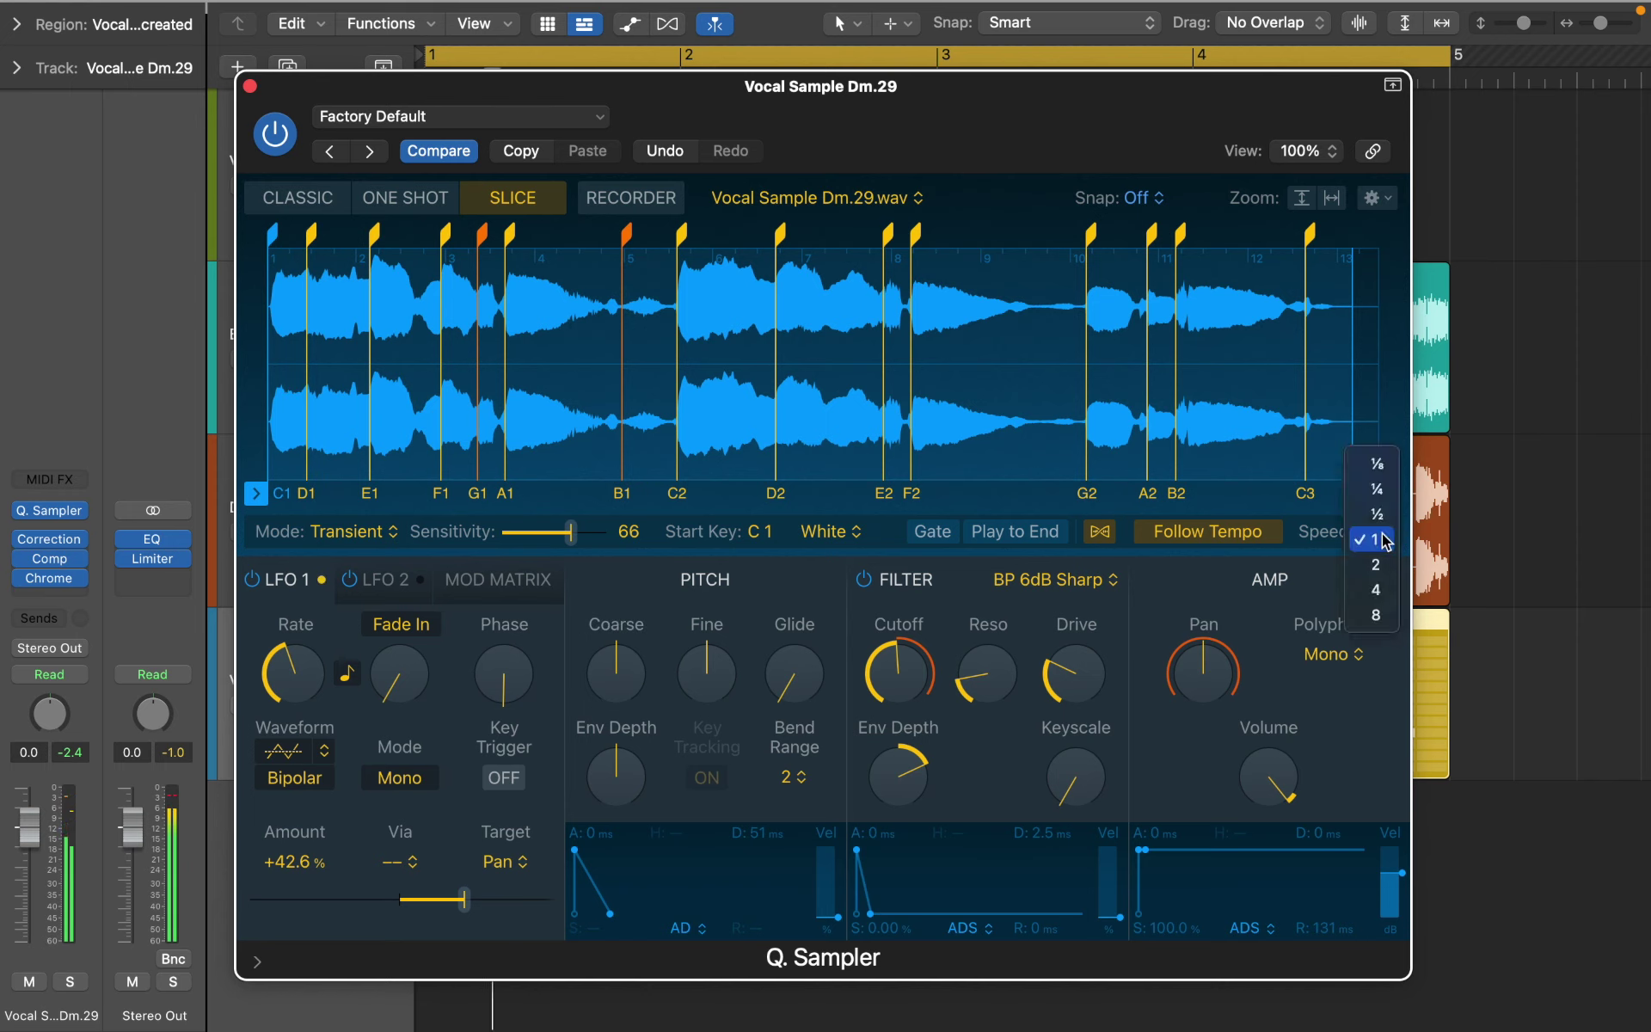
- Turn on Play to End, and try slice playback speeds of 1/2, 4 and 2 before returning the speed to 1
{"action": "left_click", "coordinate": [1376, 513]}
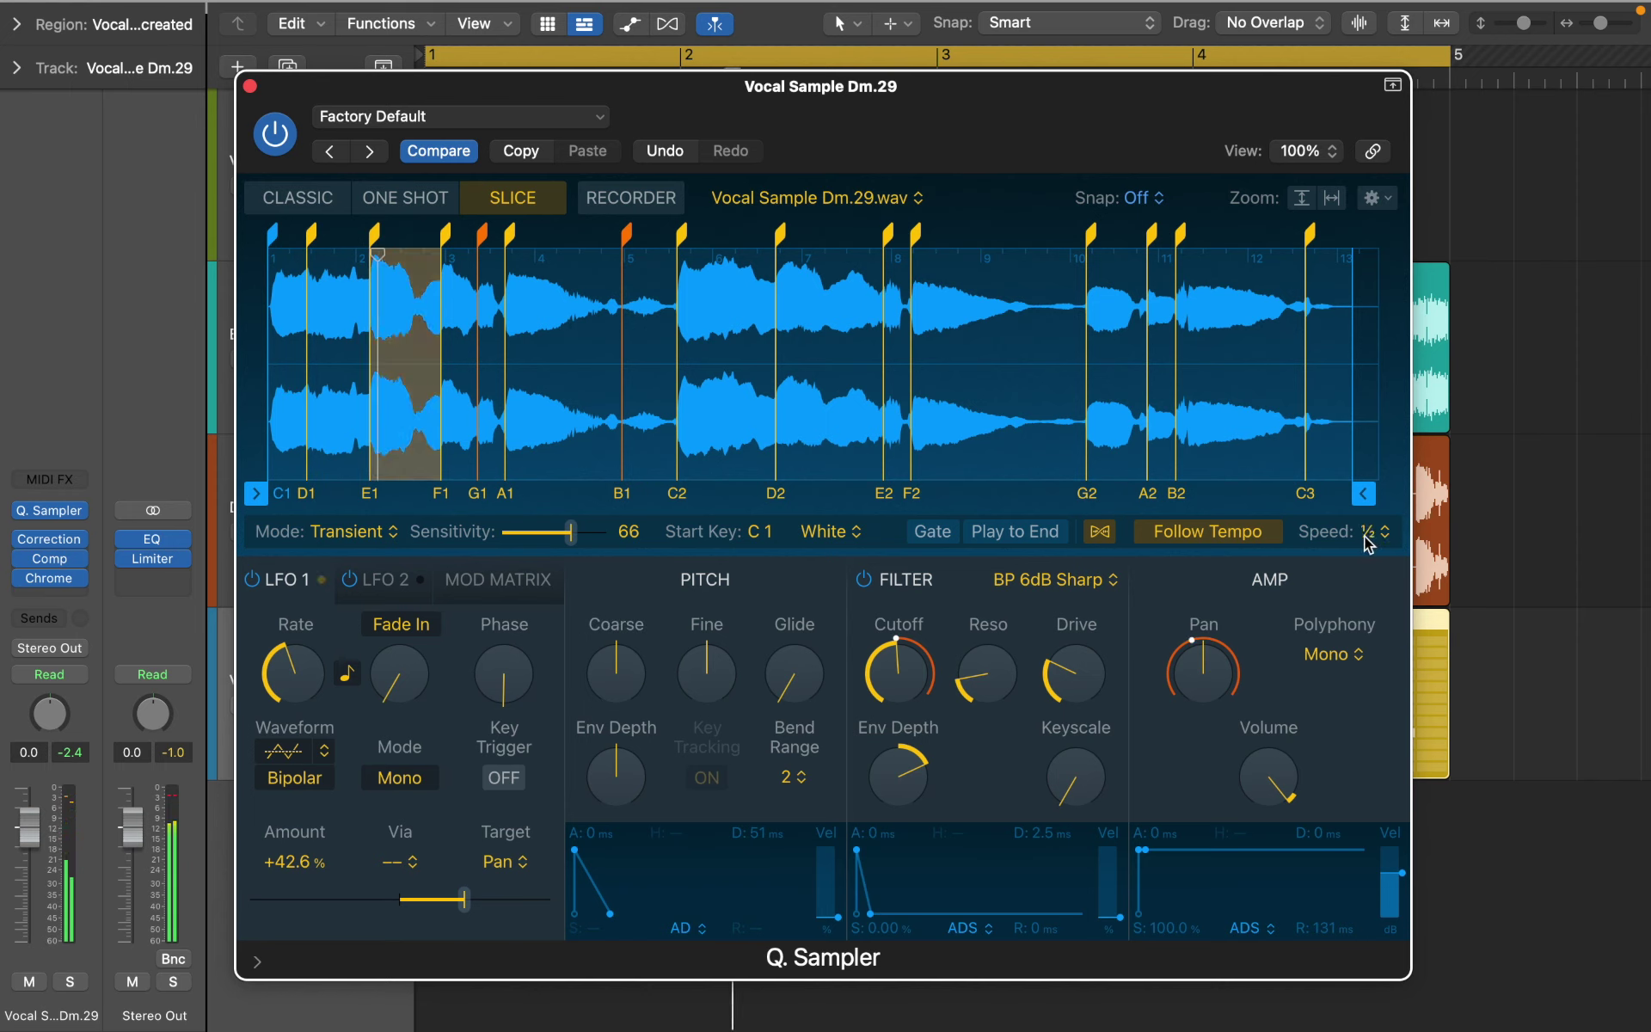
{"action": "left_click", "coordinate": [1368, 540]}
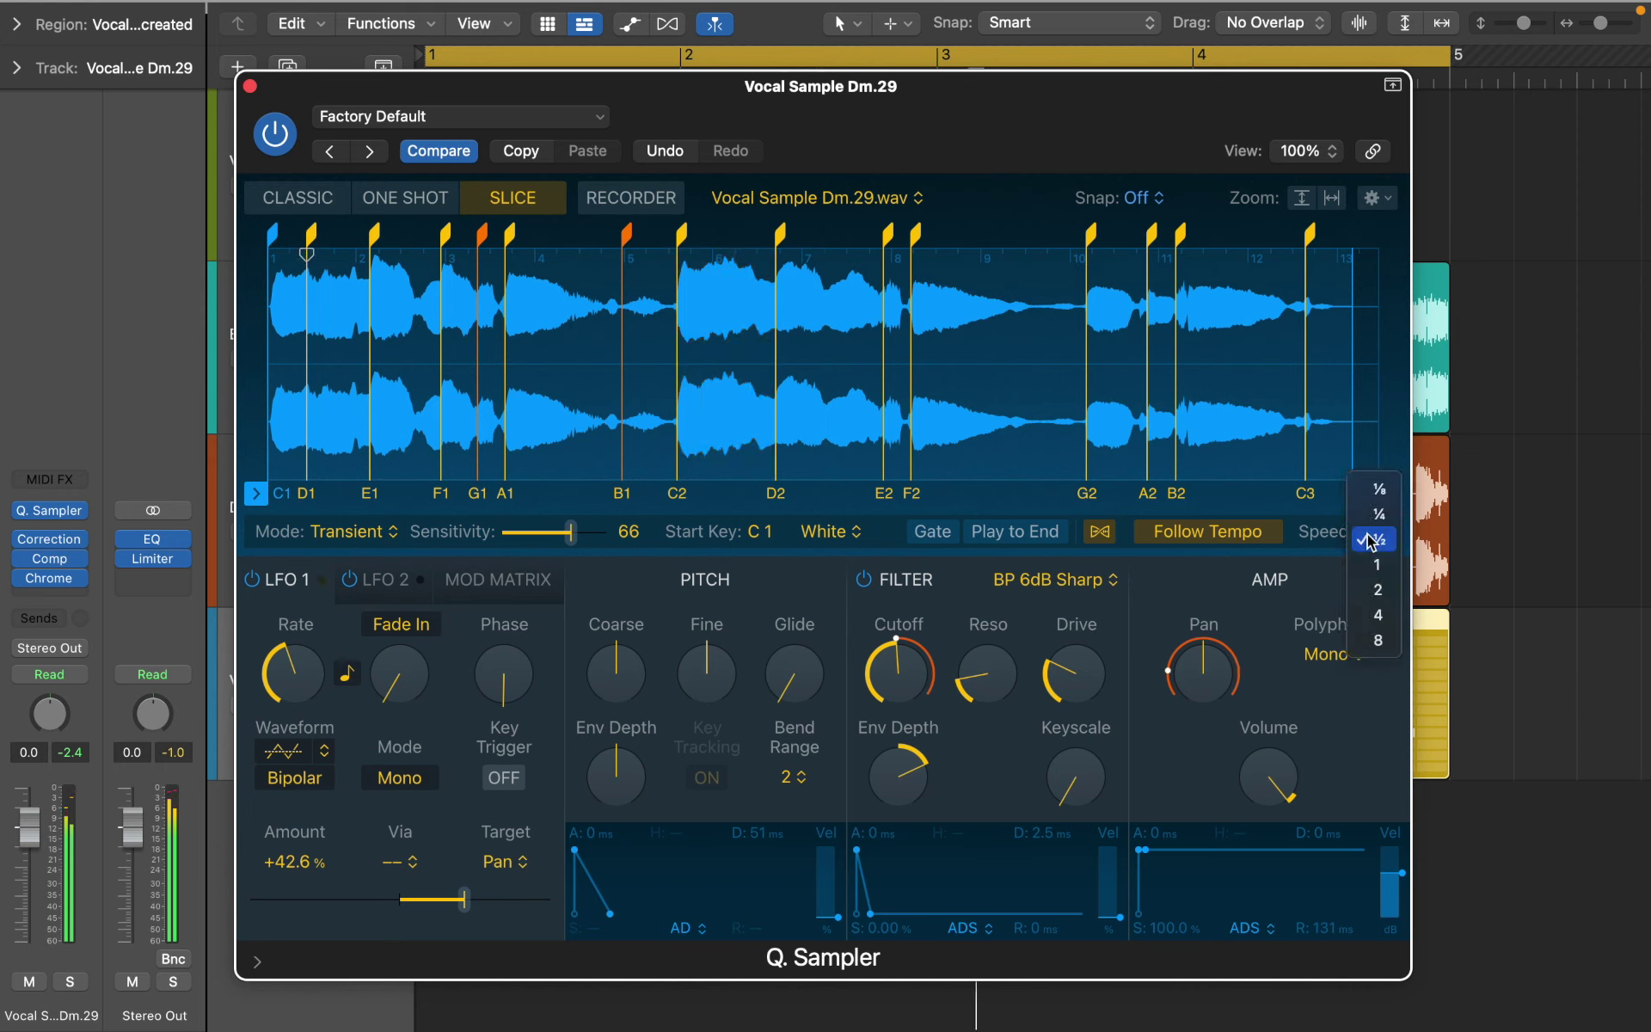
{"action": "left_click", "coordinate": [1370, 614]}
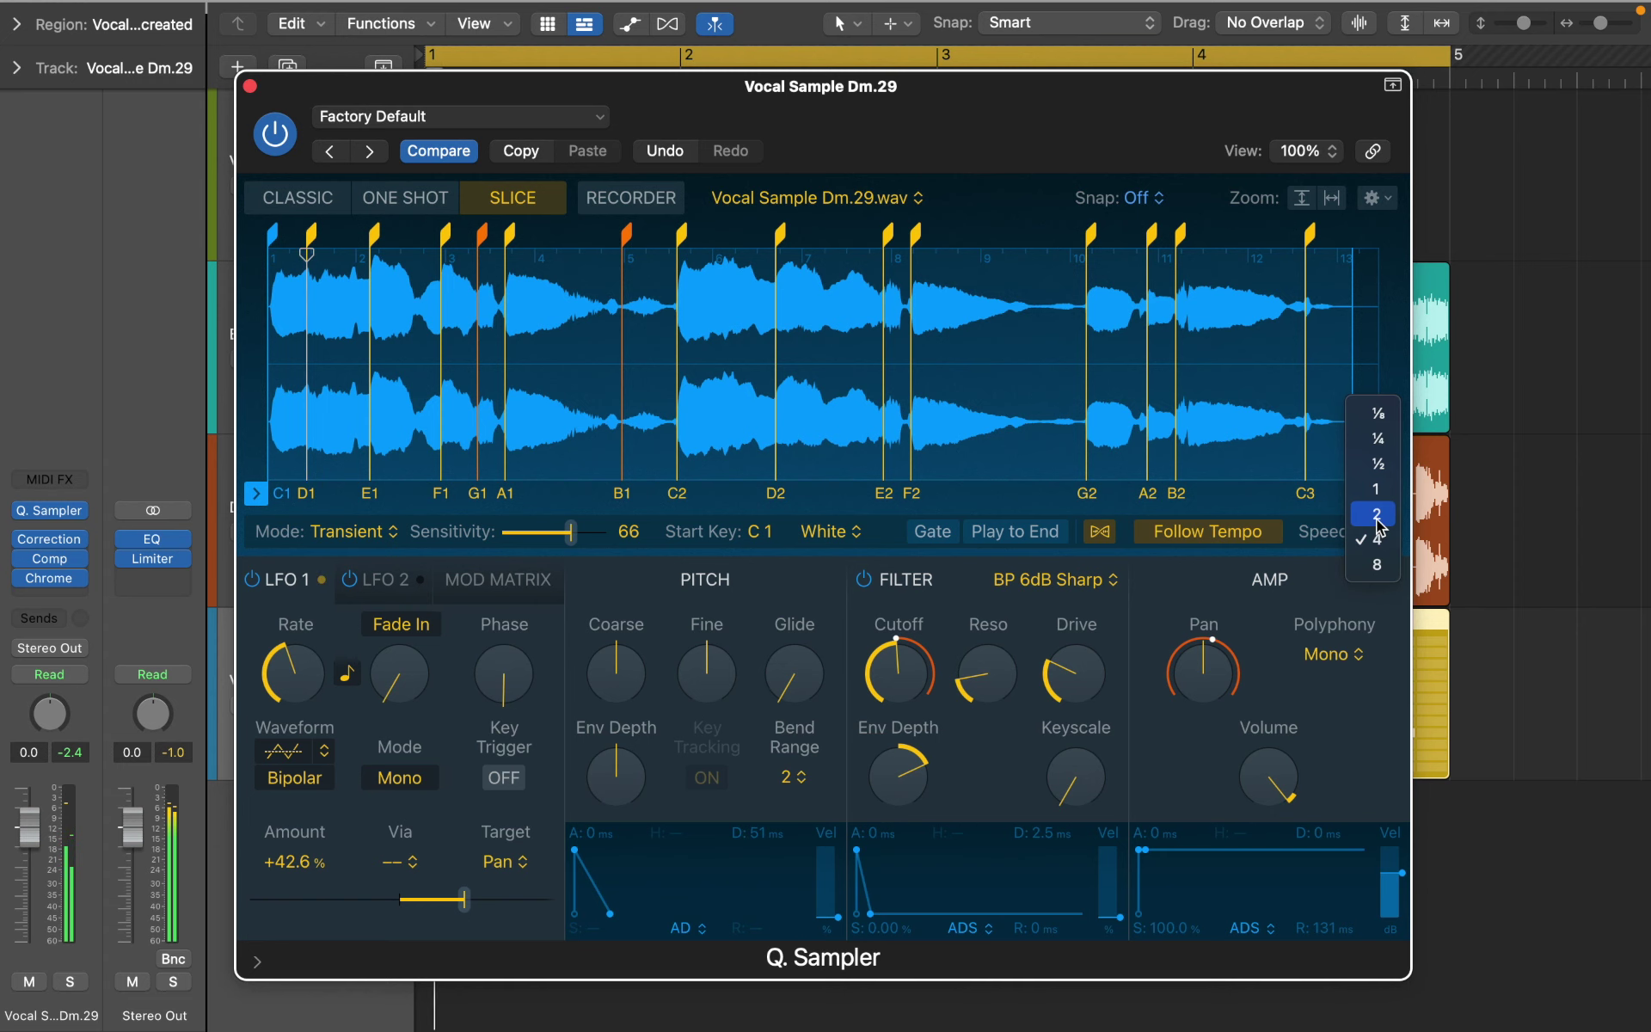
{"action": "left_click", "coordinate": [1016, 538]}
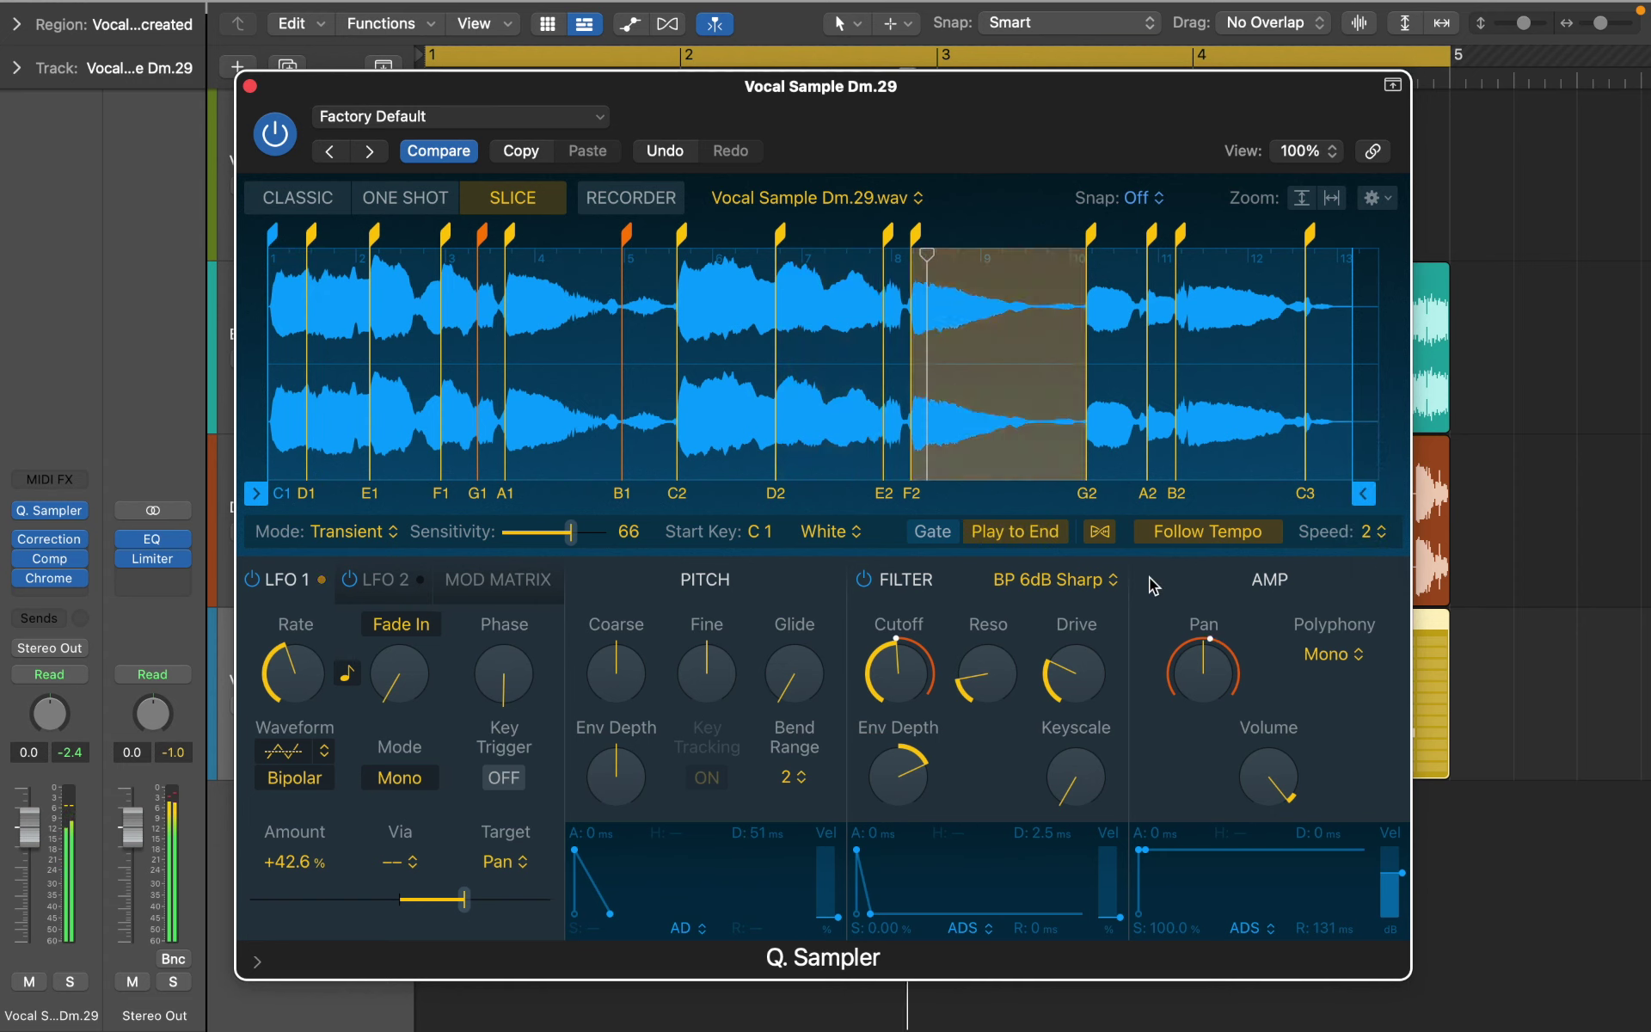
{"action": "left_click", "coordinate": [1322, 539]}
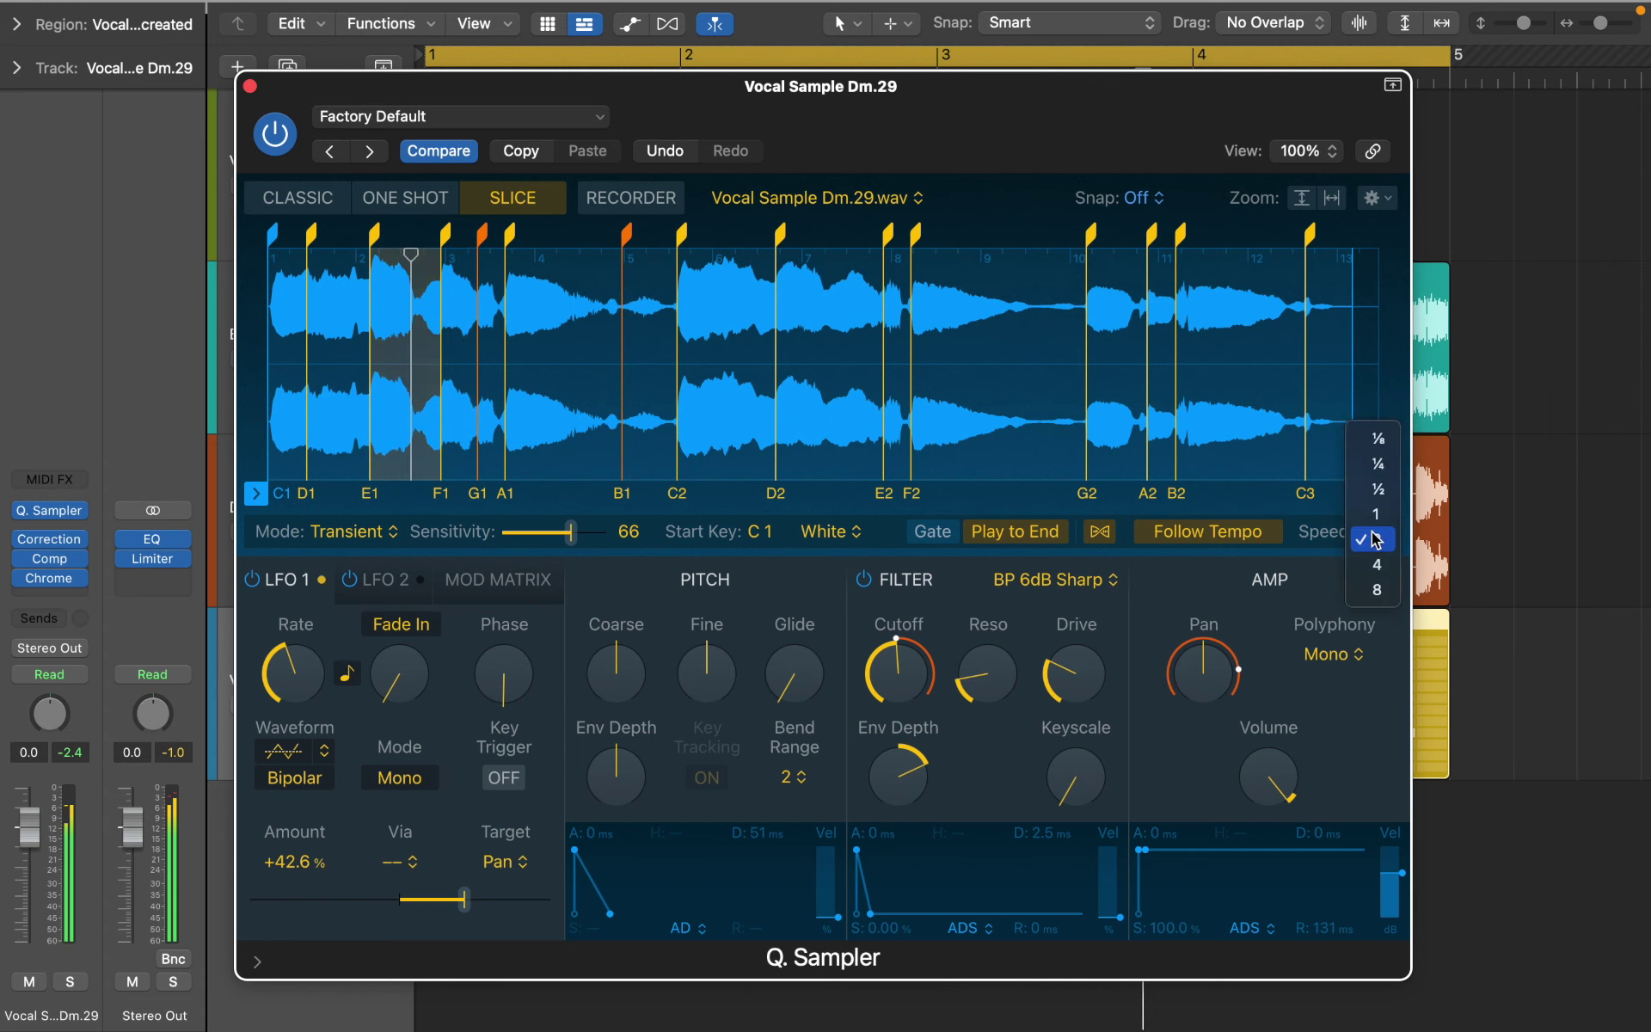
{"action": "left_click", "coordinate": [1372, 524]}
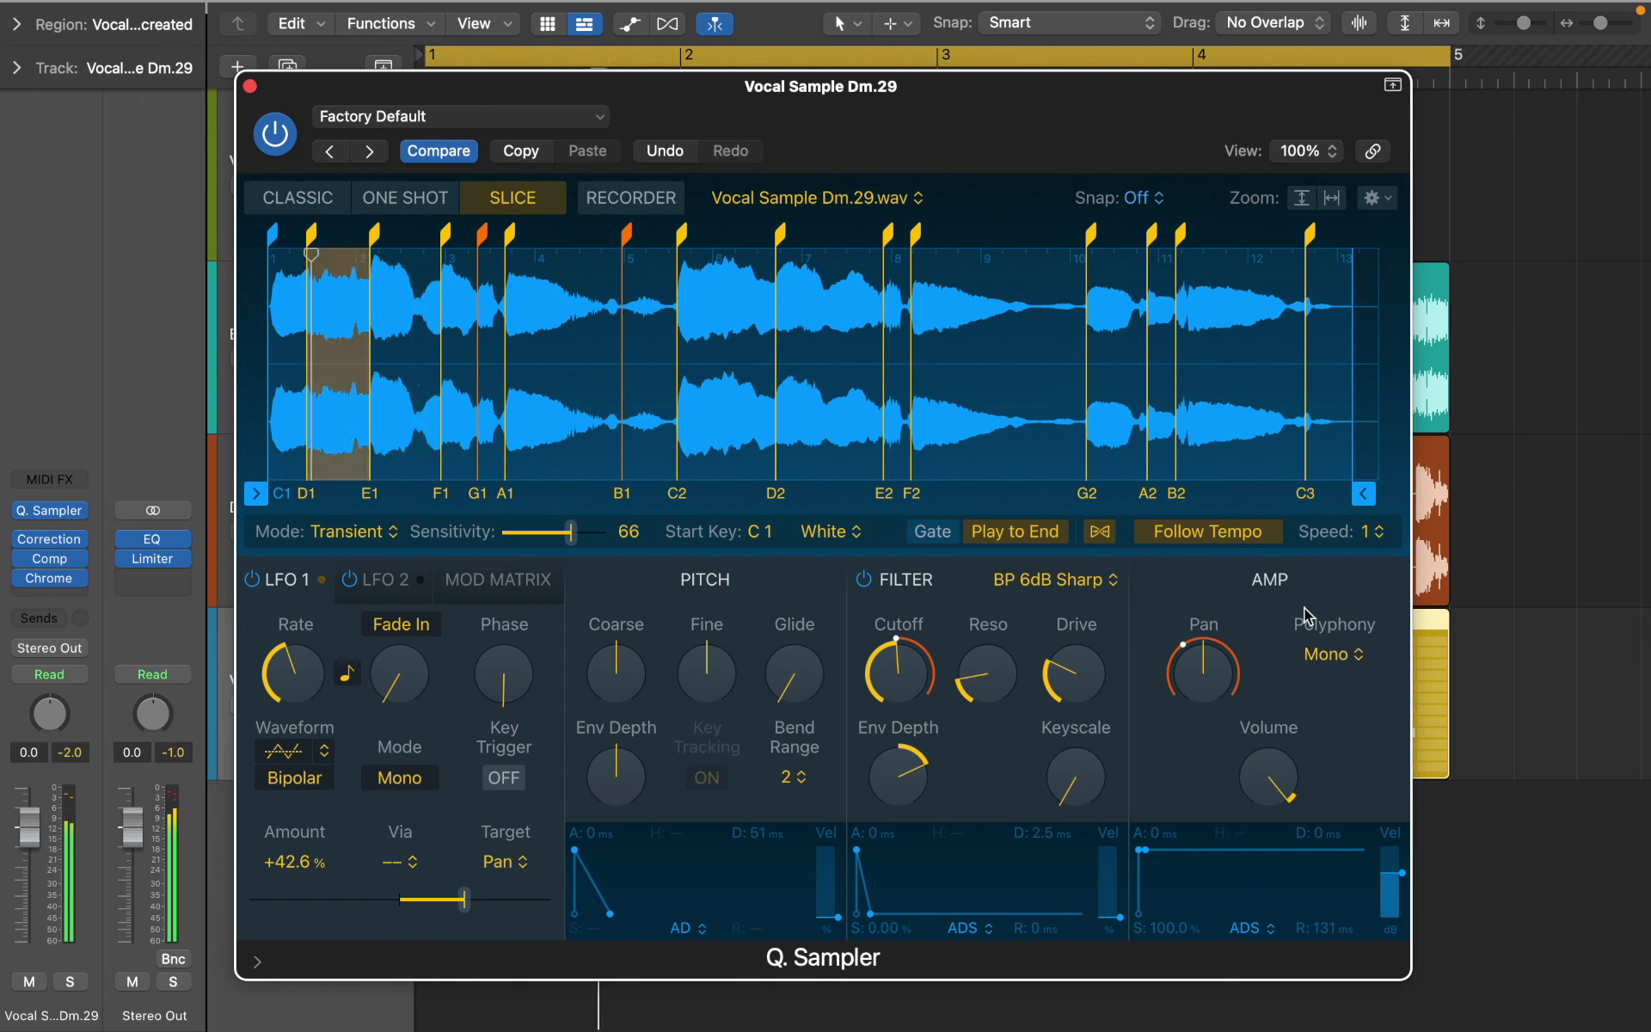
- Set the amp decay to 0.02 ms, lower the filter cutoff, and shape the filter envelope to 1.9 ms decay and 12.6% sustain
{"action": "mouse_move", "coordinate": [1150, 854]}
{"action": "left_mouse_down"}
{"action": "mouse_move", "coordinate": [1168, 877]}
{"action": "mouse_move", "coordinate": [1153, 842]}
{"action": "left_mouse_up"}
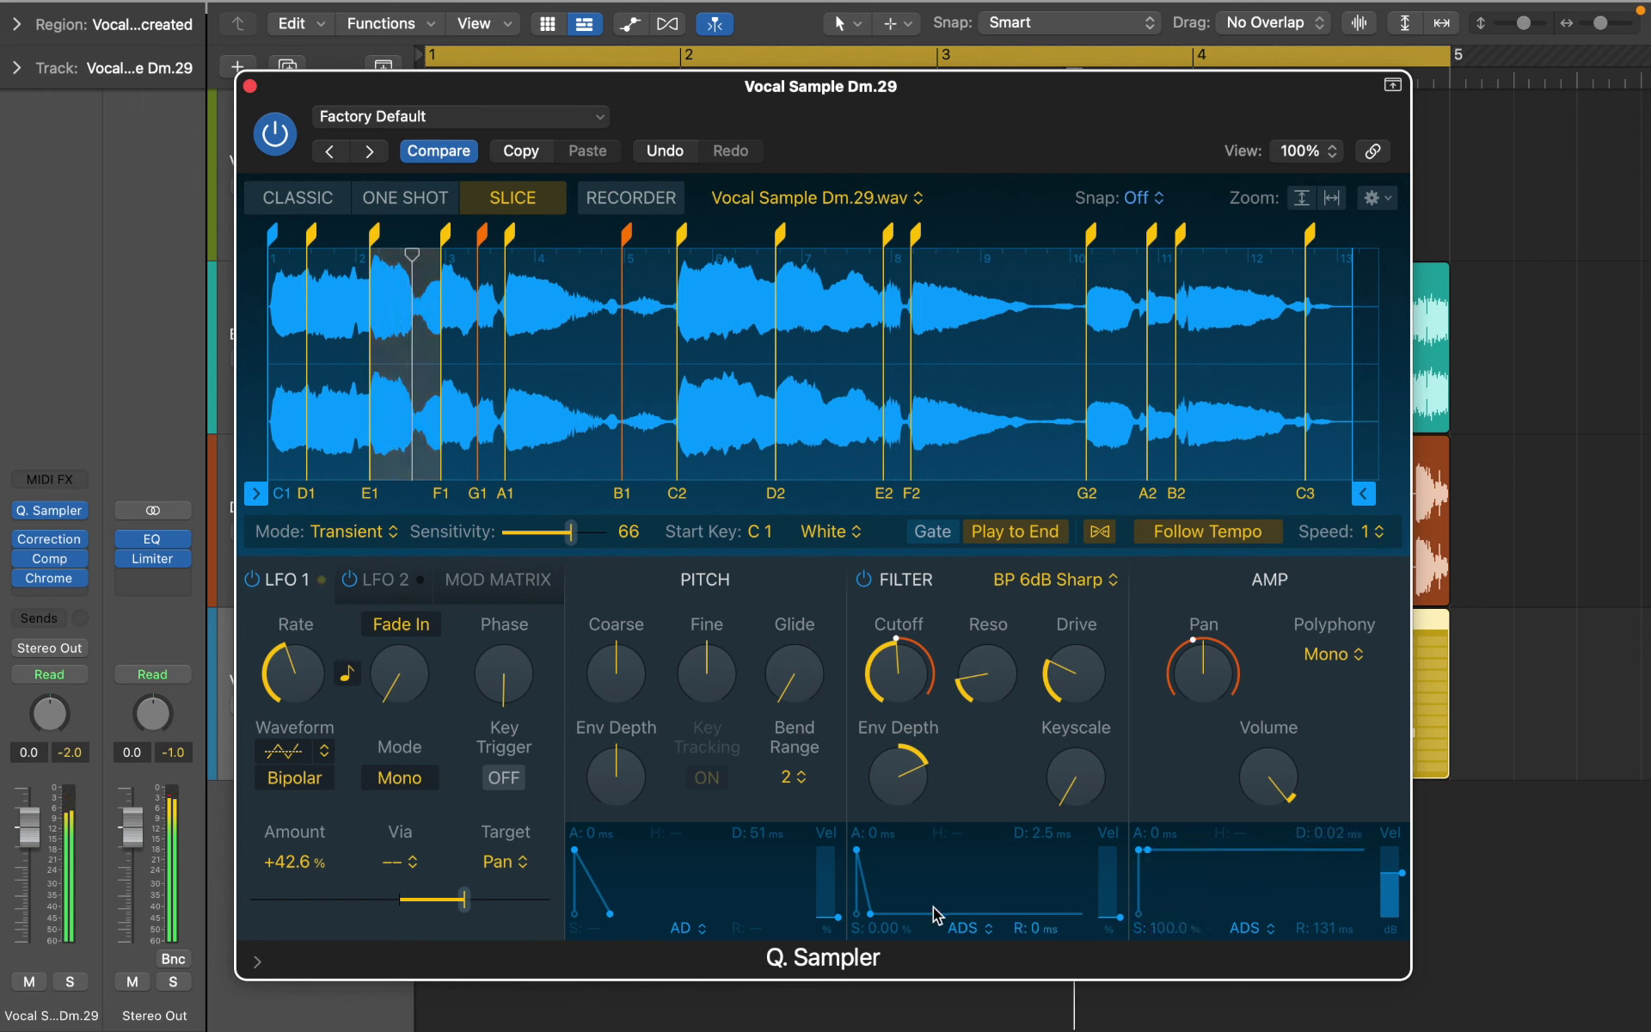
{"action": "left_click_drag", "start_coordinate": [870, 912], "coordinate": [878, 873]}
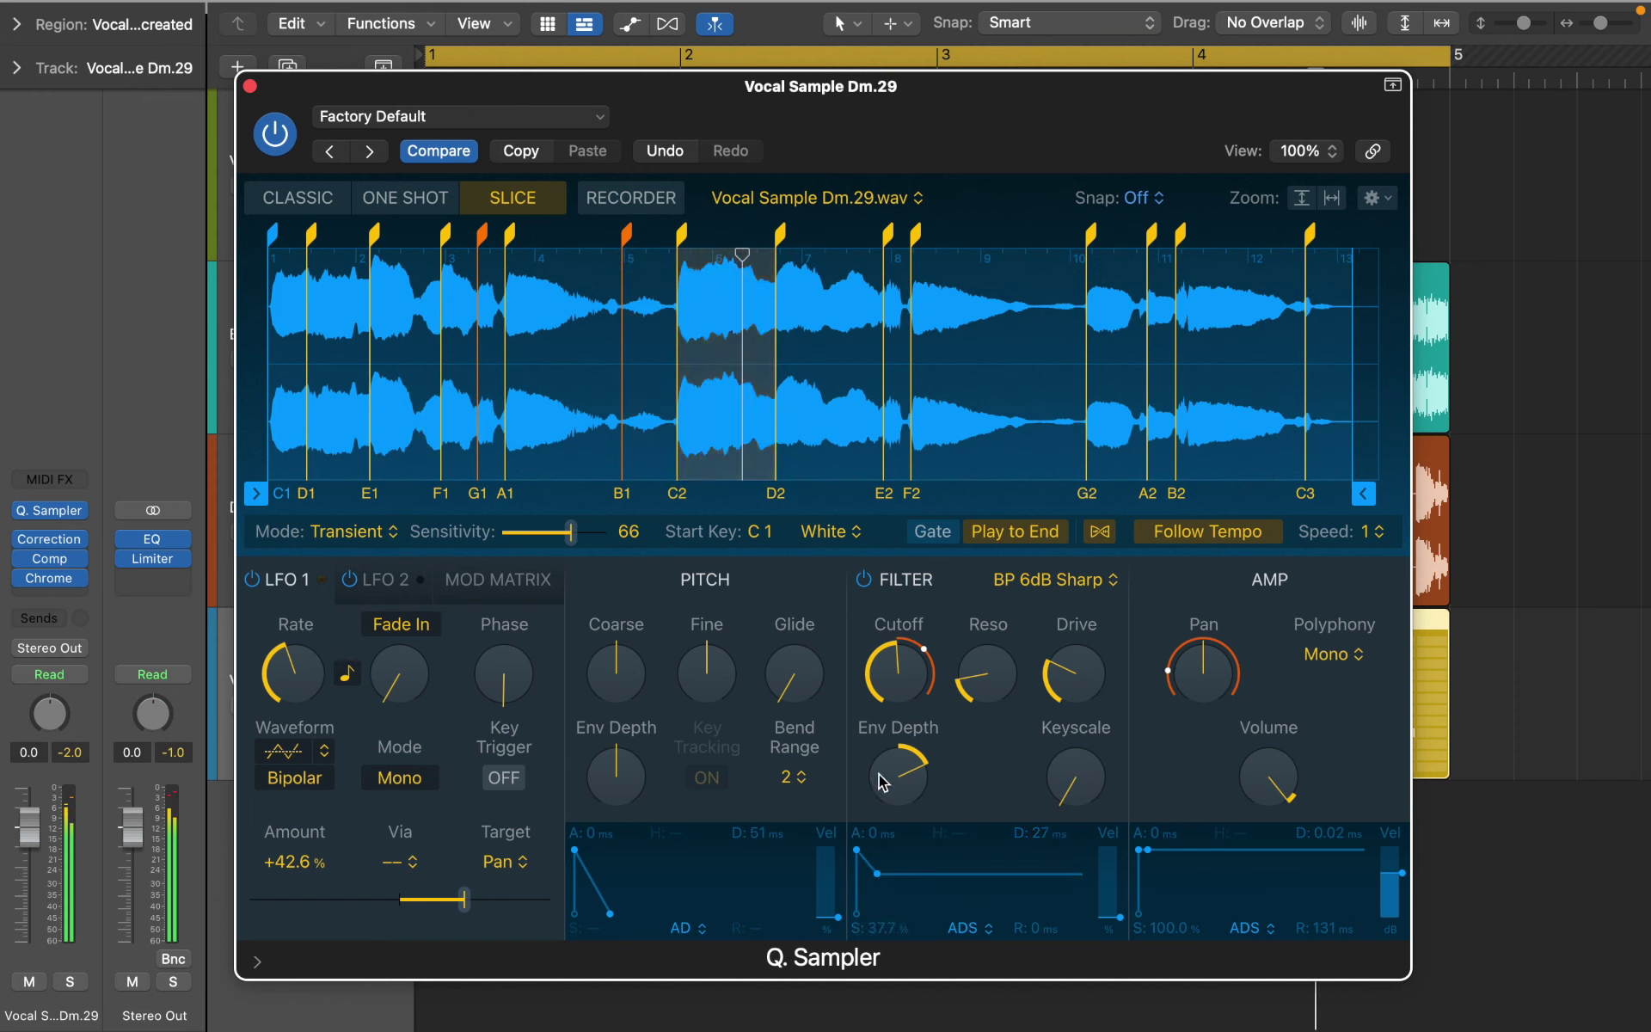
{"action": "left_click_drag", "start_coordinate": [899, 661], "coordinate": [898, 695]}
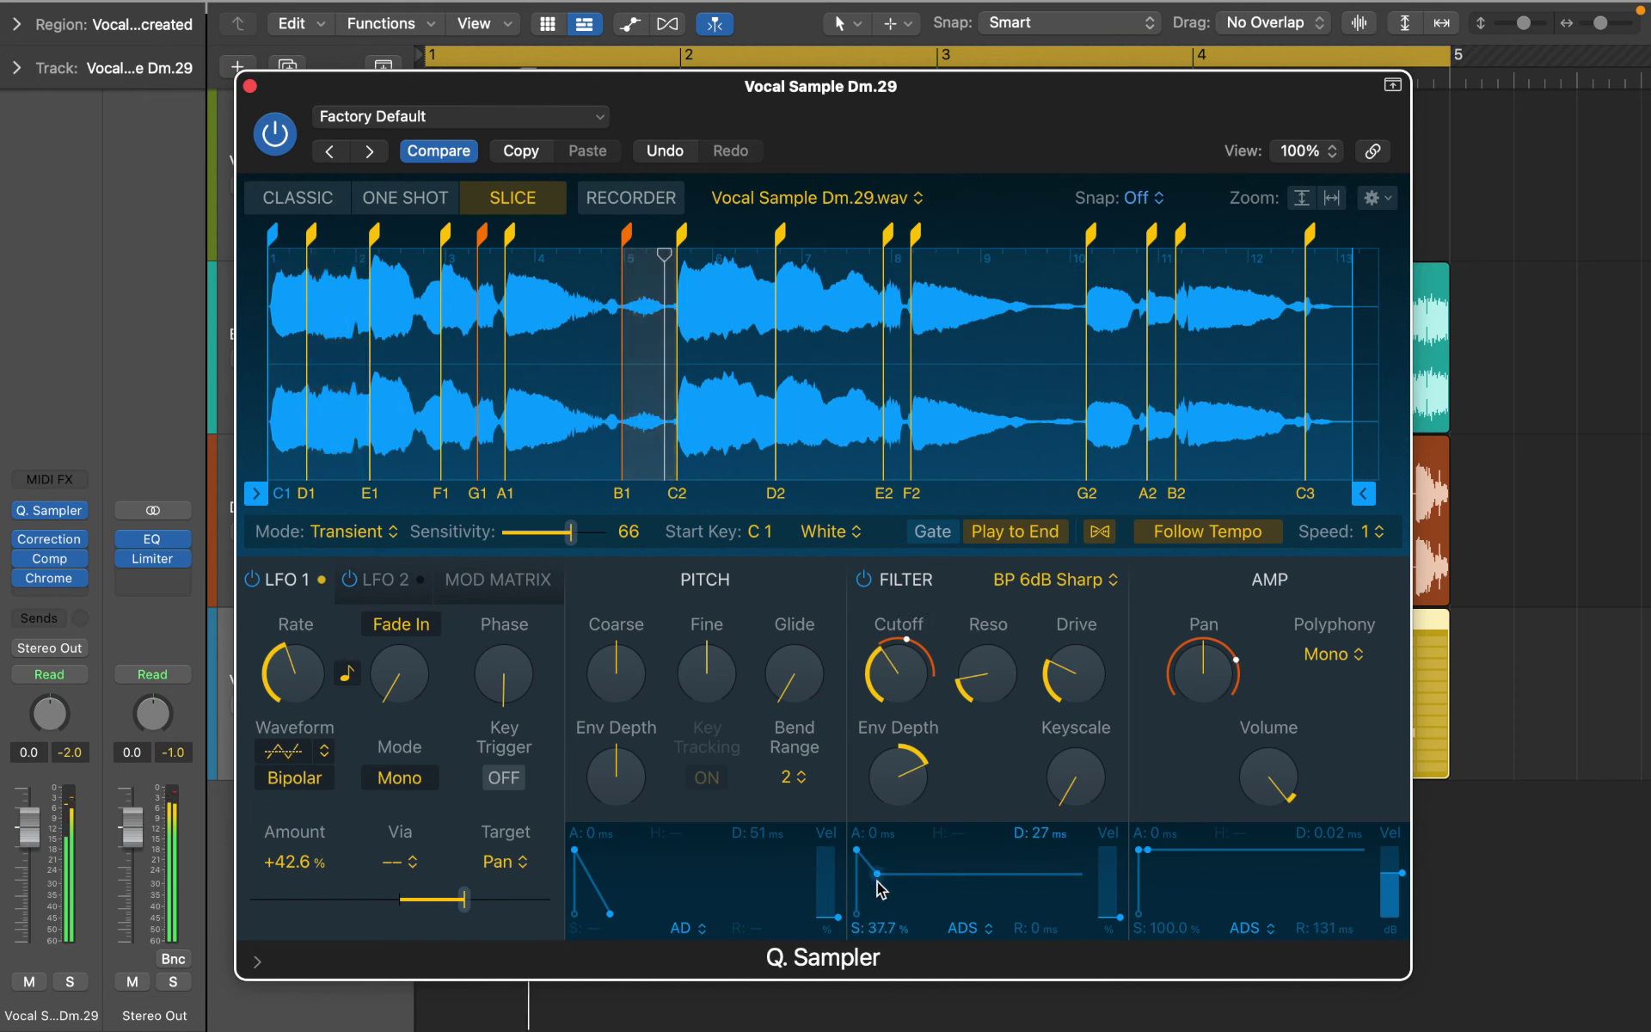
{"action": "left_click_drag", "start_coordinate": [877, 873], "coordinate": [870, 890]}
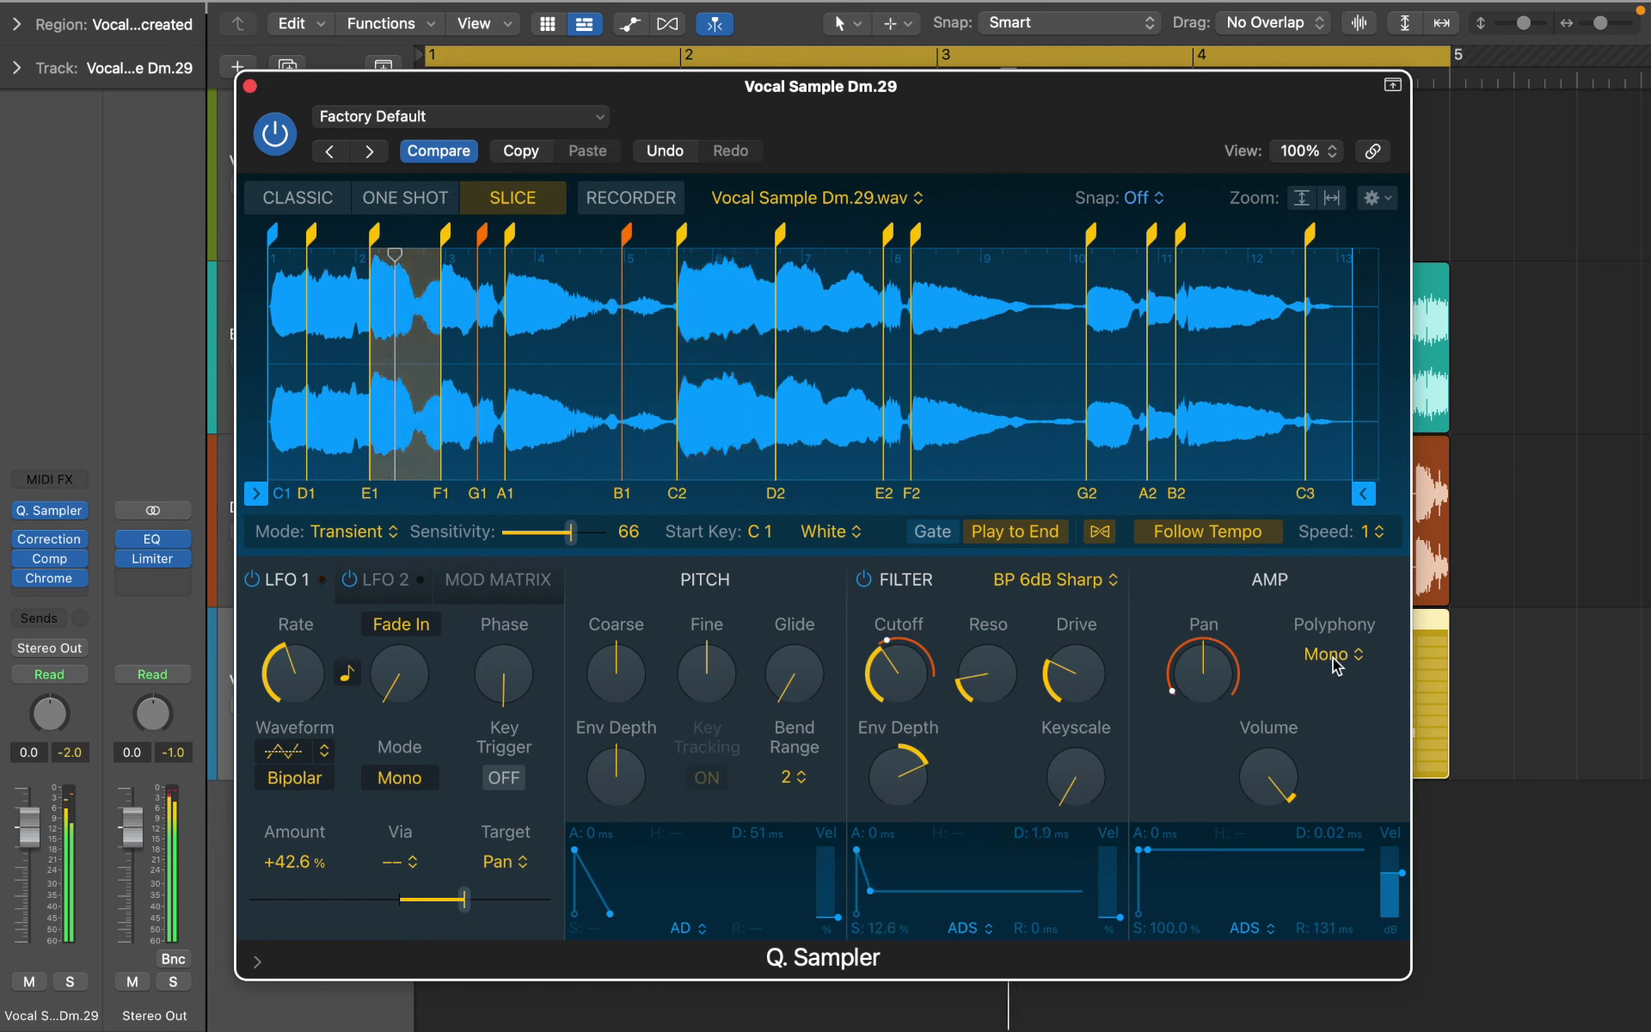
- Turn on Gate and set the transient sensitivity to 17, trying 16 and 84 first
{"action": "left_click", "coordinate": [991, 538]}
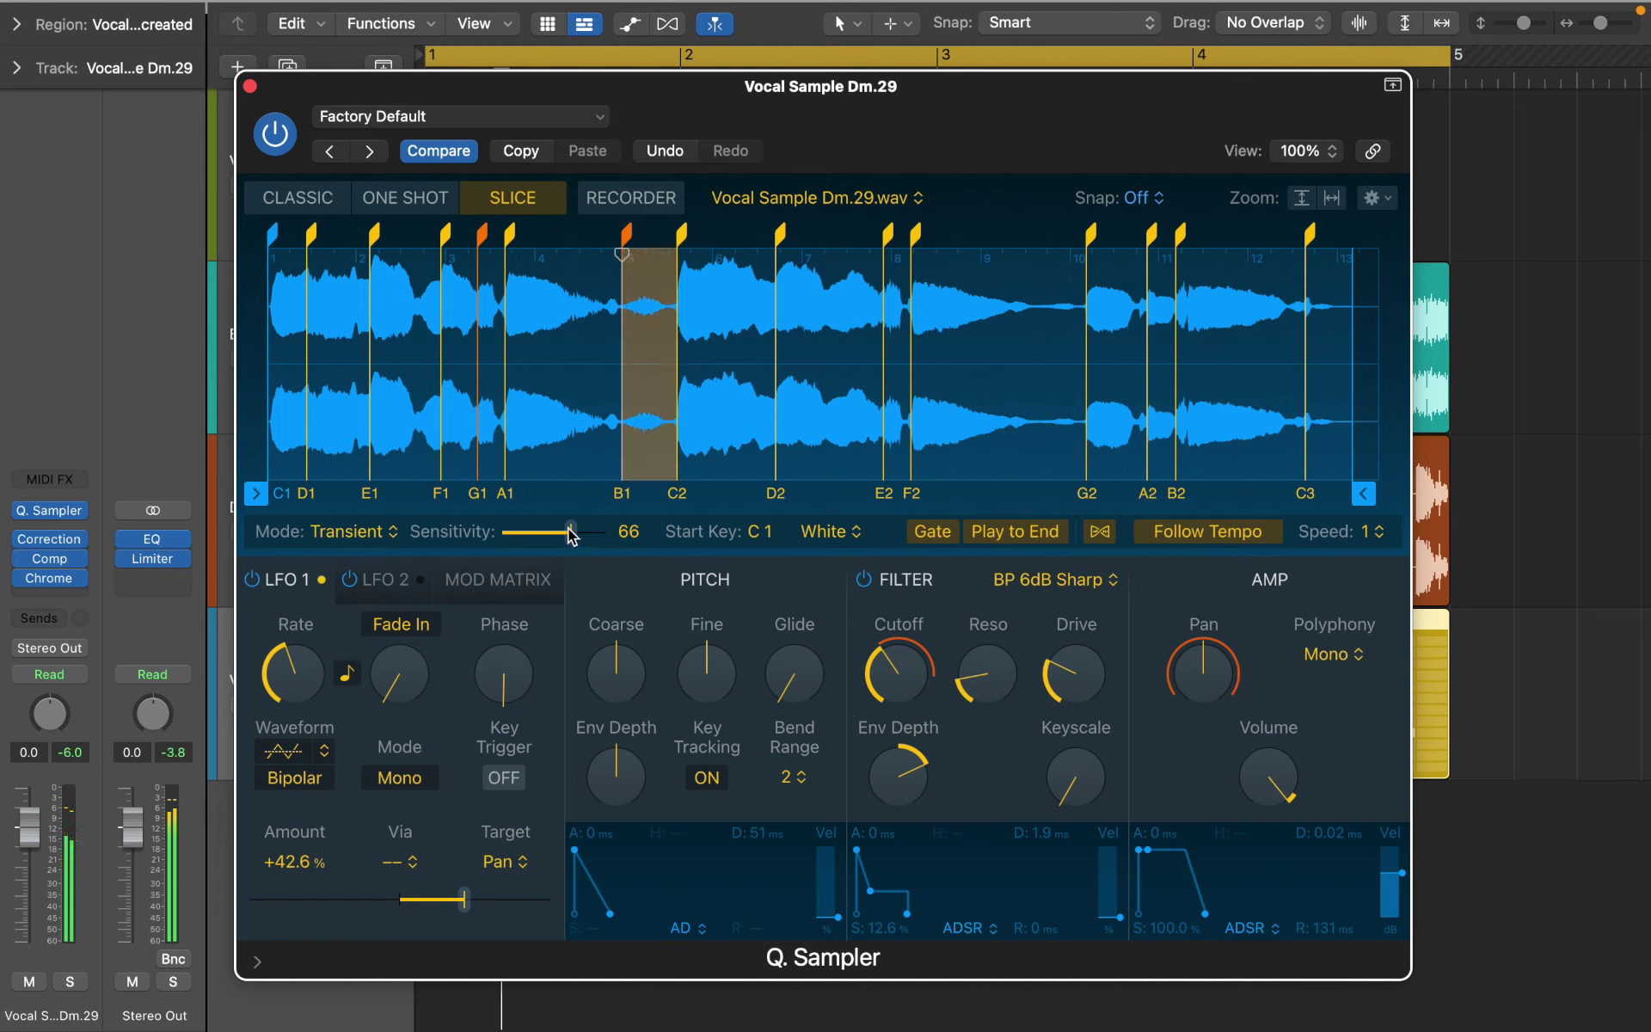
{"action": "left_click_drag", "start_coordinate": [569, 533], "coordinate": [518, 540]}
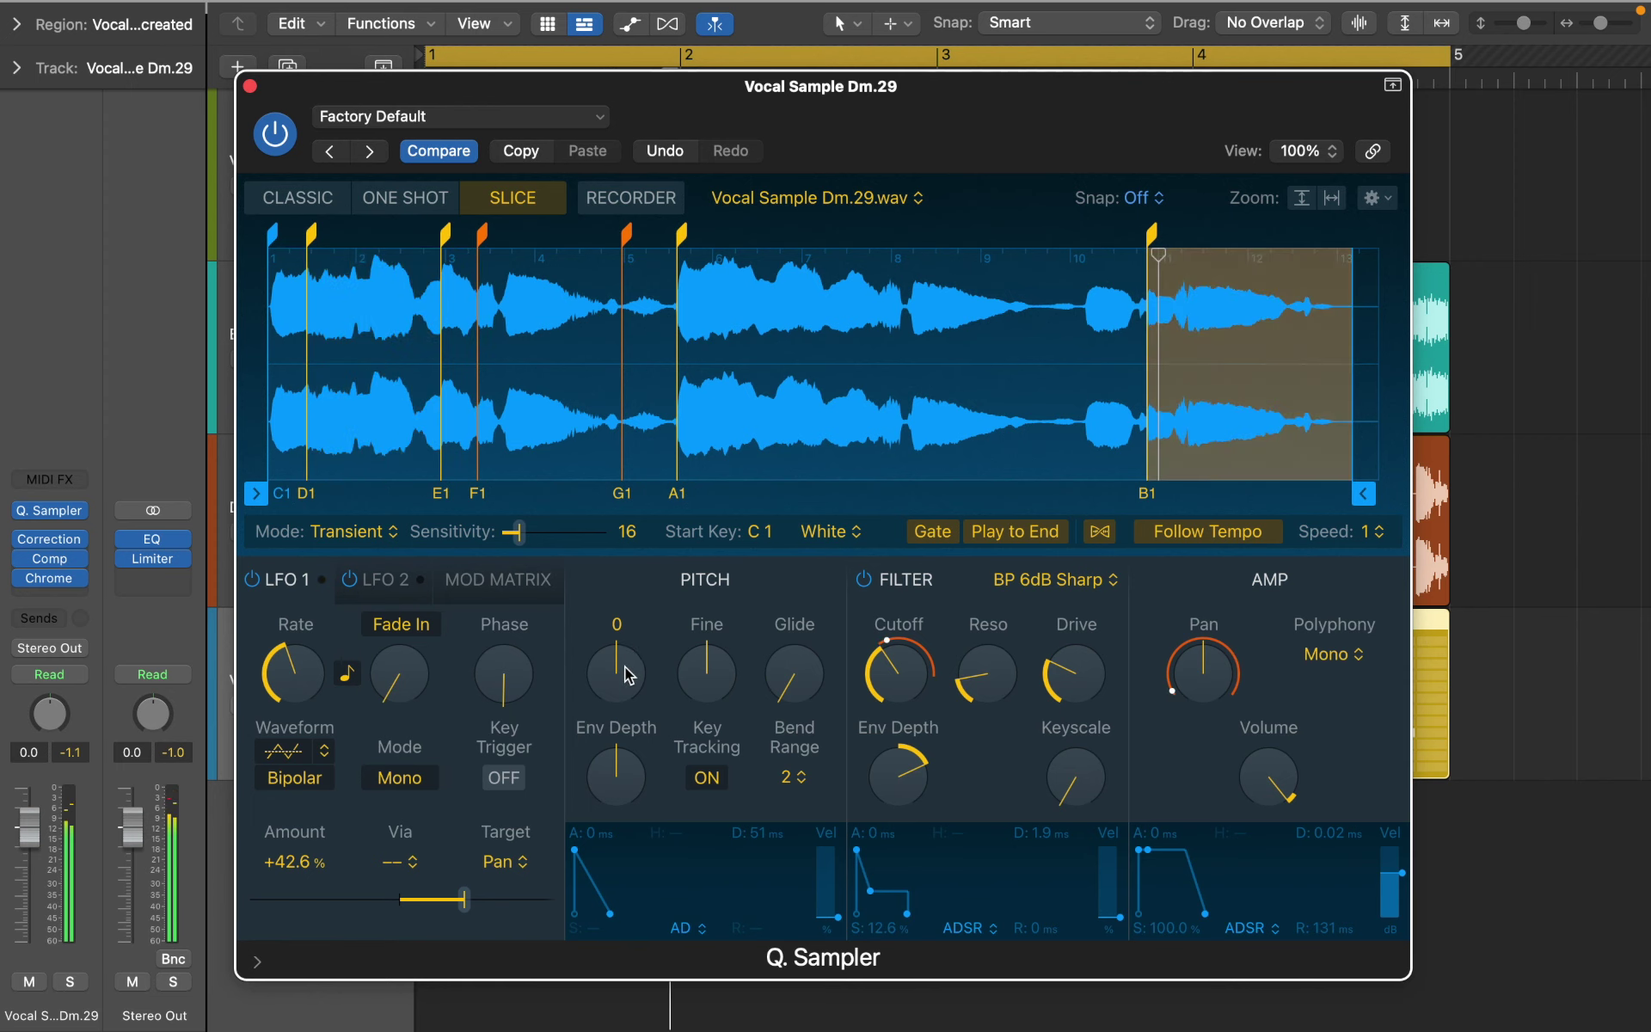
{"action": "left_click_drag", "start_coordinate": [517, 531], "coordinate": [594, 535]}
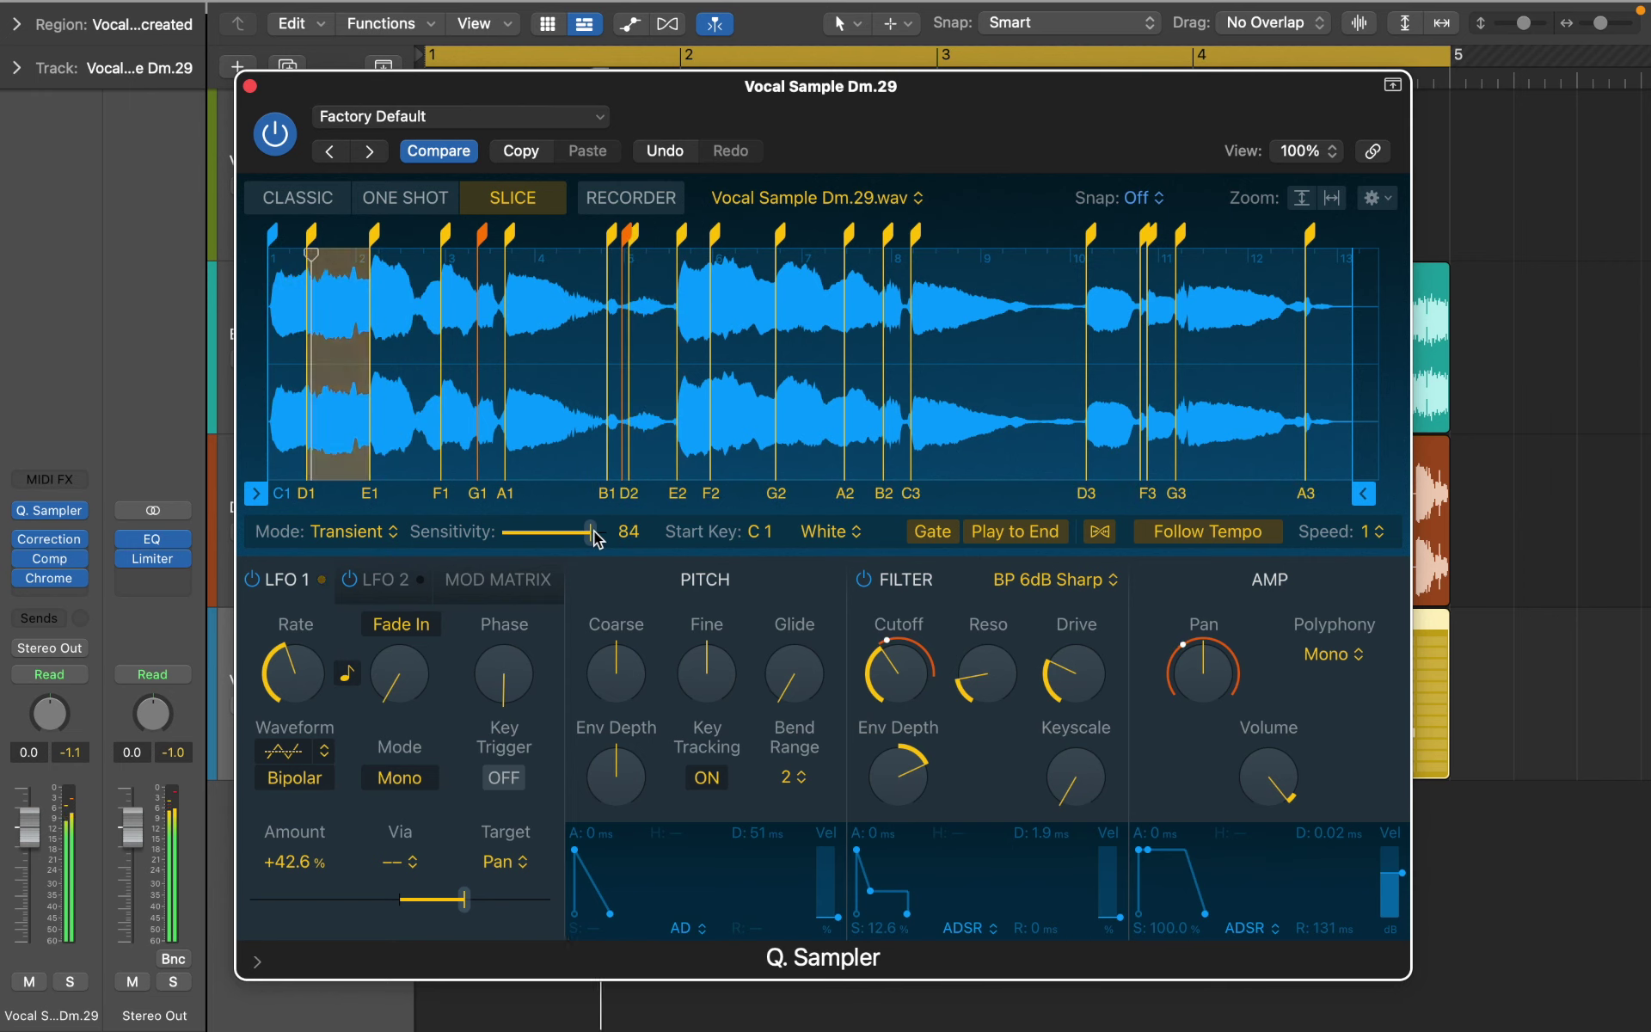
{"action": "left_click_drag", "start_coordinate": [594, 535], "coordinate": [526, 538]}
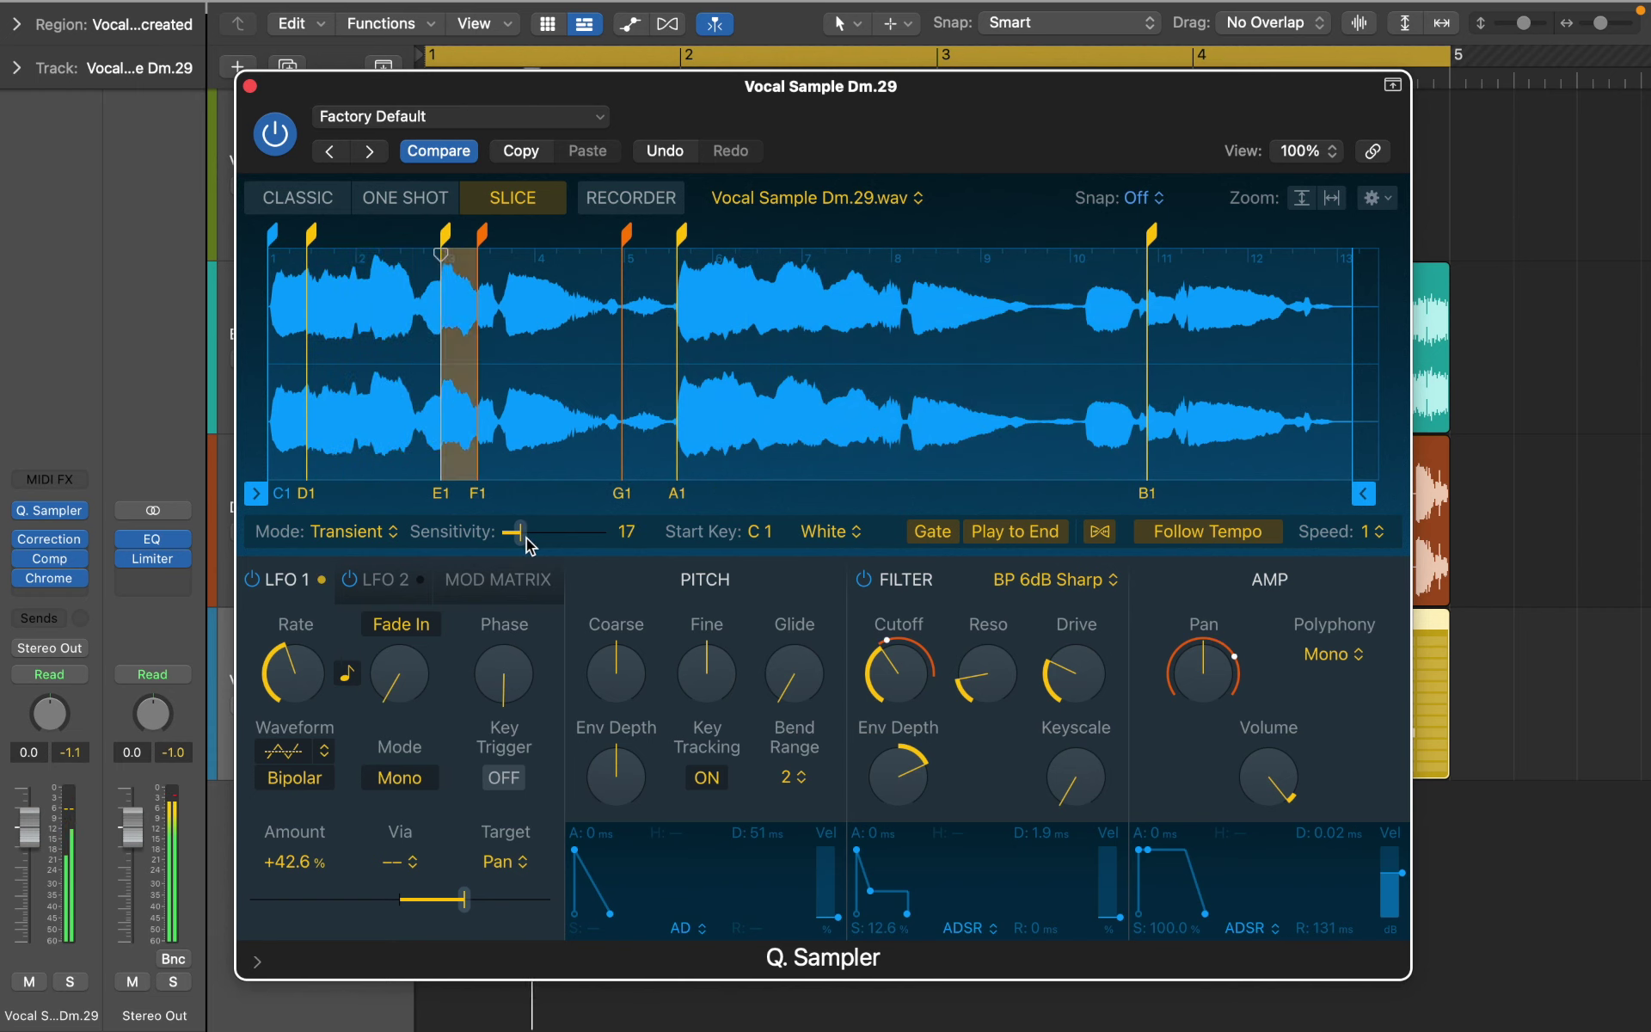
- Set the filter cutoff to 46.9%, its type to BP 6dB Gritty and its resonance to 24.8%, and adjust the drive
{"action": "left_click_drag", "start_coordinate": [910, 675], "coordinate": [914, 662]}
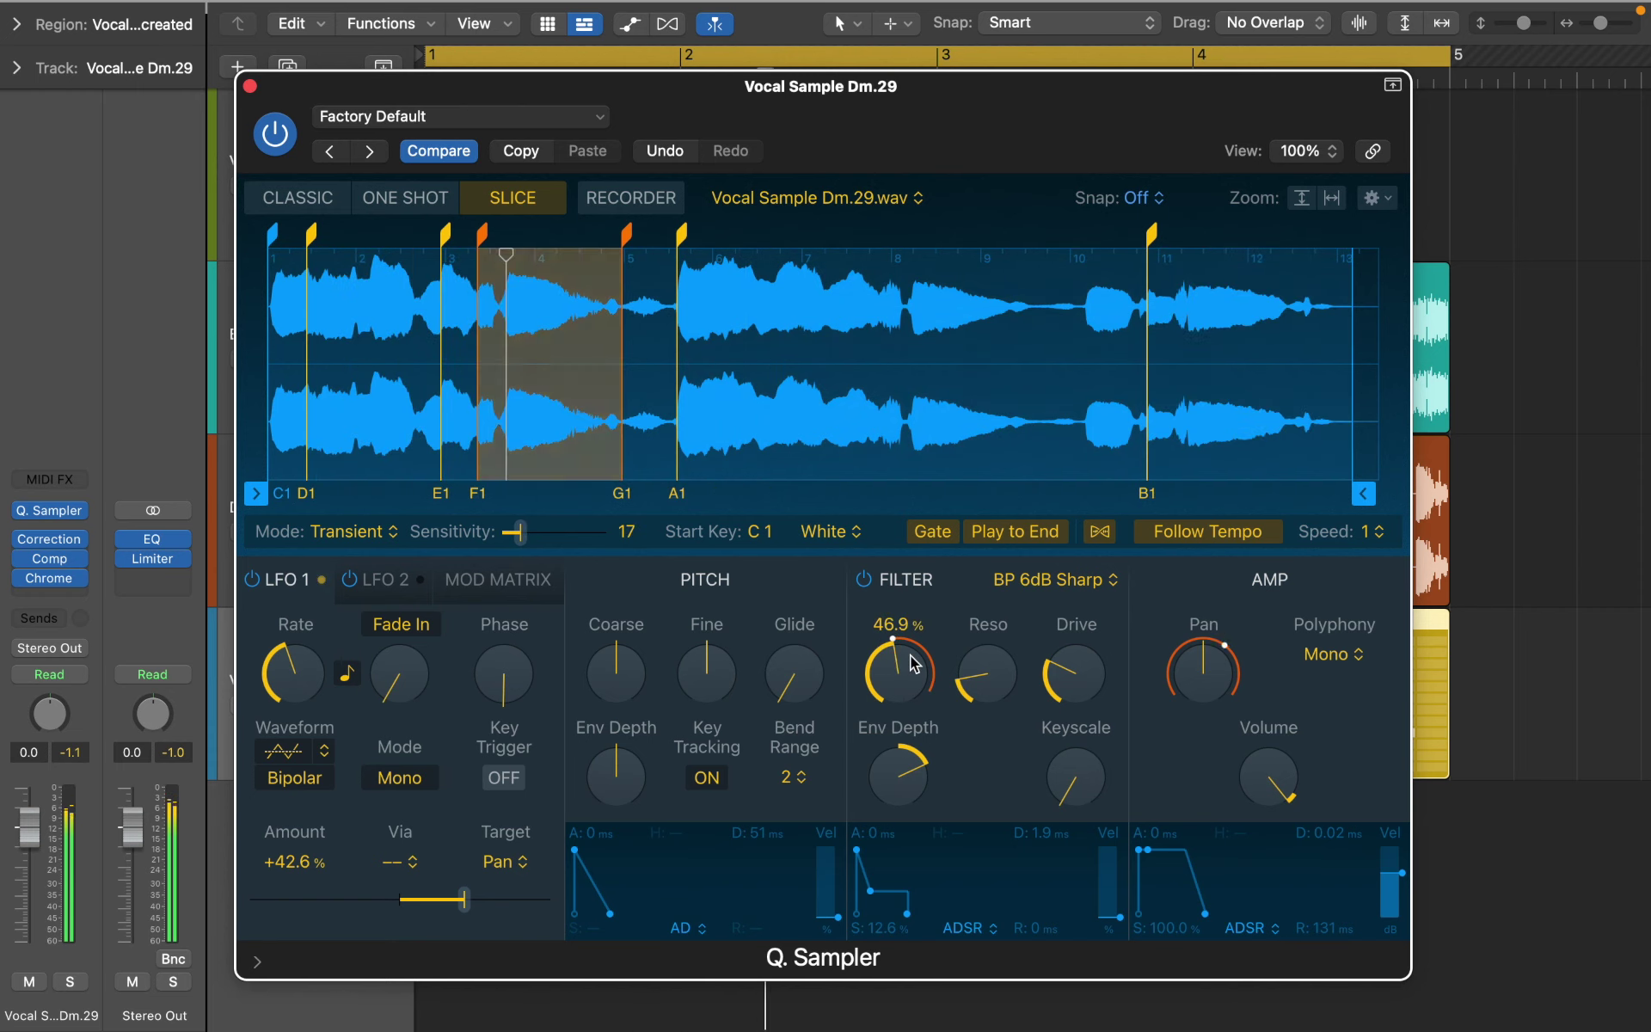
{"action": "left_click_drag", "start_coordinate": [1070, 634], "coordinate": [1085, 600]}
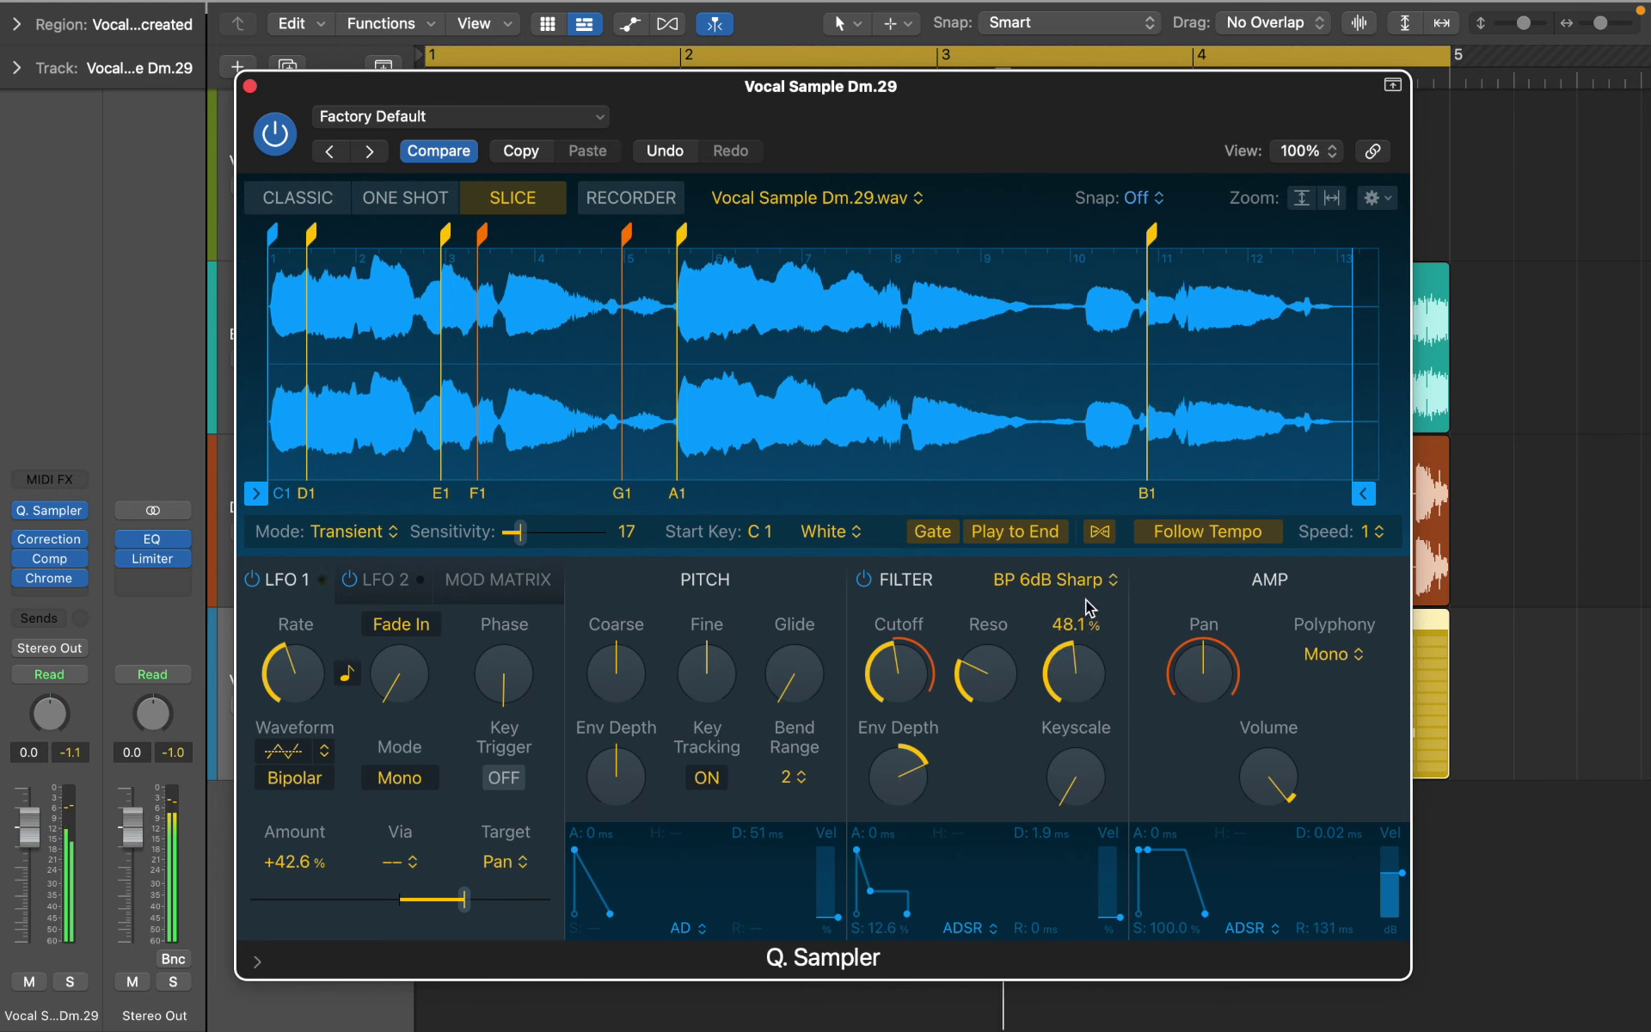
{"action": "left_click", "coordinate": [1071, 582]}
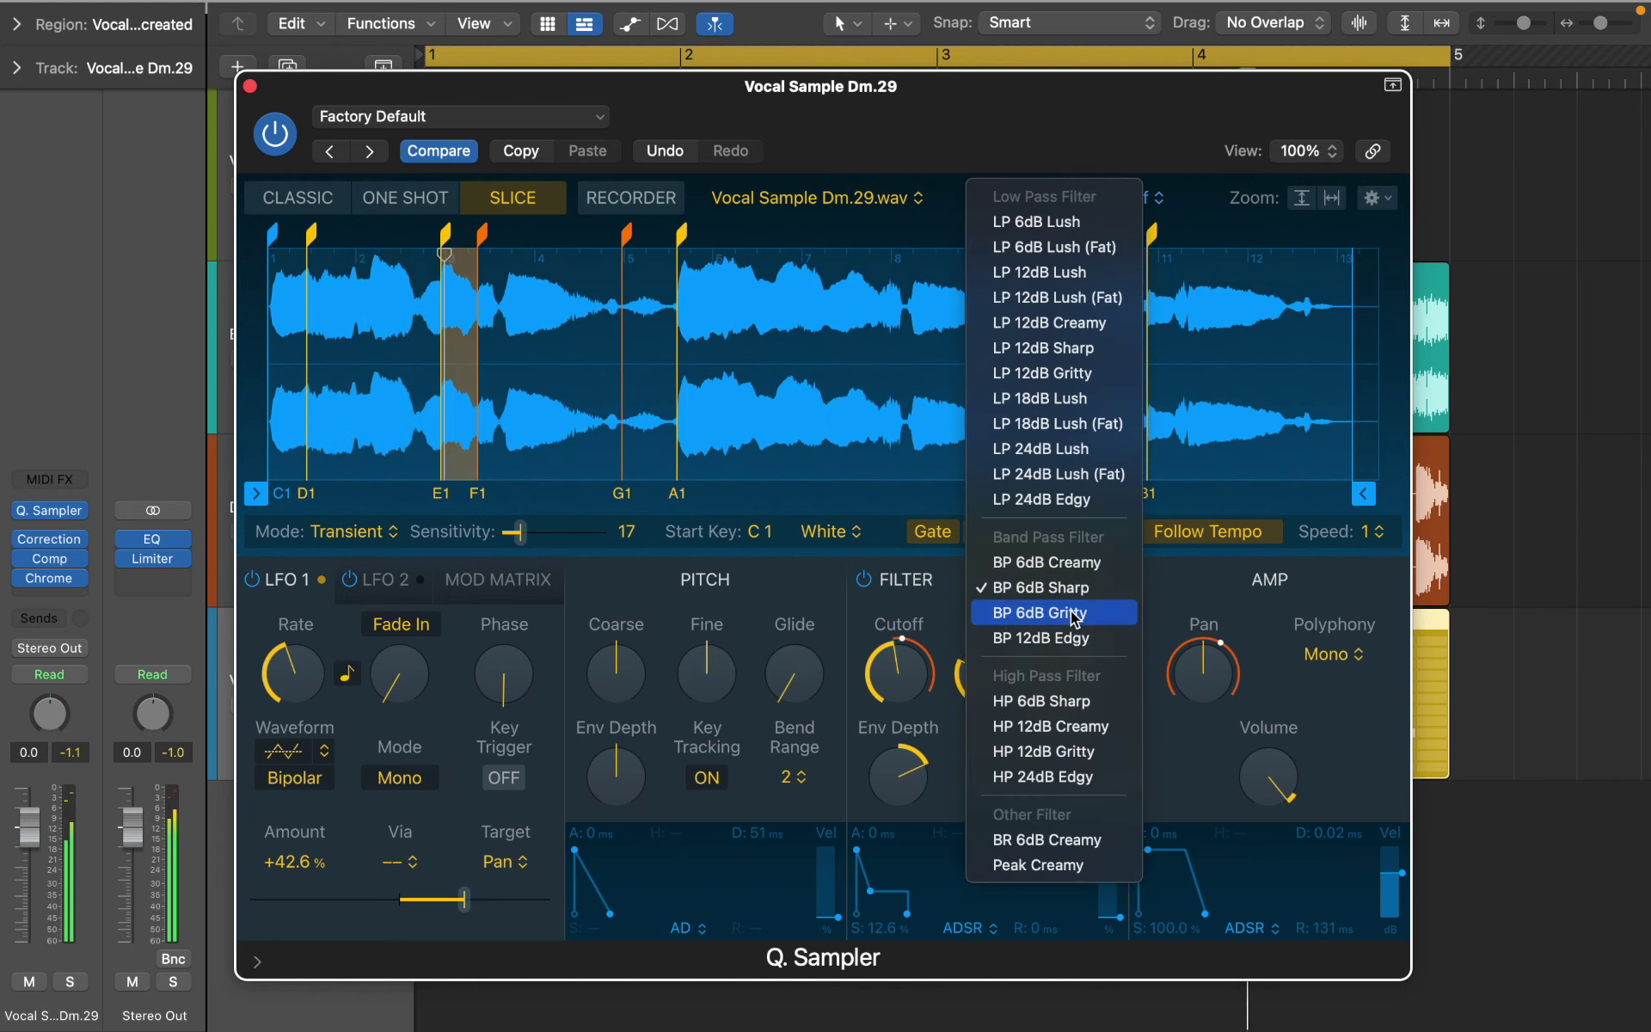
{"action": "left_click", "coordinate": [1057, 604]}
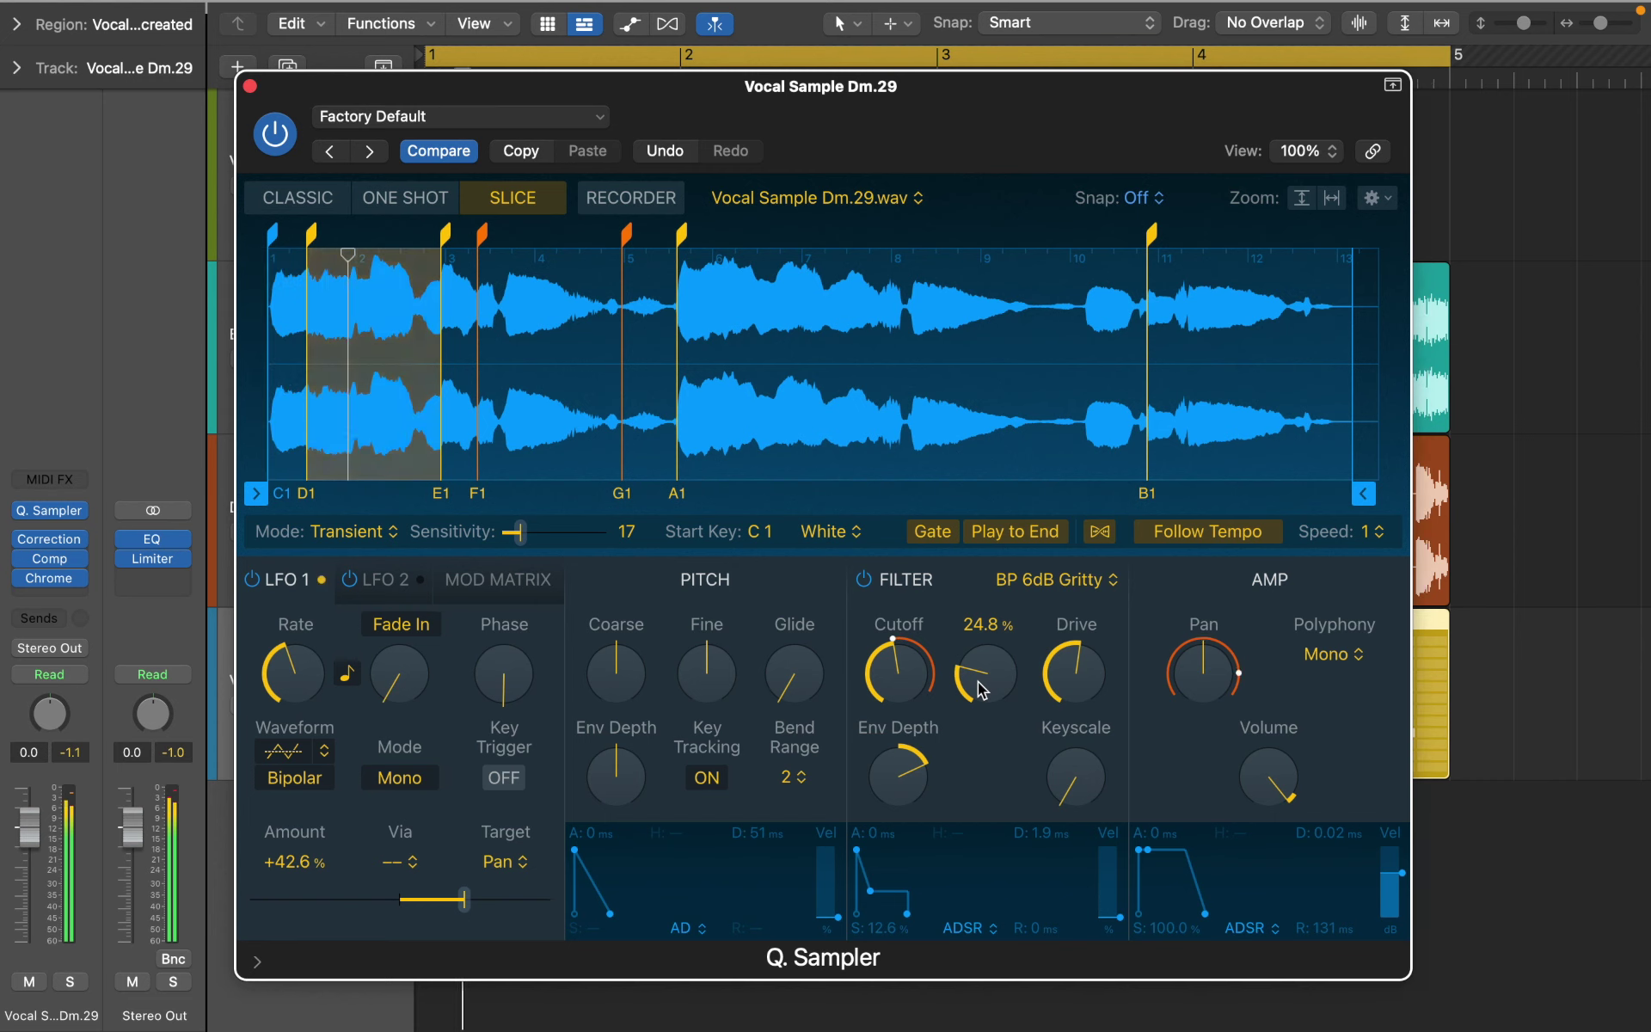
{"action": "left_click_drag", "start_coordinate": [1058, 685], "coordinate": [1056, 704]}
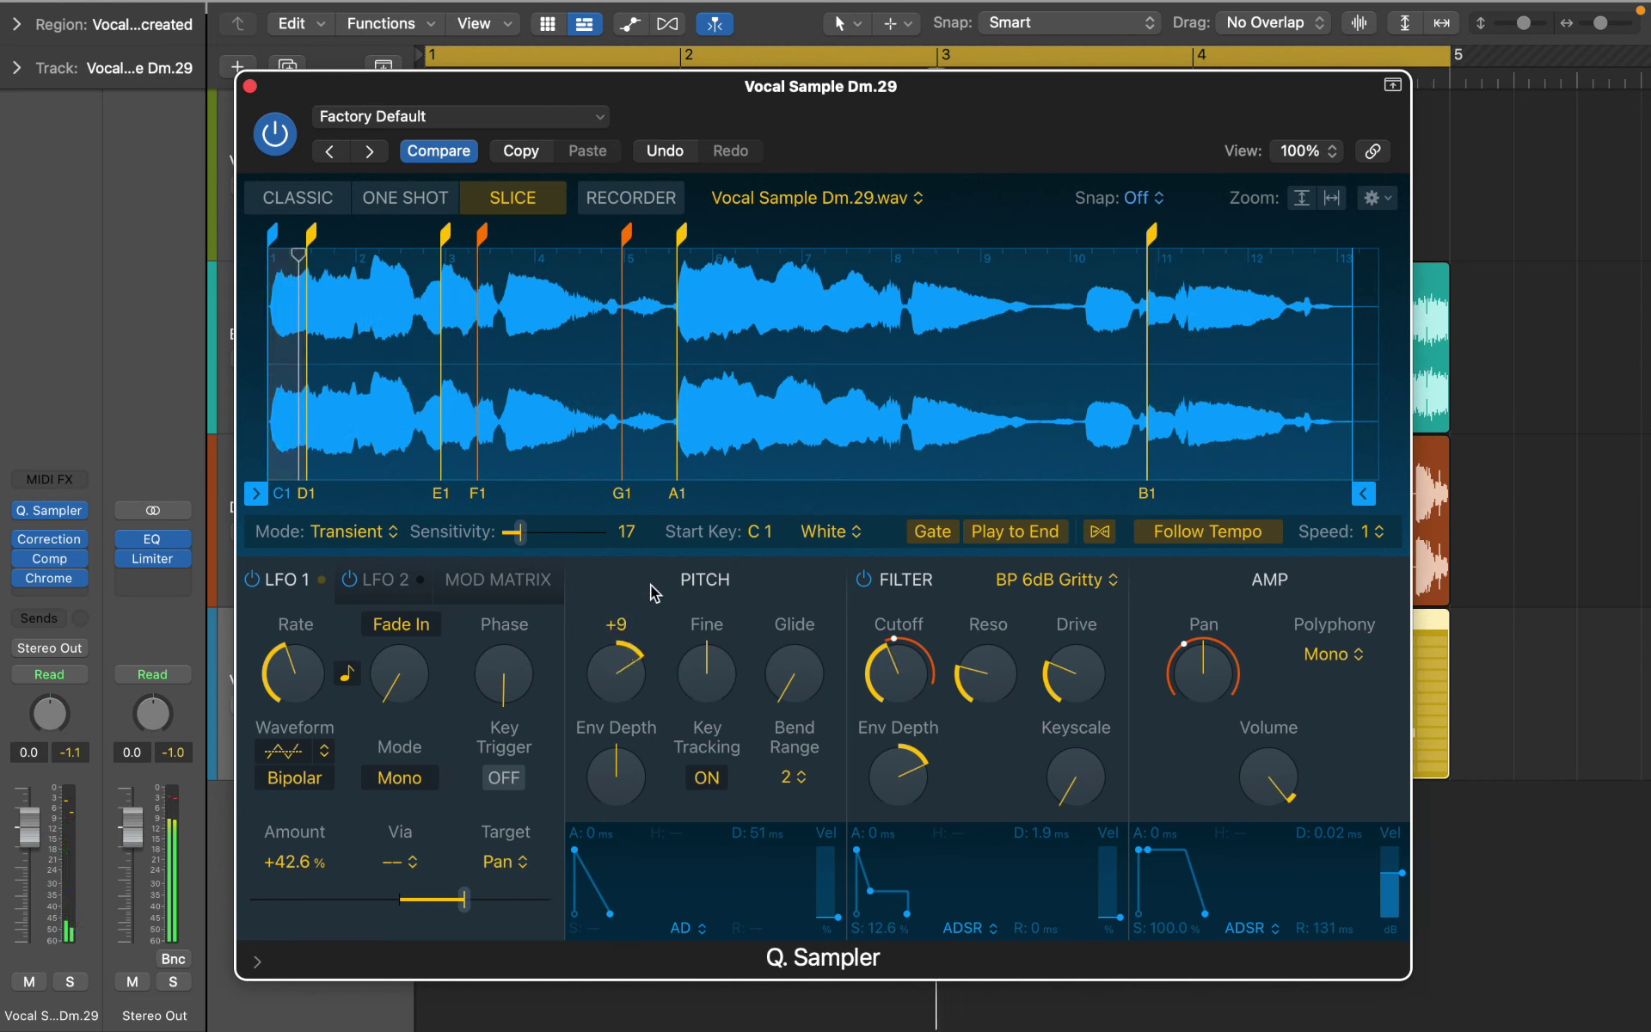
- Set the cutoff to 35.6% and the filter envelope to 46 ms decay, 14.3% sustain and 98 ms release, and reset coarse pitch after trying +12
{"action": "left_click_drag", "start_coordinate": [651, 584], "coordinate": [662, 565]}
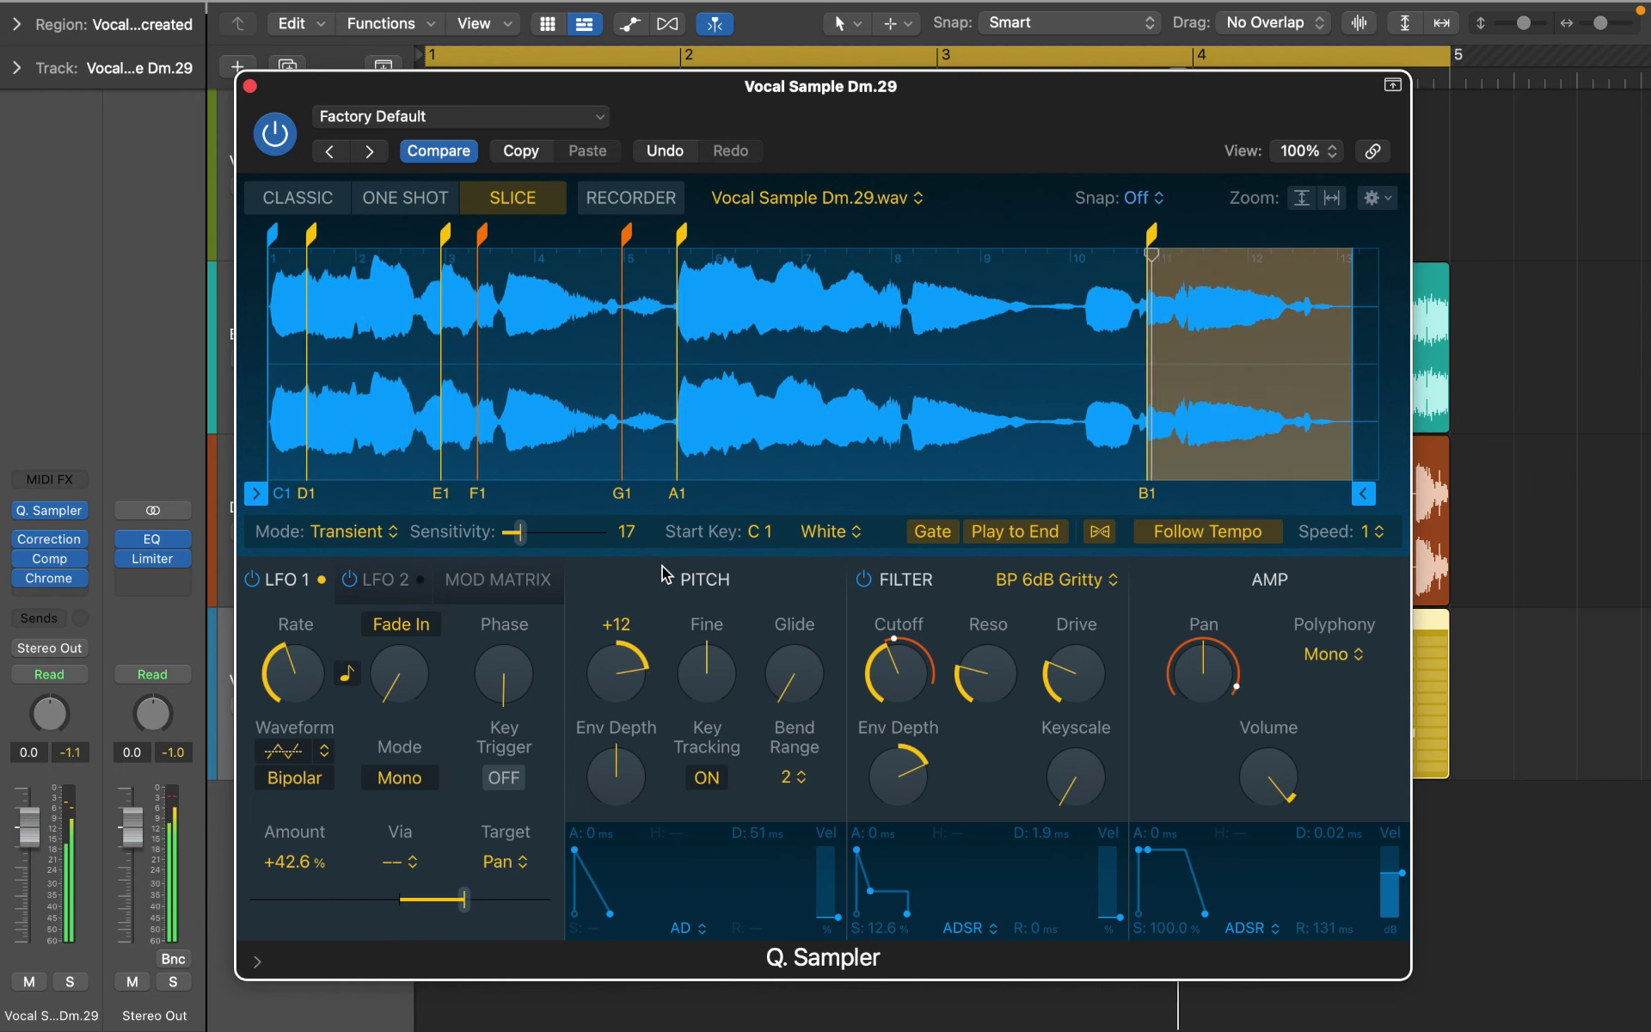
{"action": "left_click_drag", "start_coordinate": [884, 675], "coordinate": [877, 694]}
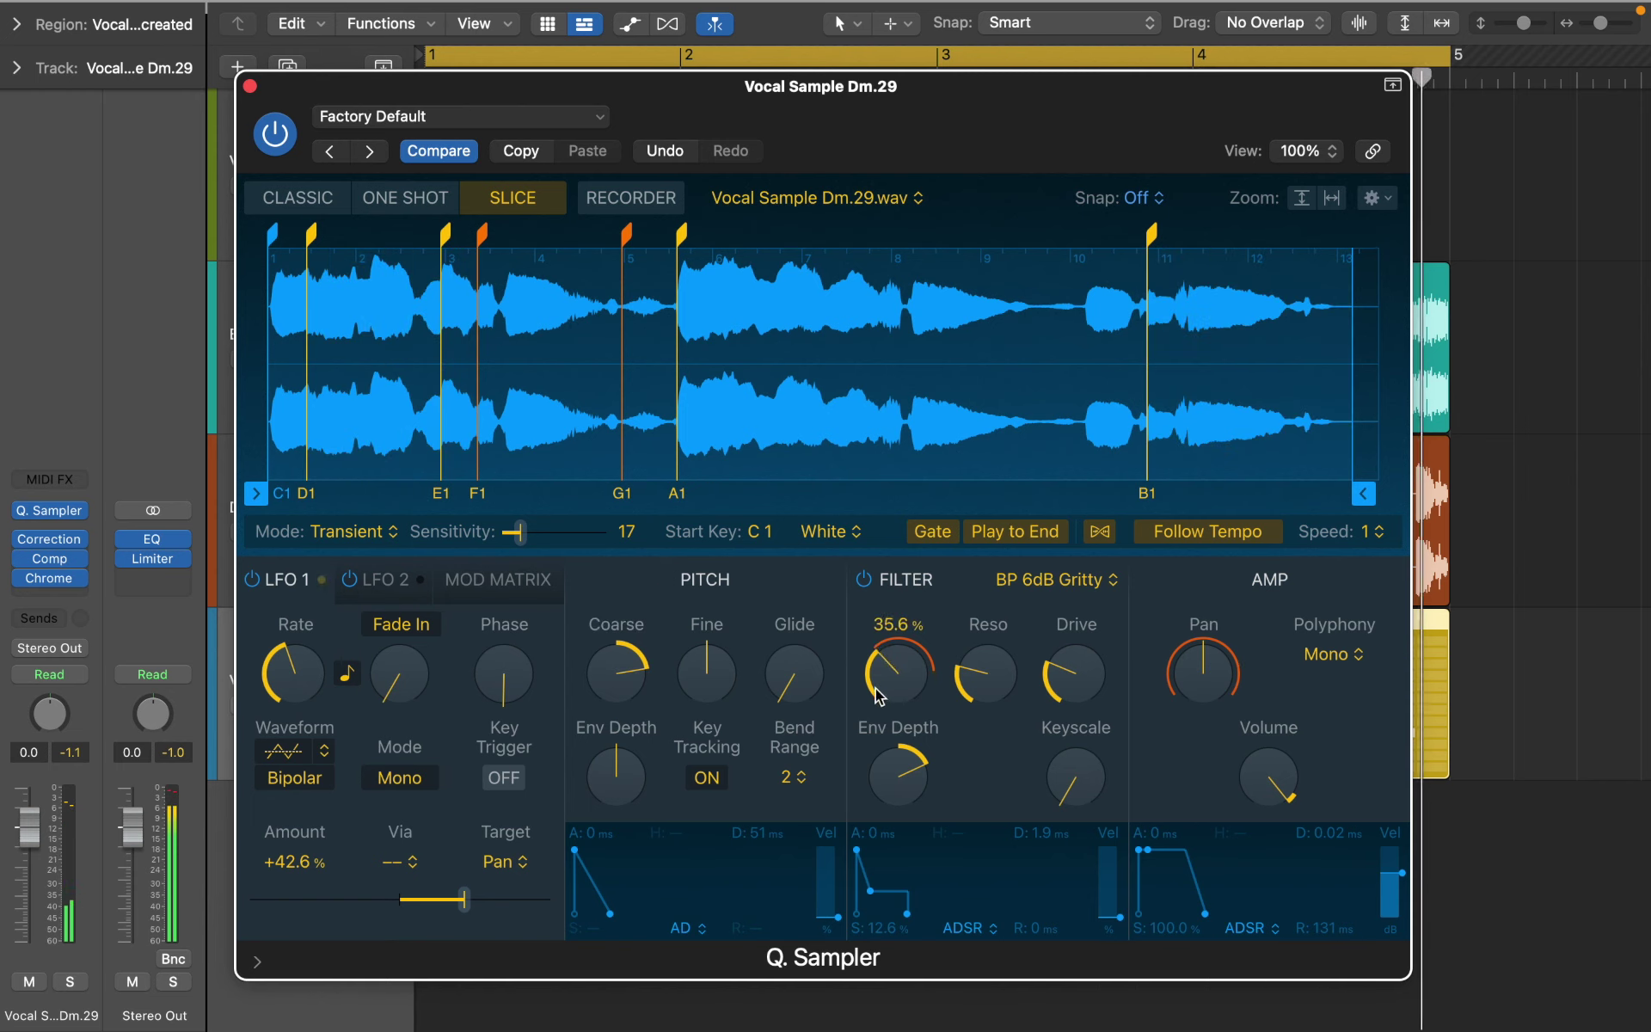
{"action": "left_click_drag", "start_coordinate": [908, 914], "coordinate": [877, 894]}
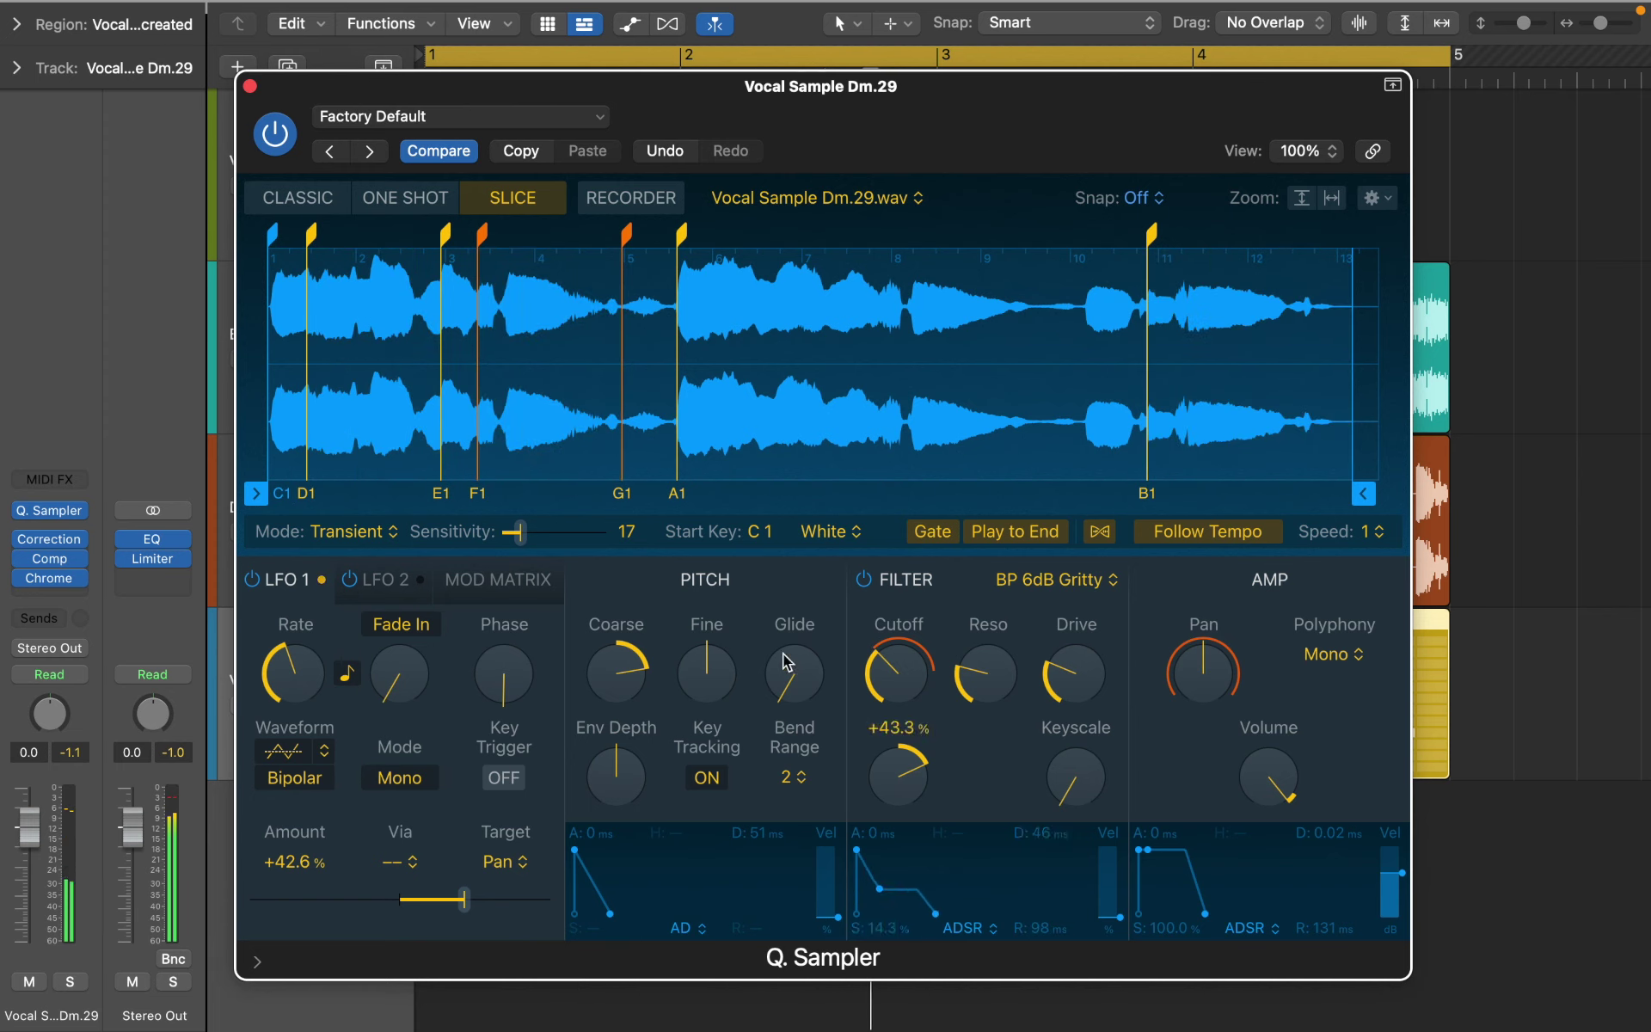
{"action": "left_click", "coordinate": [627, 671], "text": "alt"}
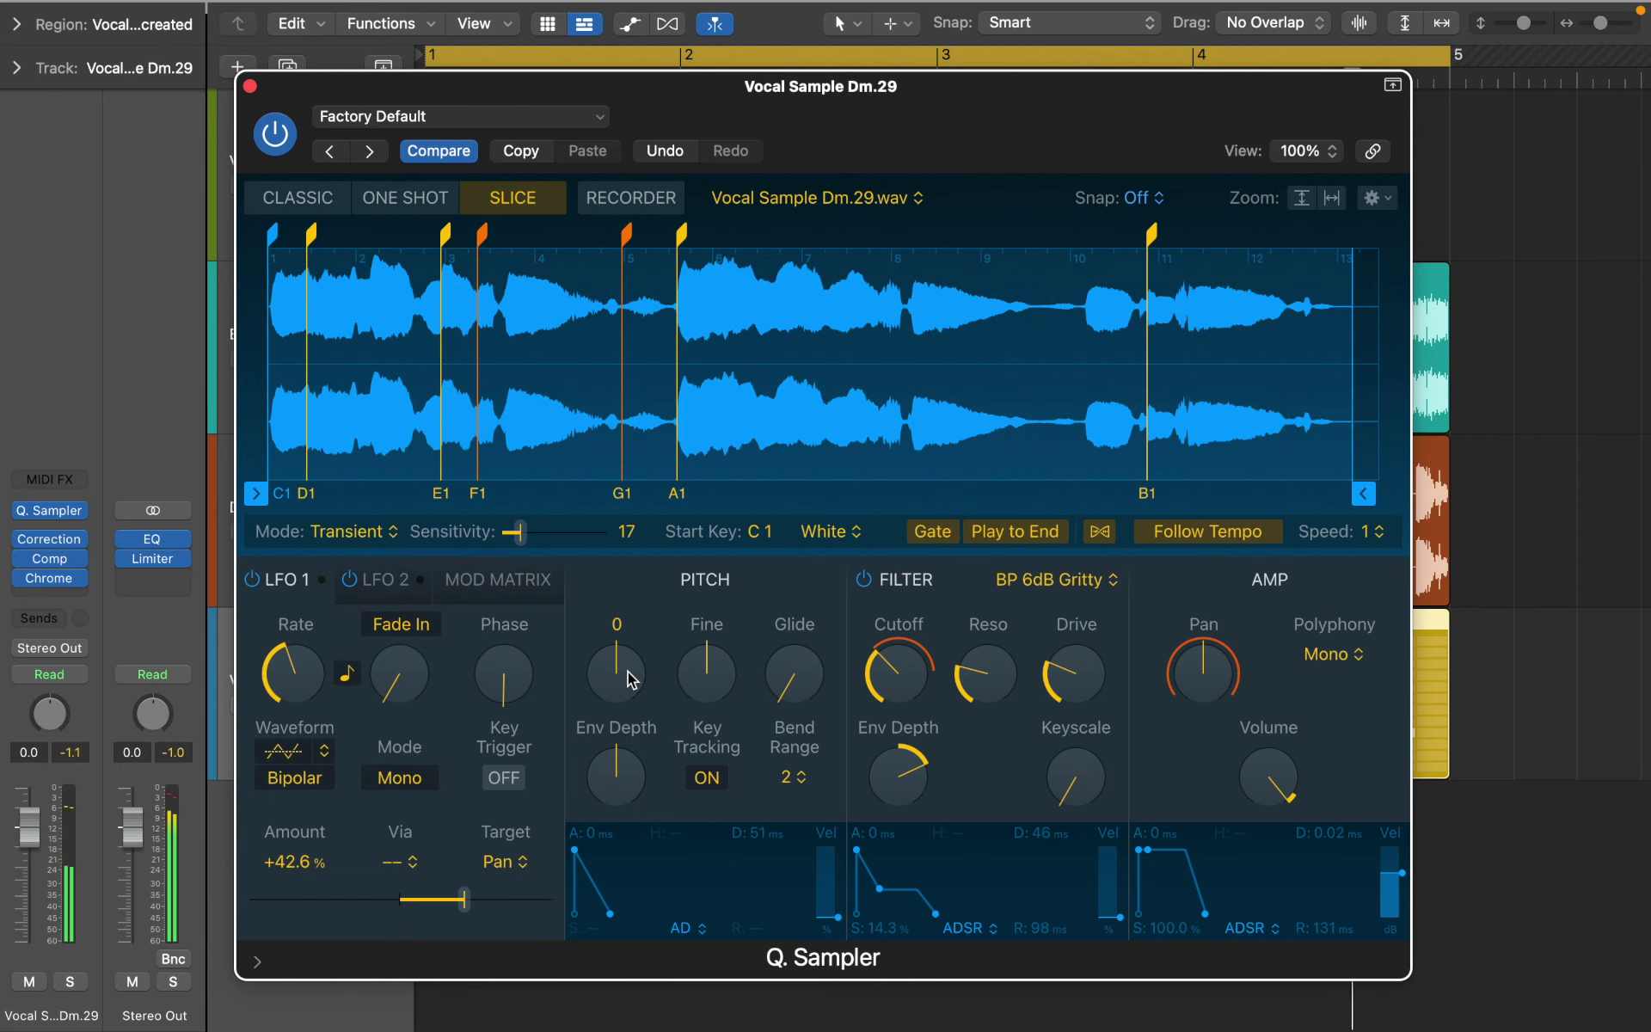